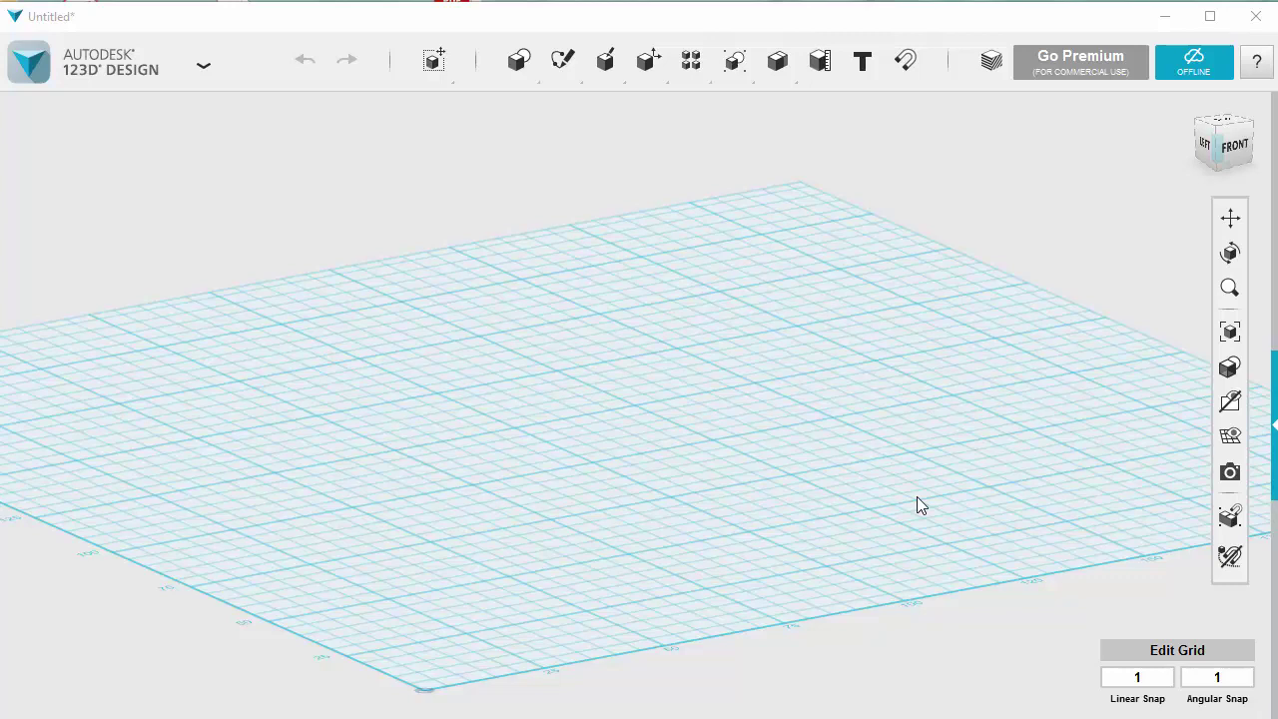
# Step: Accept the grid settings and view the grid from the top
pyautogui.click(1175, 650)
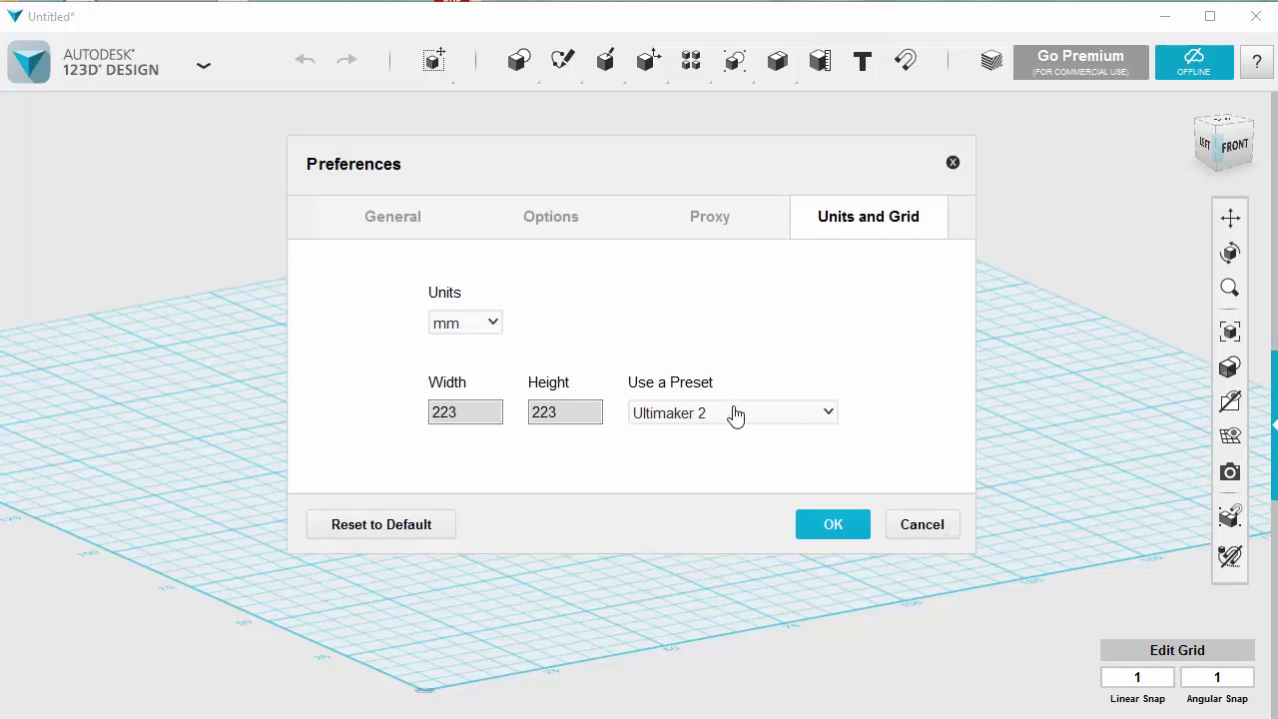
pyautogui.click(836, 527)
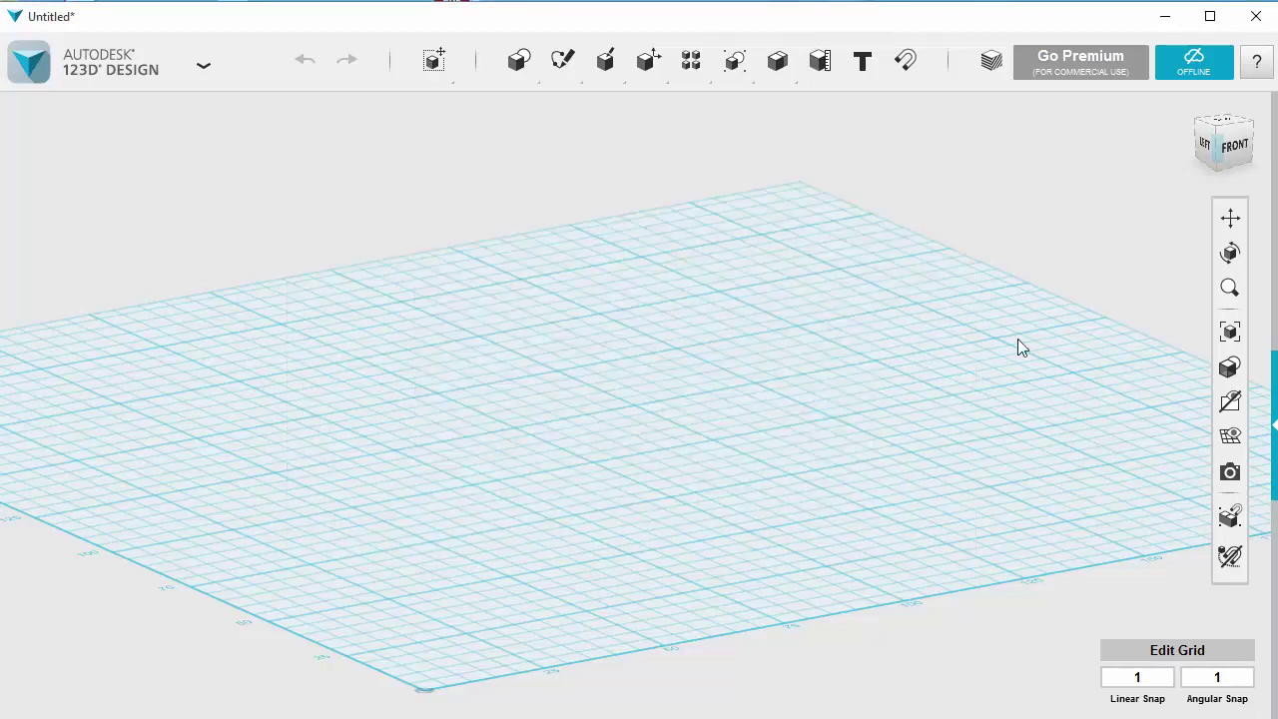
pyautogui.click(1224, 123)
pyautogui.scroll(-3, 680, 261)
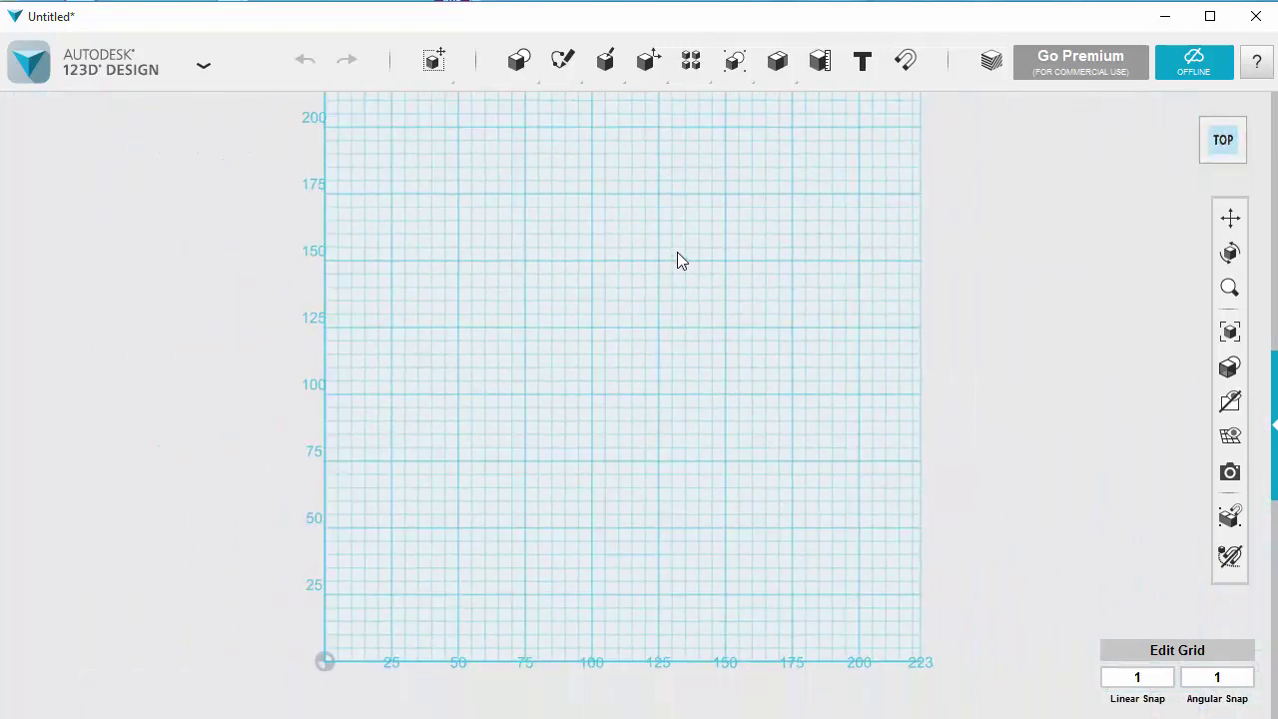
pyautogui.scroll(-1, 640, 222)
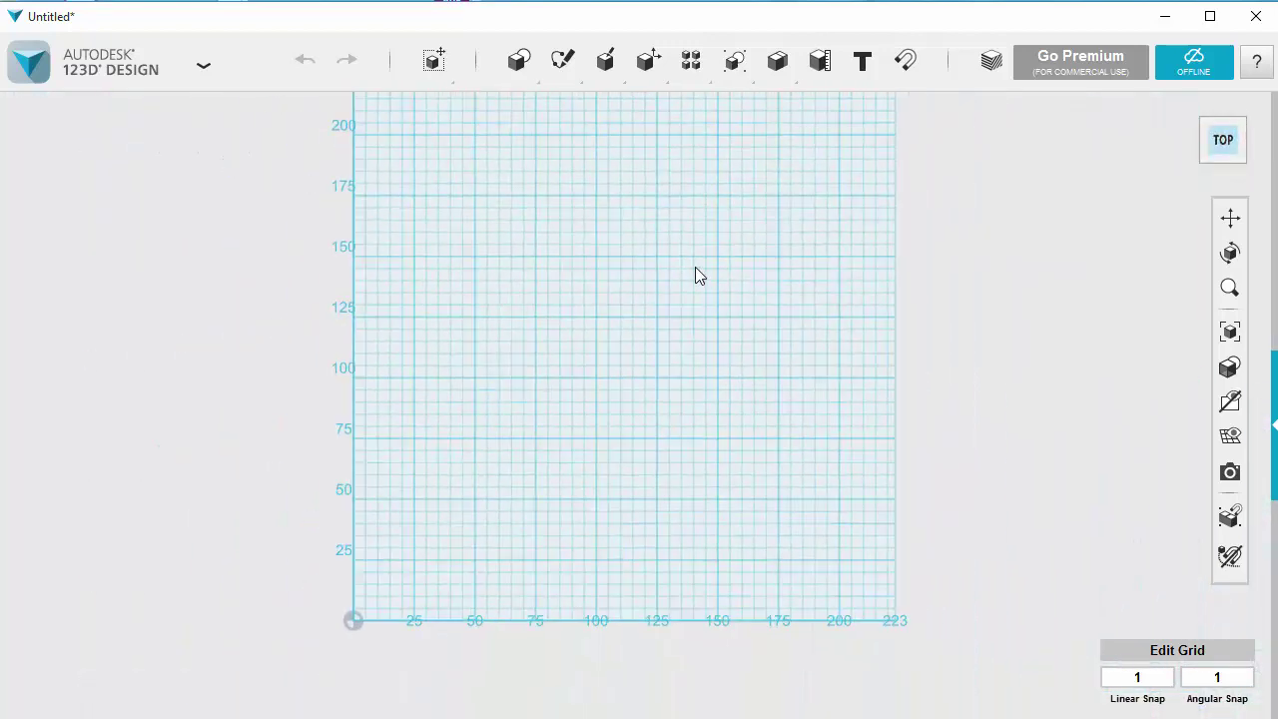
# Step: Draw a 30 mm vertical polyline line on the grid
pyautogui.moveTo(563, 74)
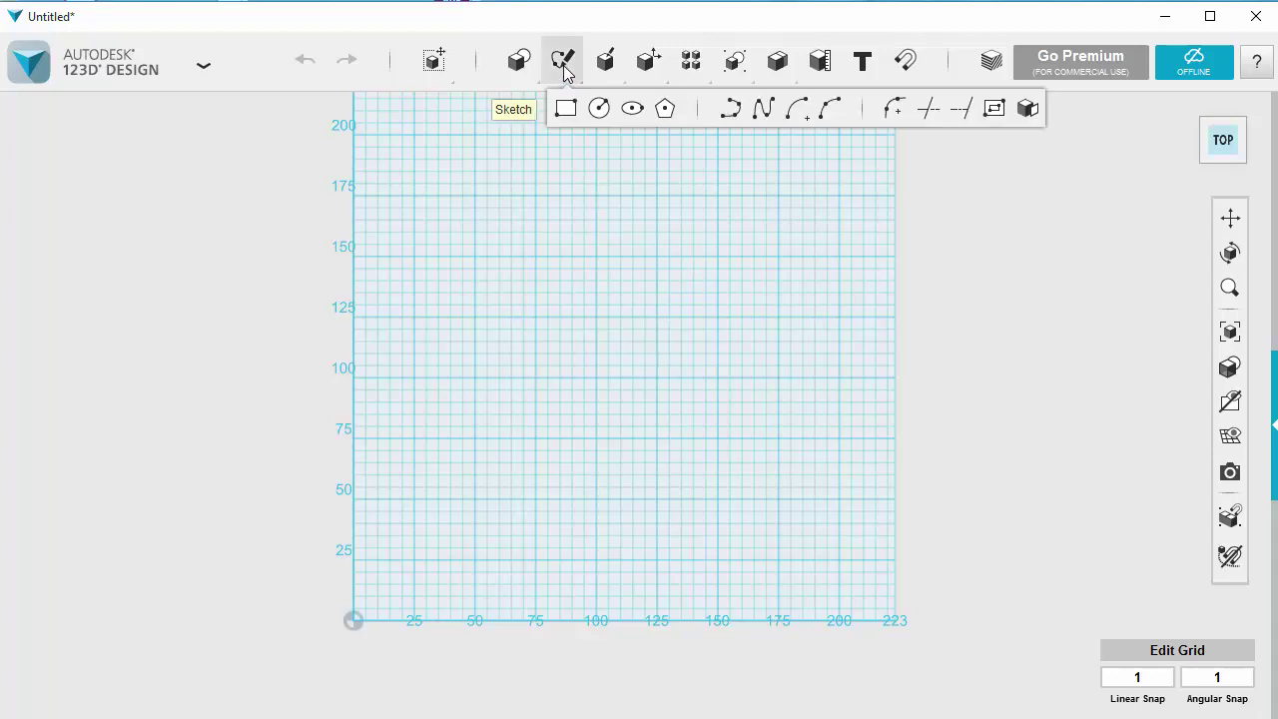
pyautogui.click(731, 110)
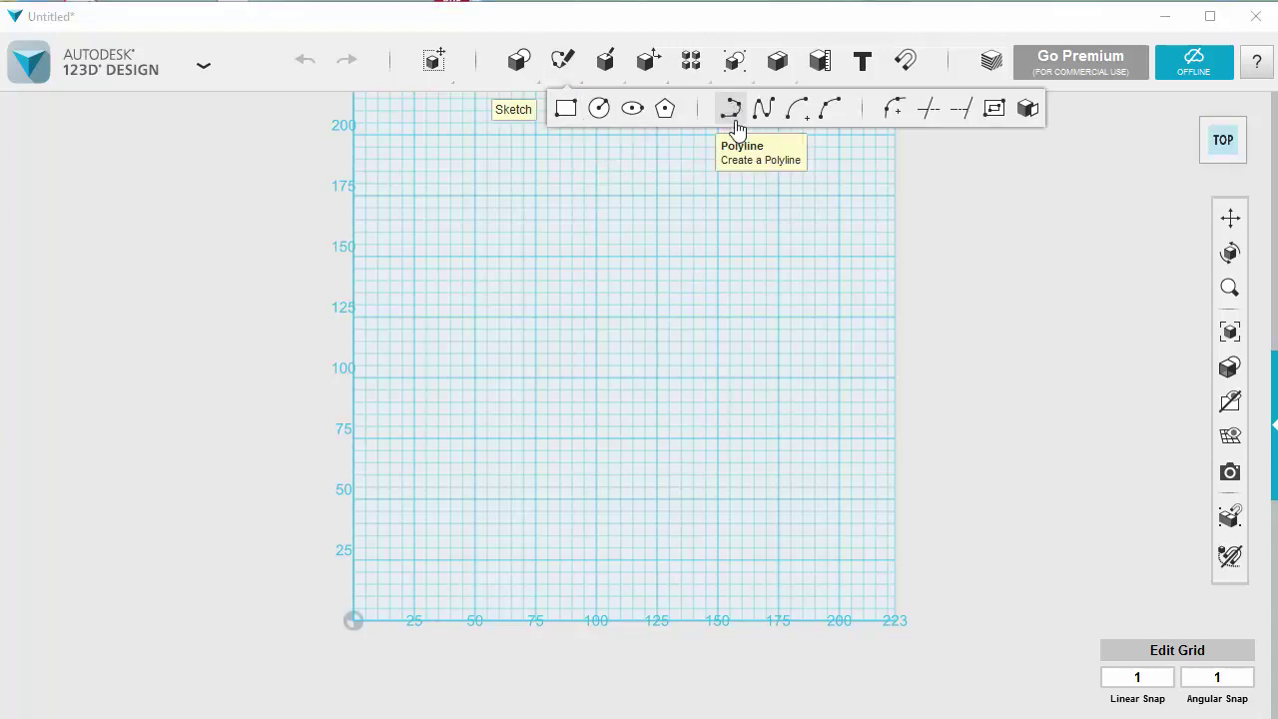
pyautogui.click(597, 317)
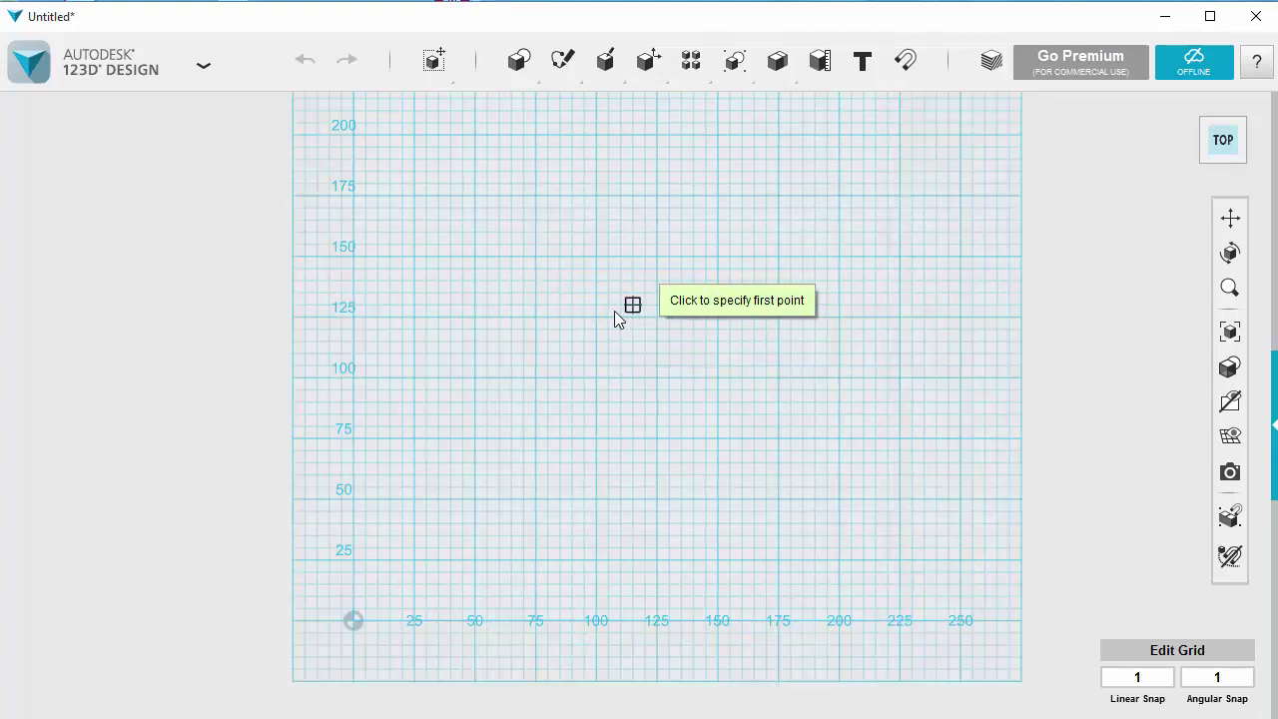
pyautogui.click(597, 318)
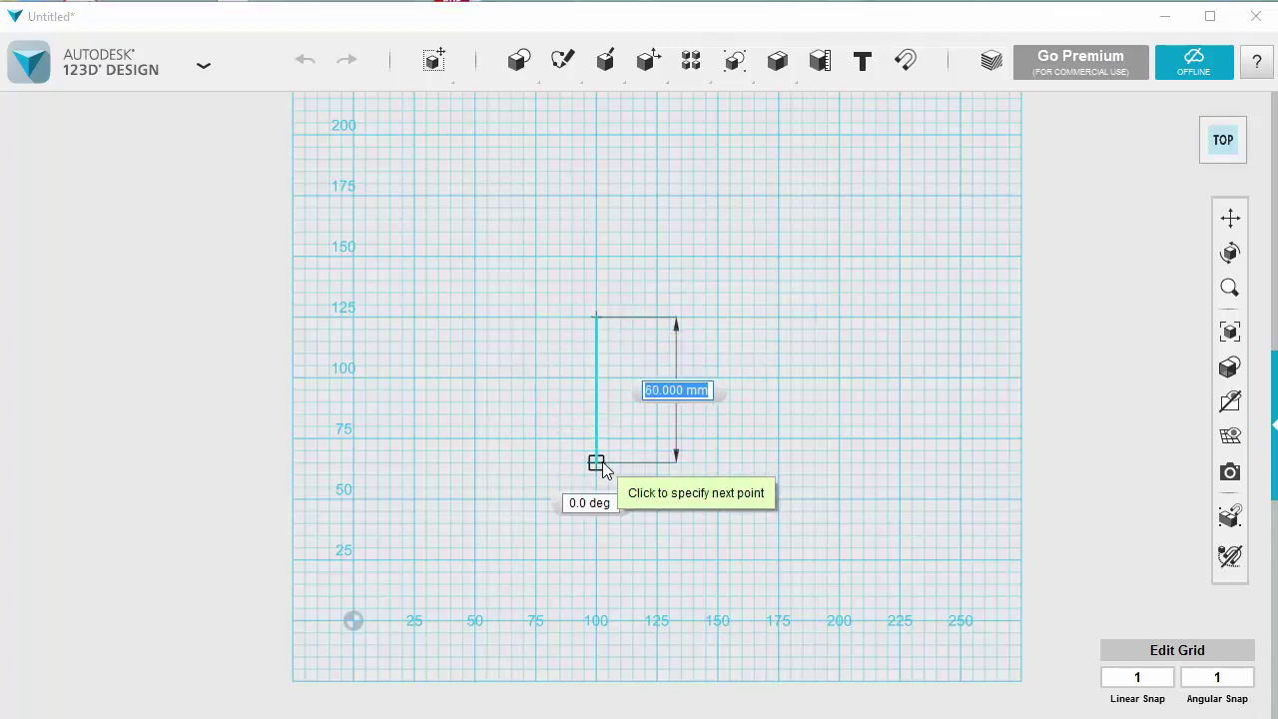
pyautogui.write('30')
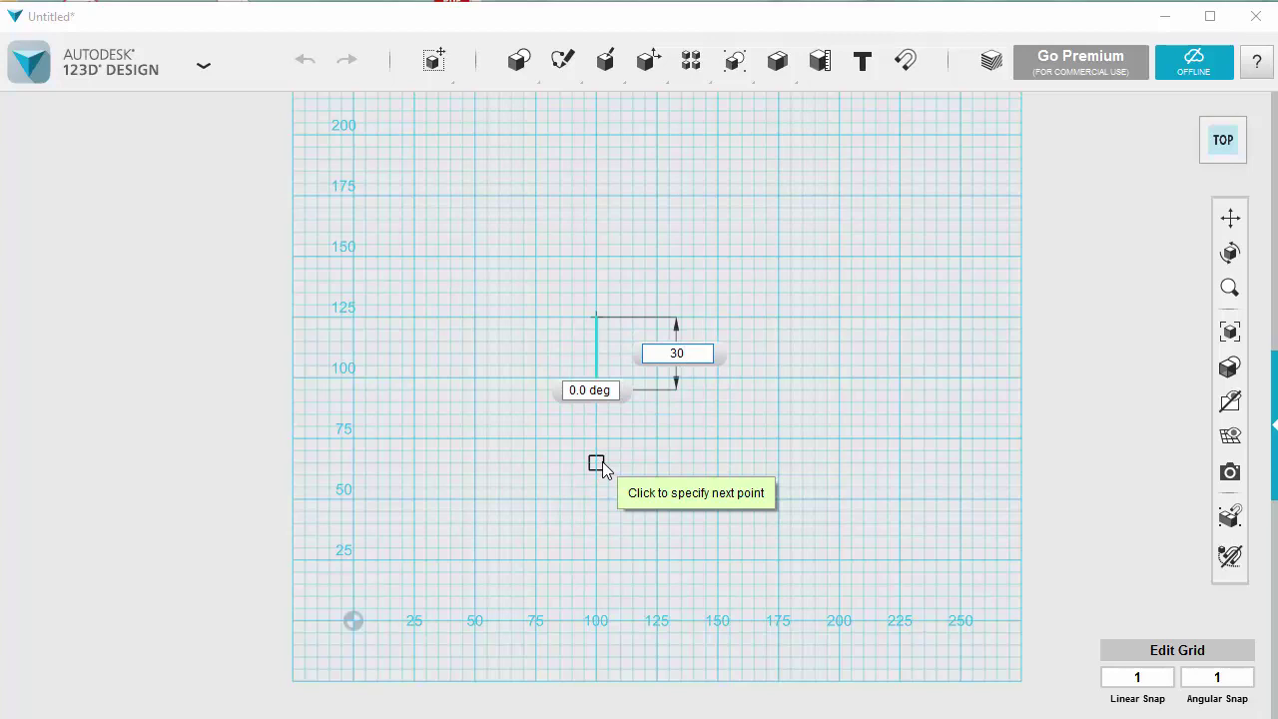
pyautogui.press('Tab')
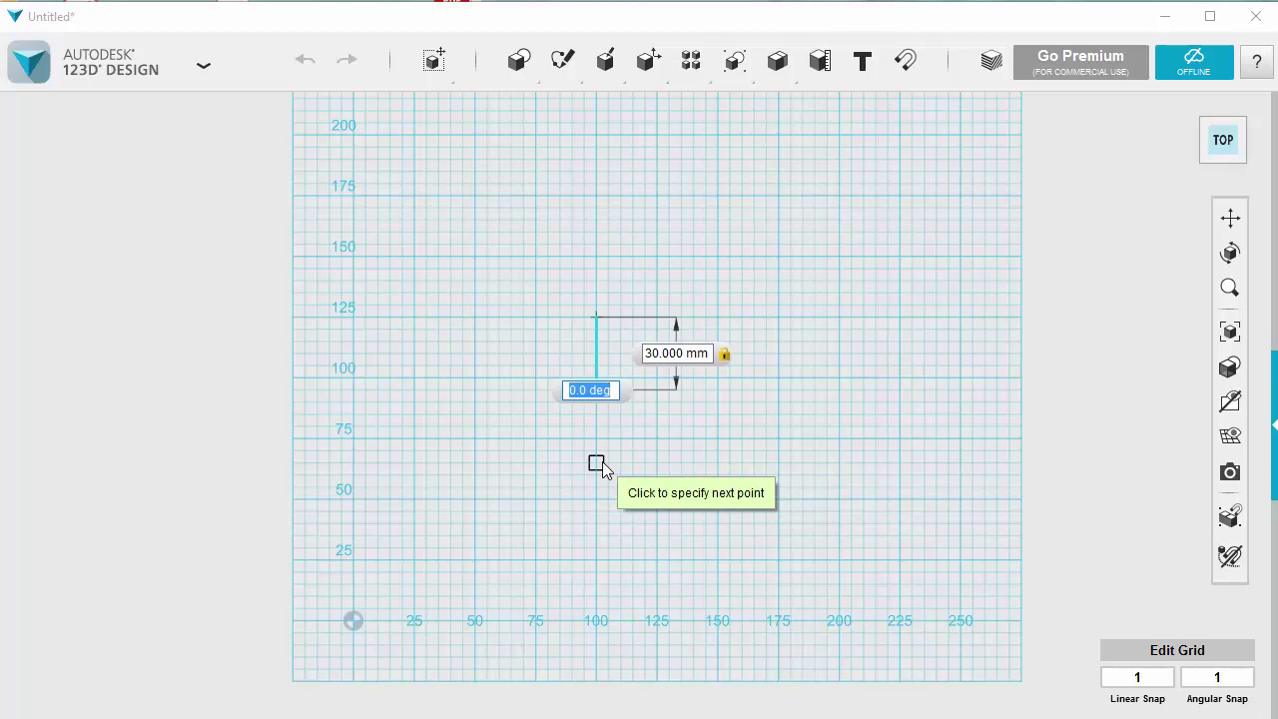
pyautogui.press('Tab')
pyautogui.press('Return')
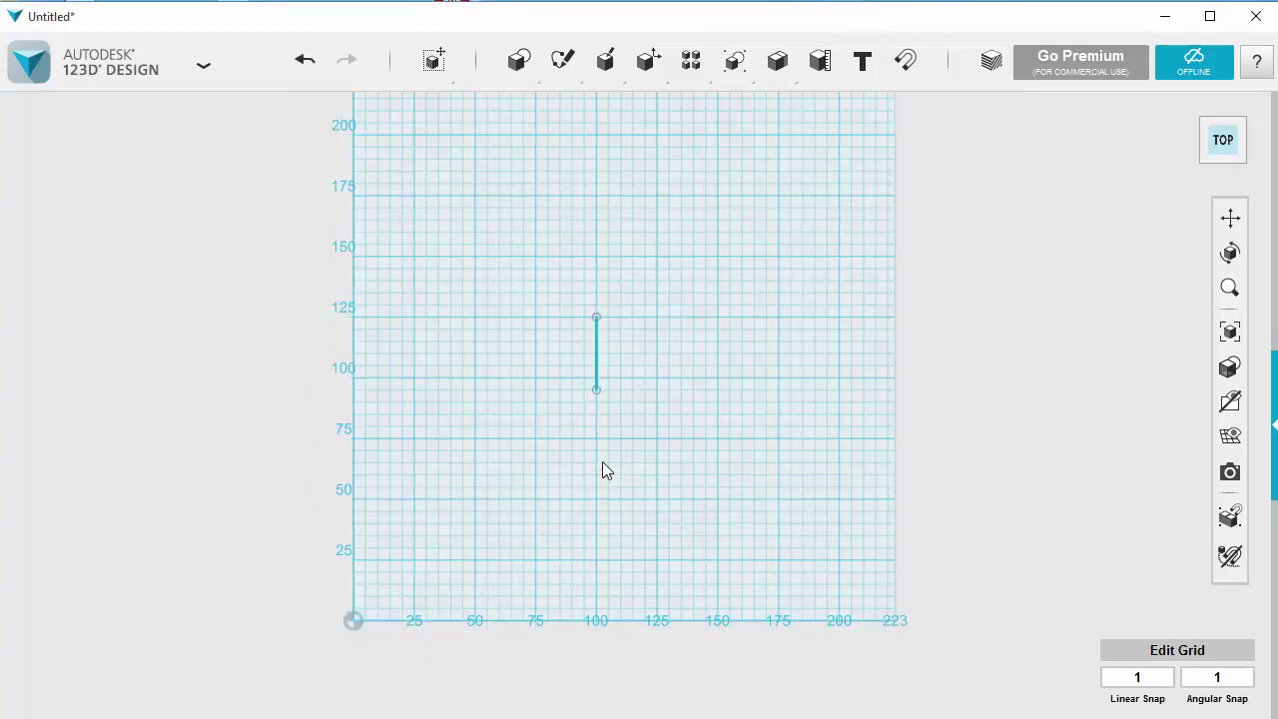
pyautogui.scroll(5, 613, 341)
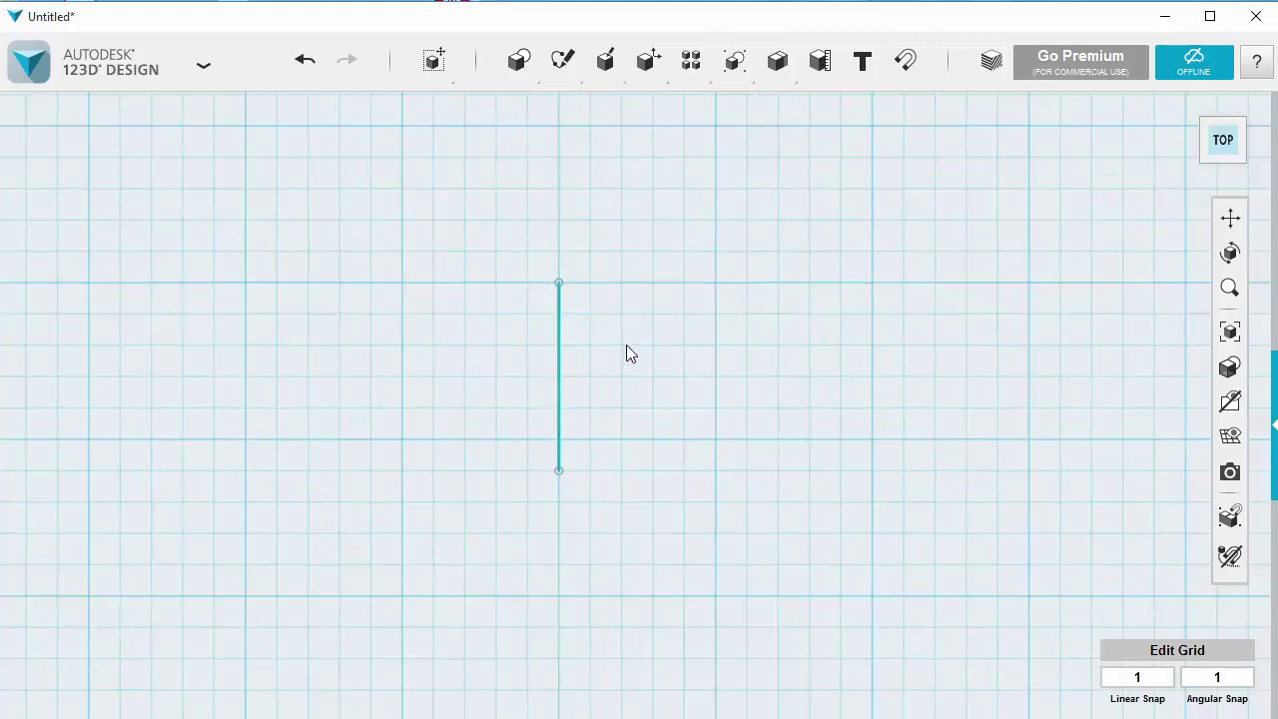
pyautogui.scroll(-1, 616, 325)
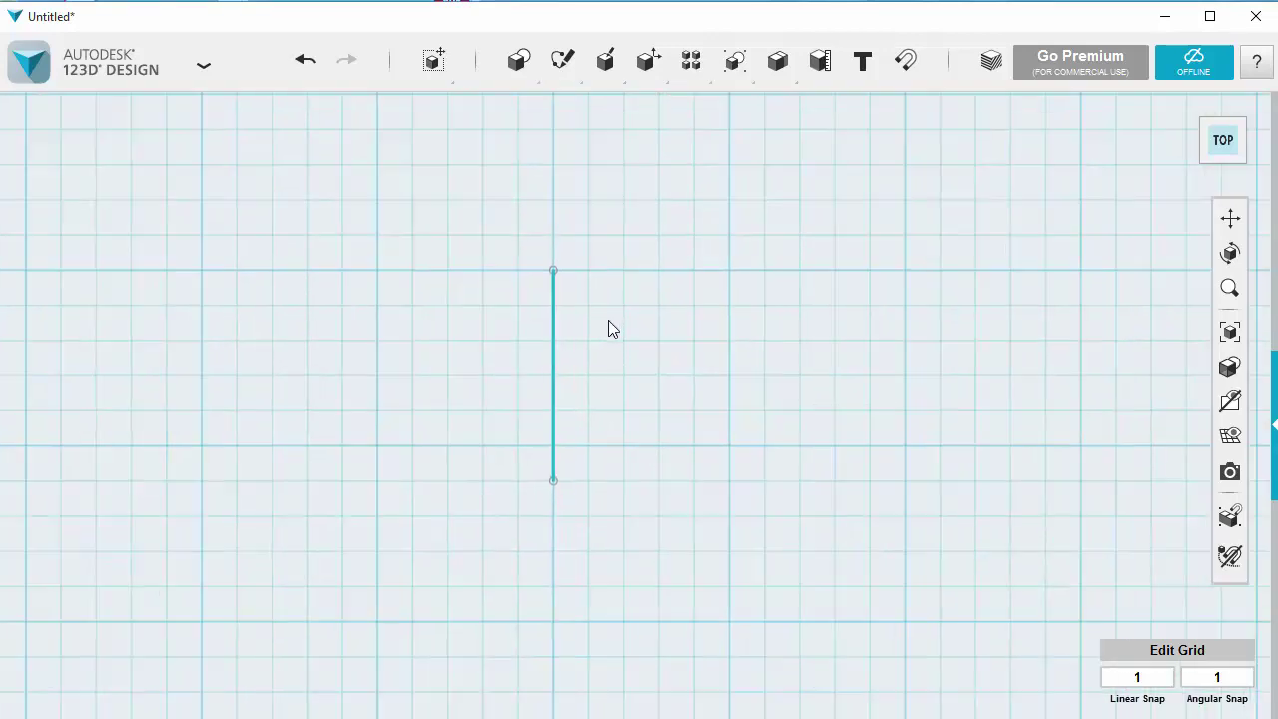
pyautogui.moveTo(620, 326); pyautogui.dragTo(662, 446, button='middle')
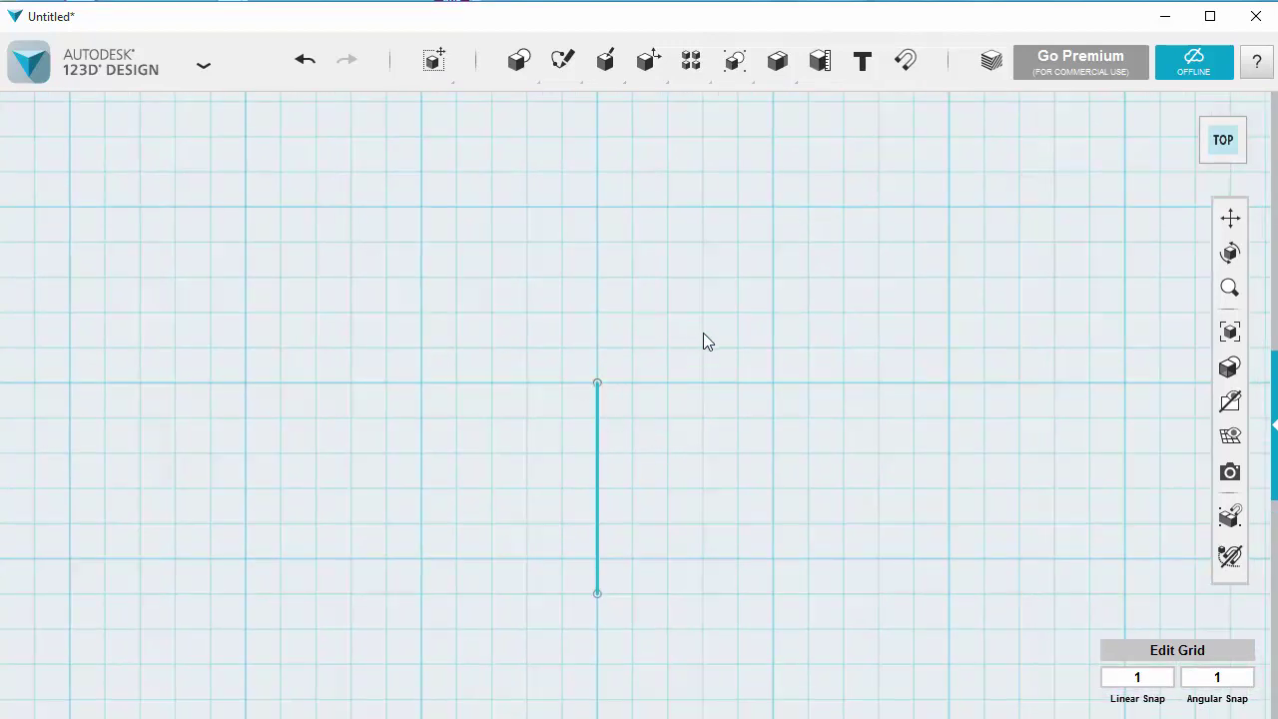
# Step: Add a second 30 mm arm at 120° from the vertical line's top end
pyautogui.moveTo(561, 78)
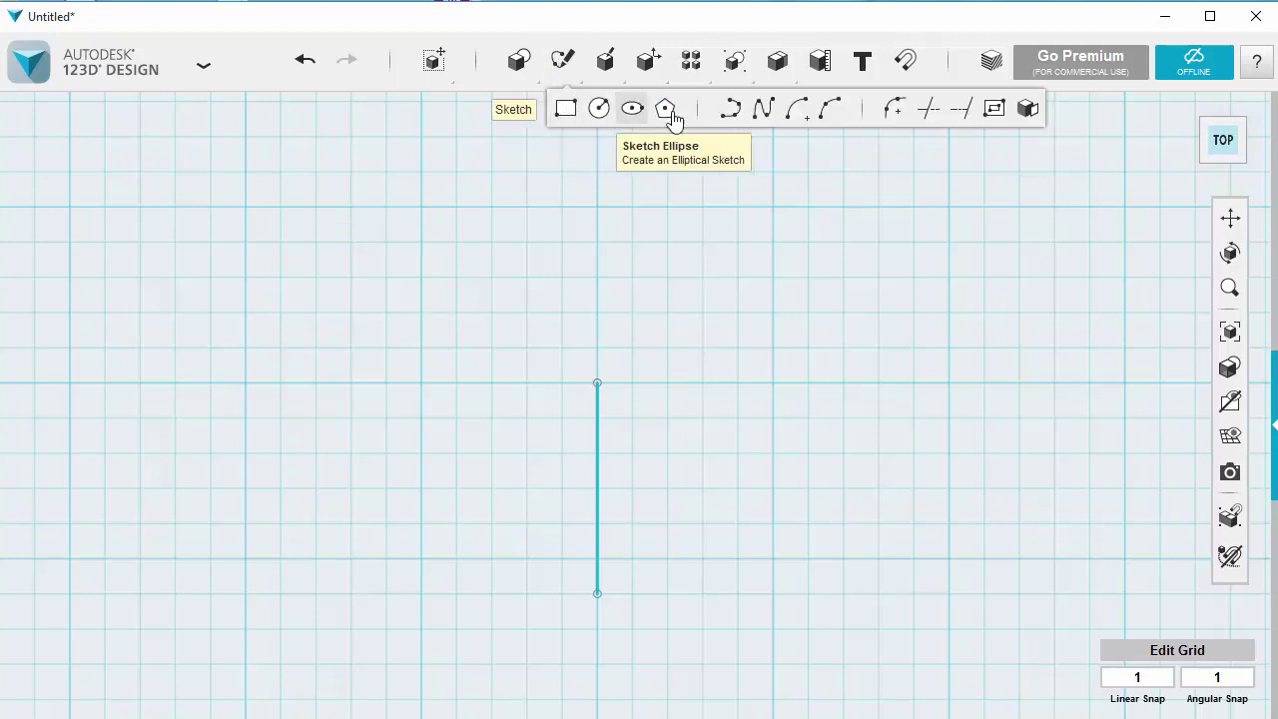
pyautogui.click(732, 112)
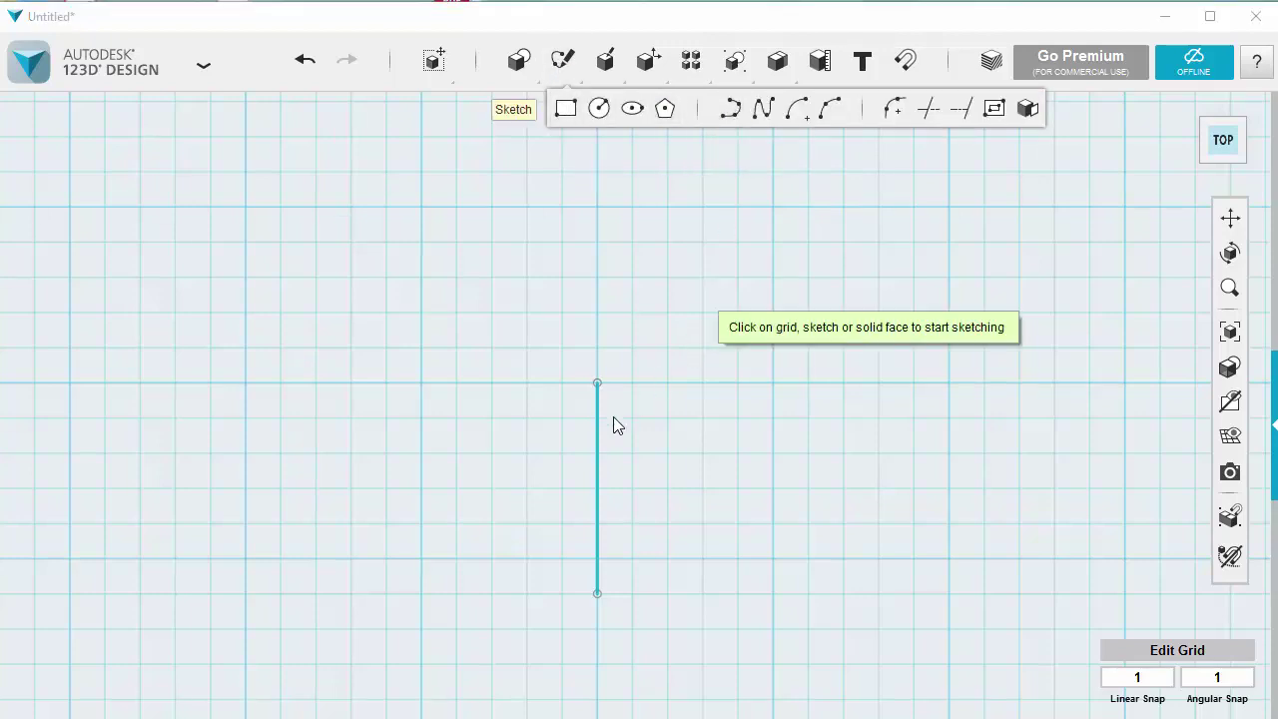
pyautogui.click(596, 426)
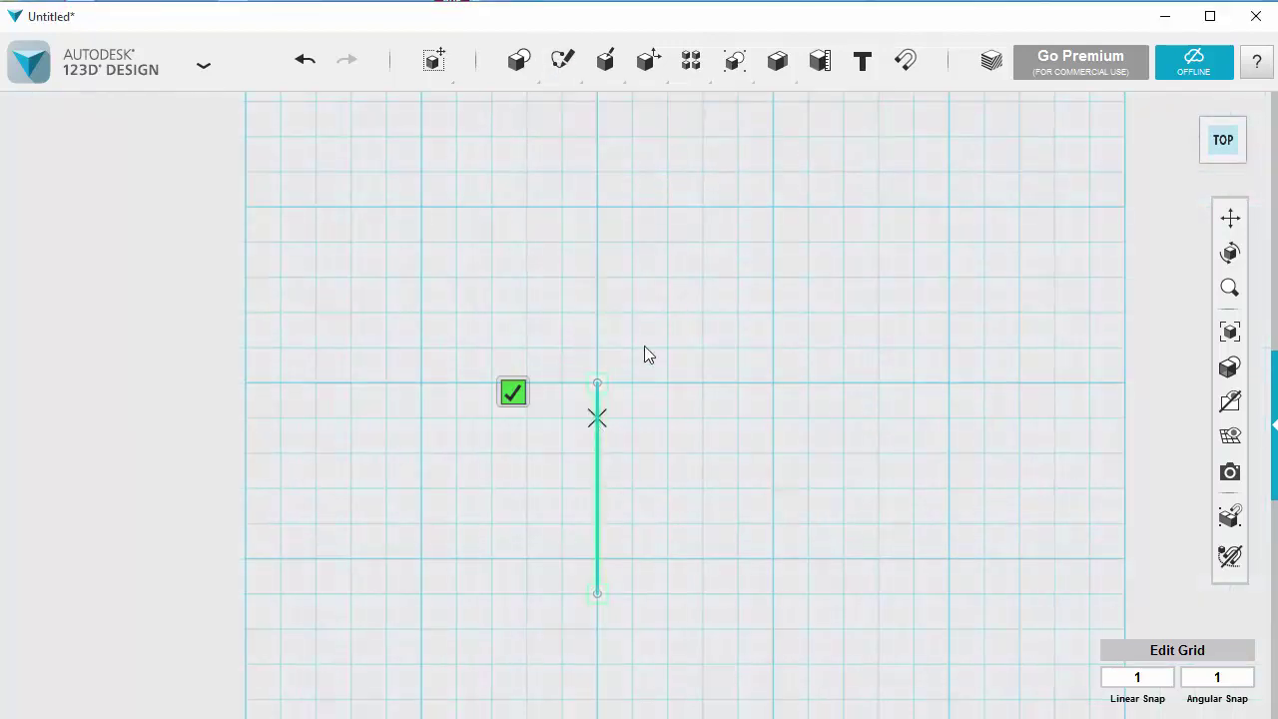
pyautogui.click(596, 382)
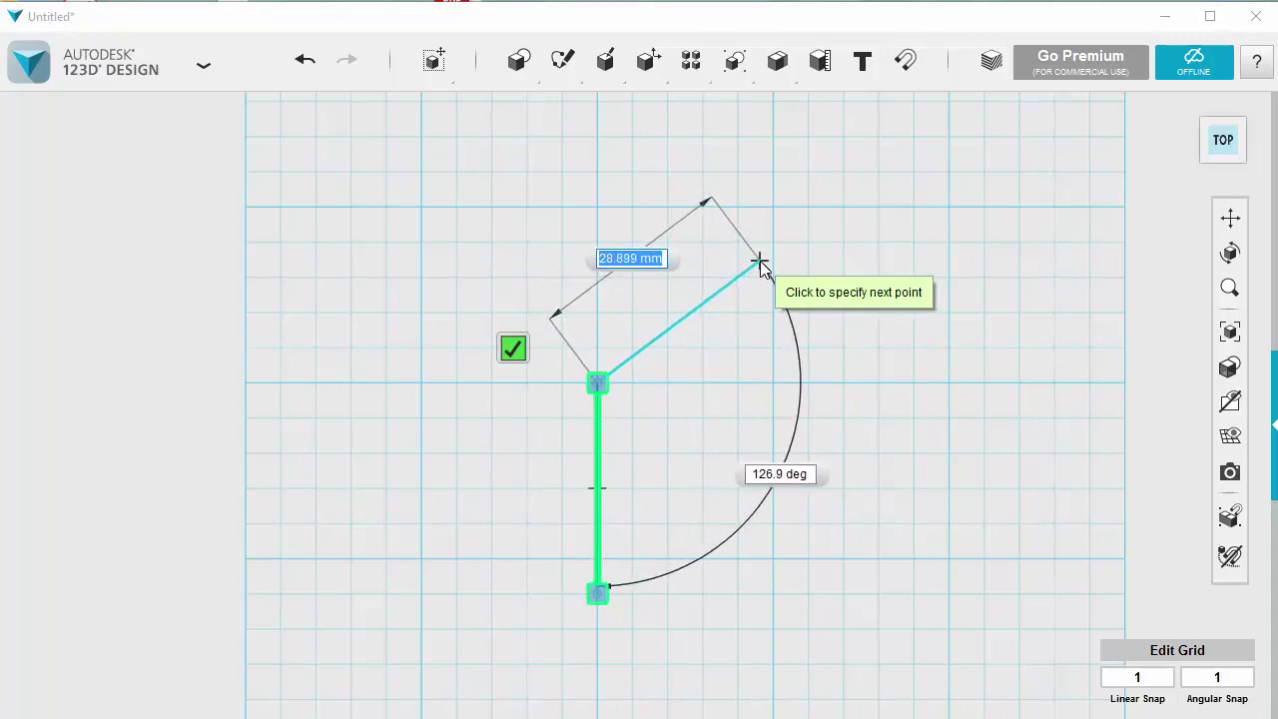
pyautogui.write('30')
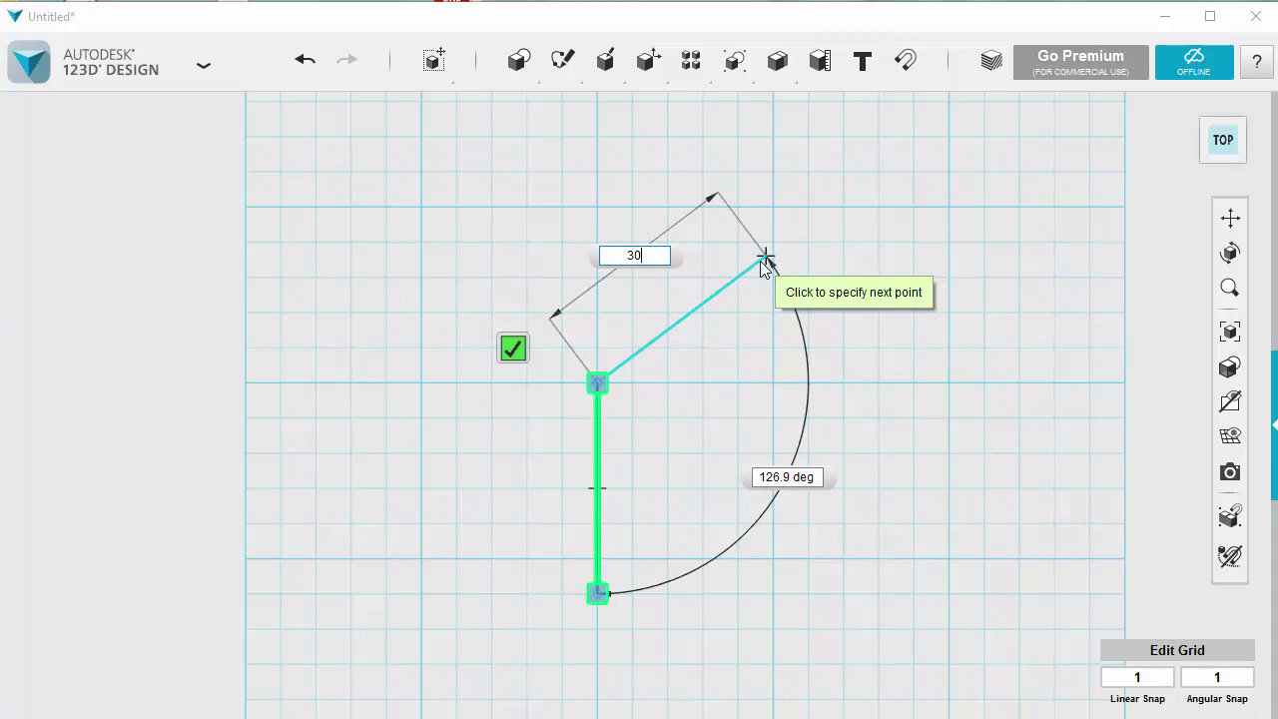
pyautogui.press('Tab')
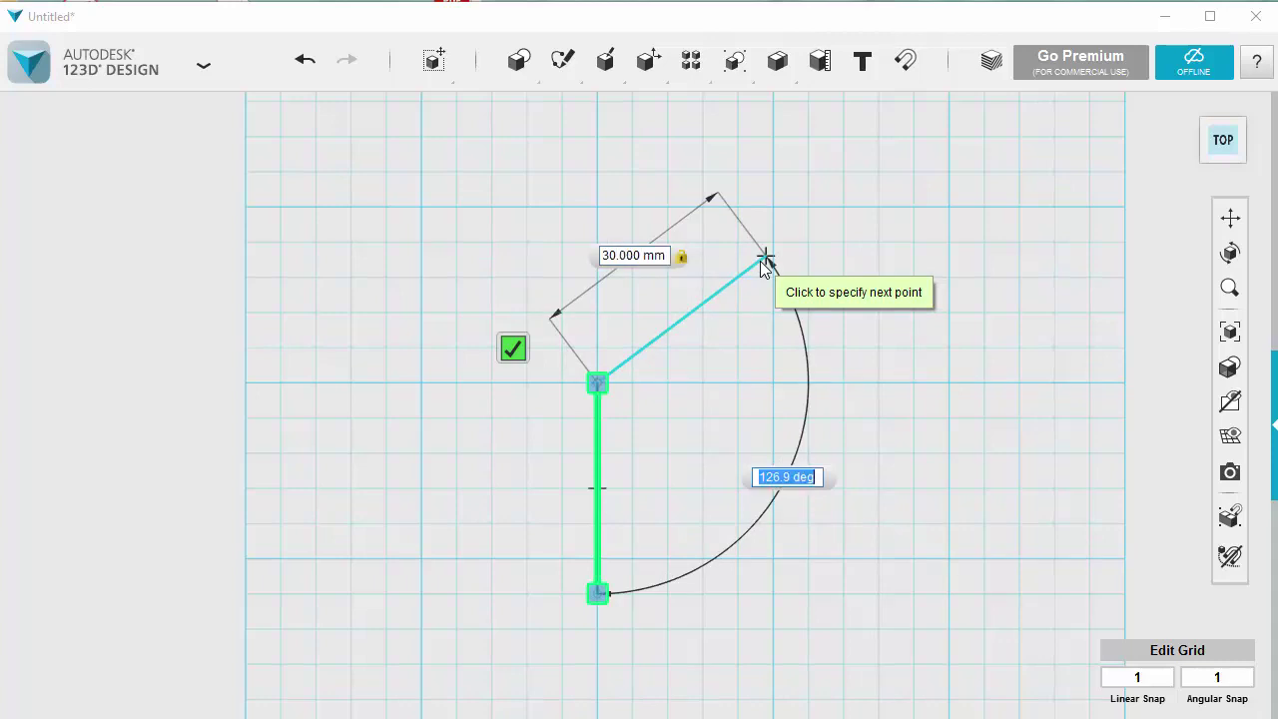
pyautogui.write('120')
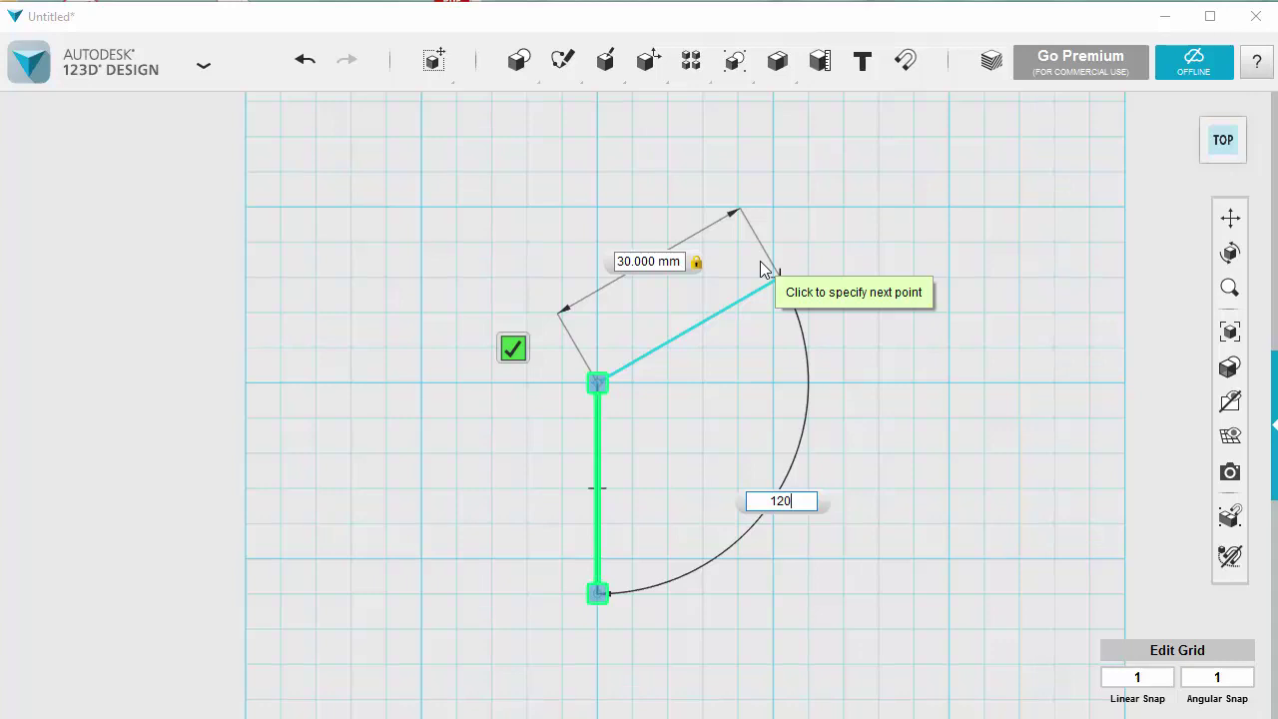
pyautogui.press('Tab')
pyautogui.press('Return')
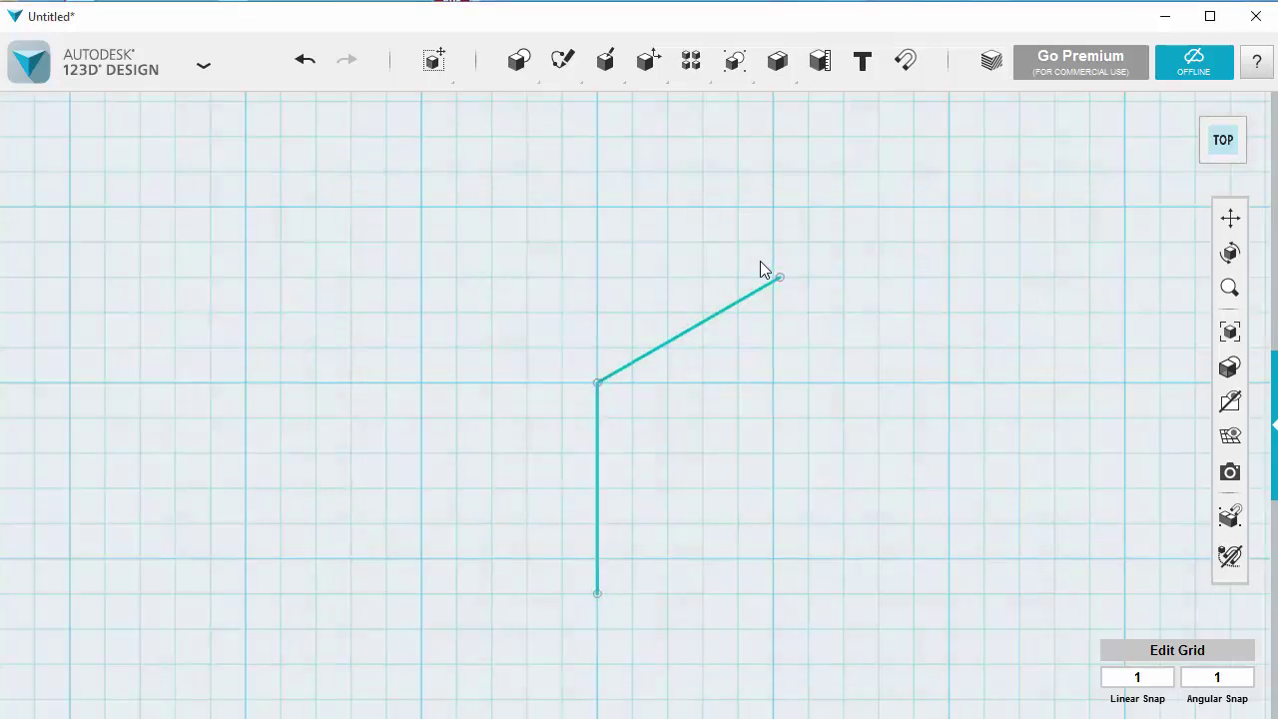
# Step: Add the third 30 mm arm at 120° from the shared vertex
pyautogui.moveTo(562, 62)
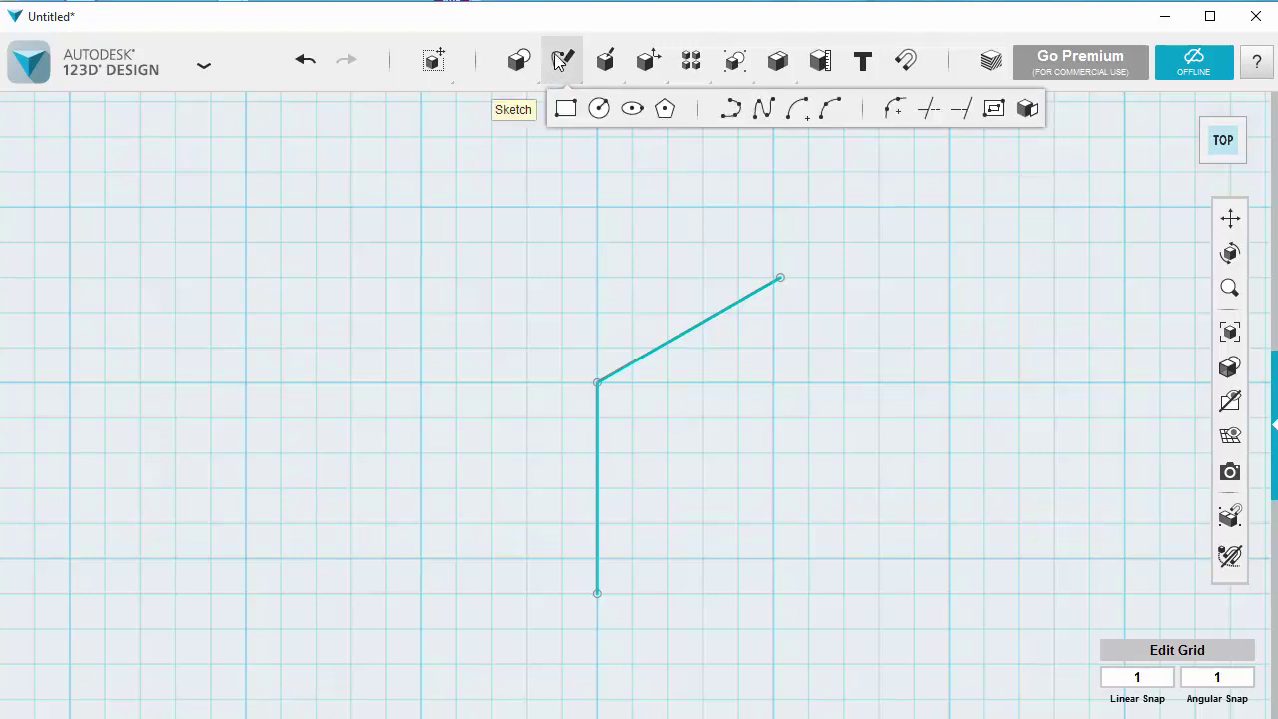
pyautogui.click(729, 108)
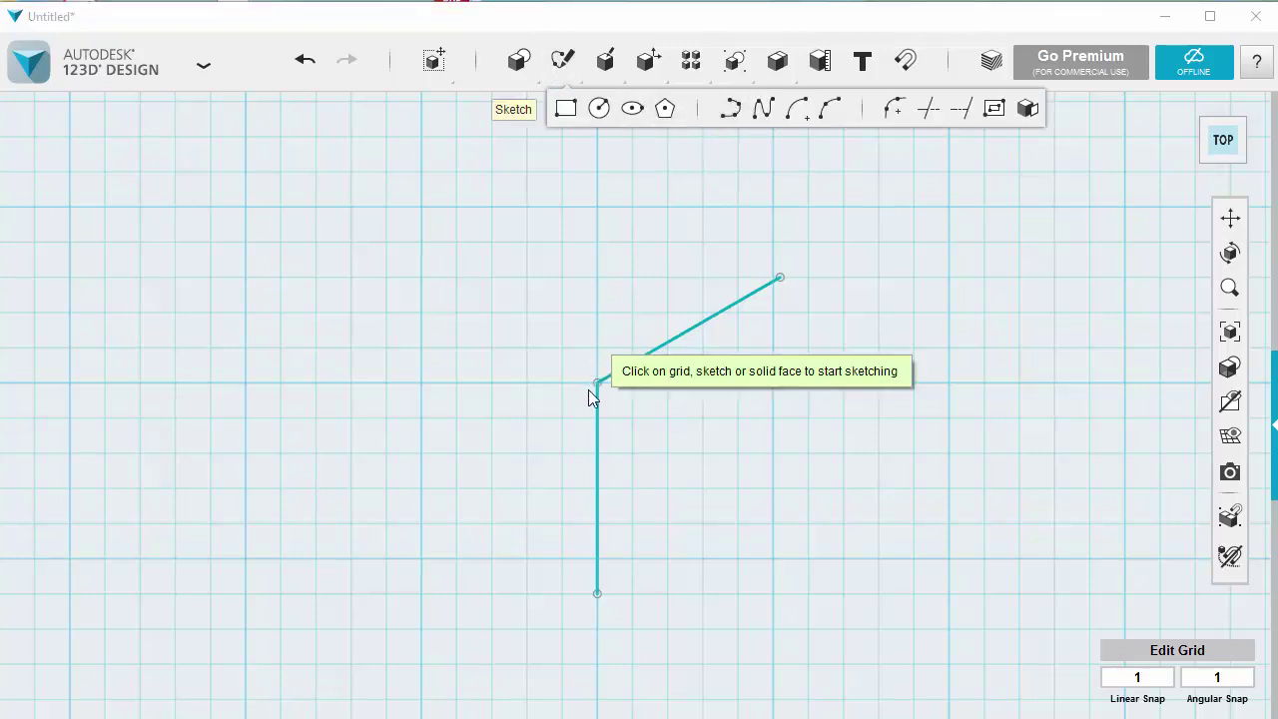
pyautogui.click(597, 415)
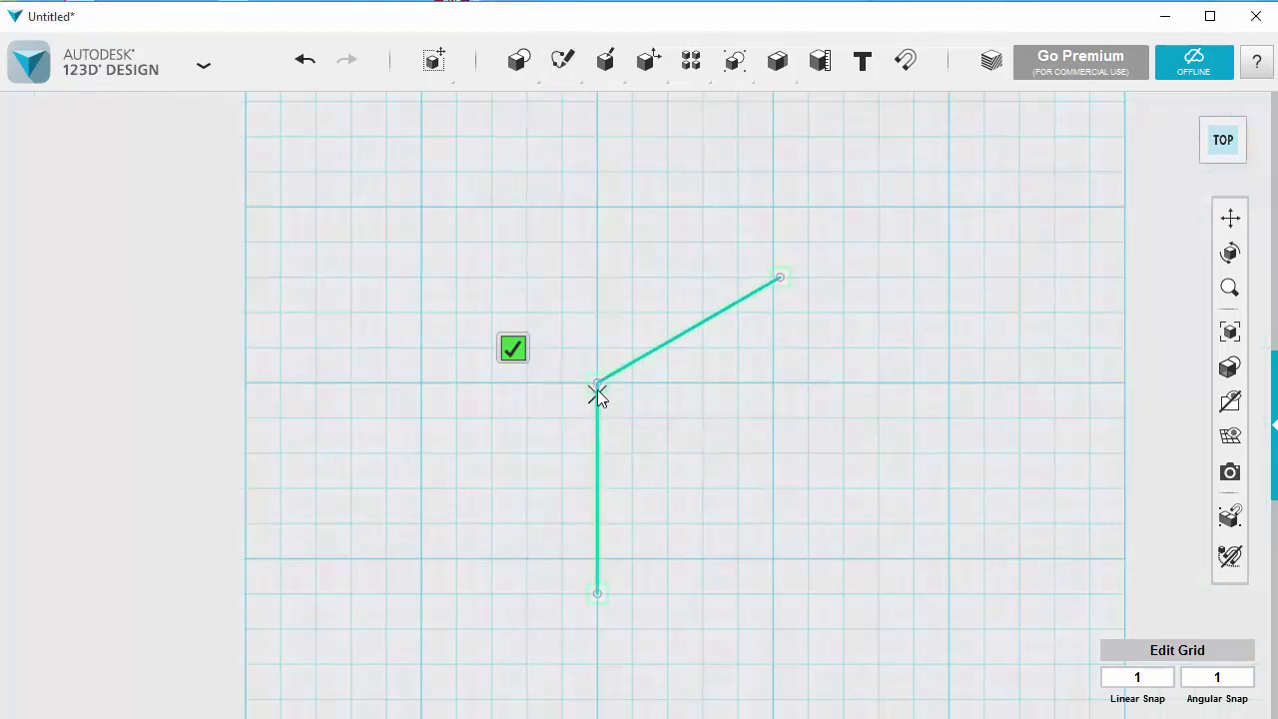
pyautogui.click(597, 384)
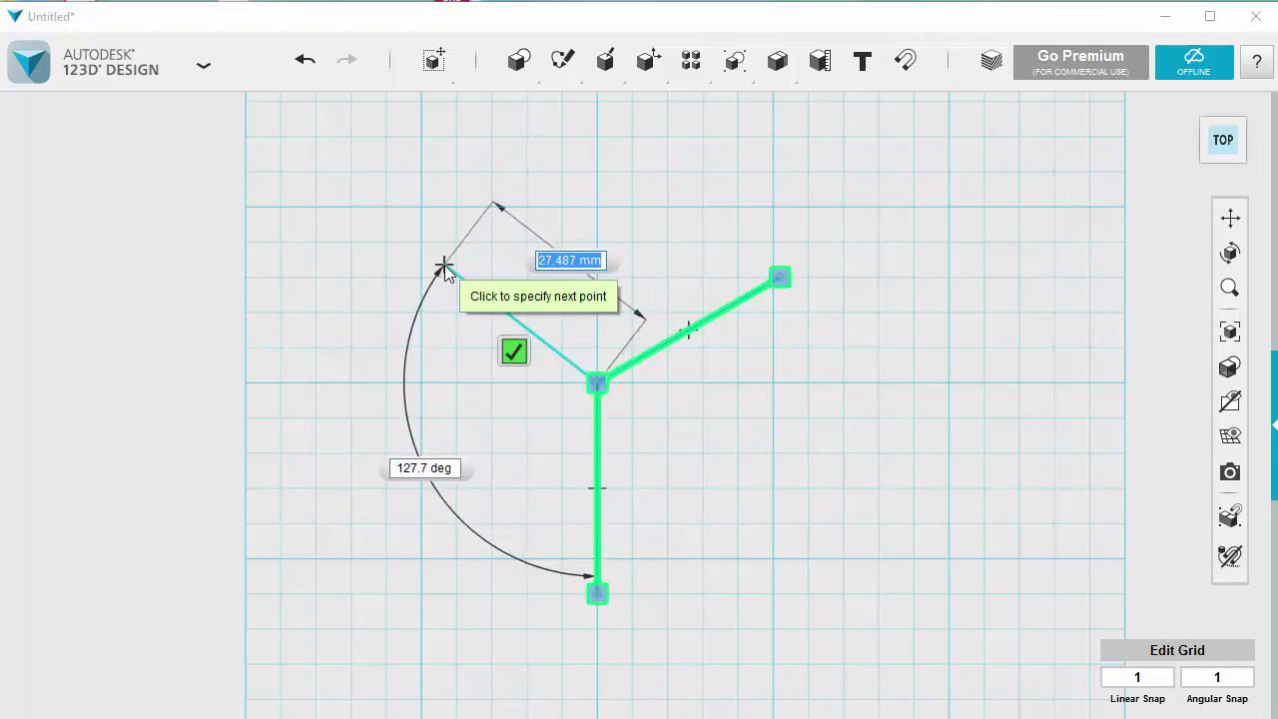
pyautogui.write('30')
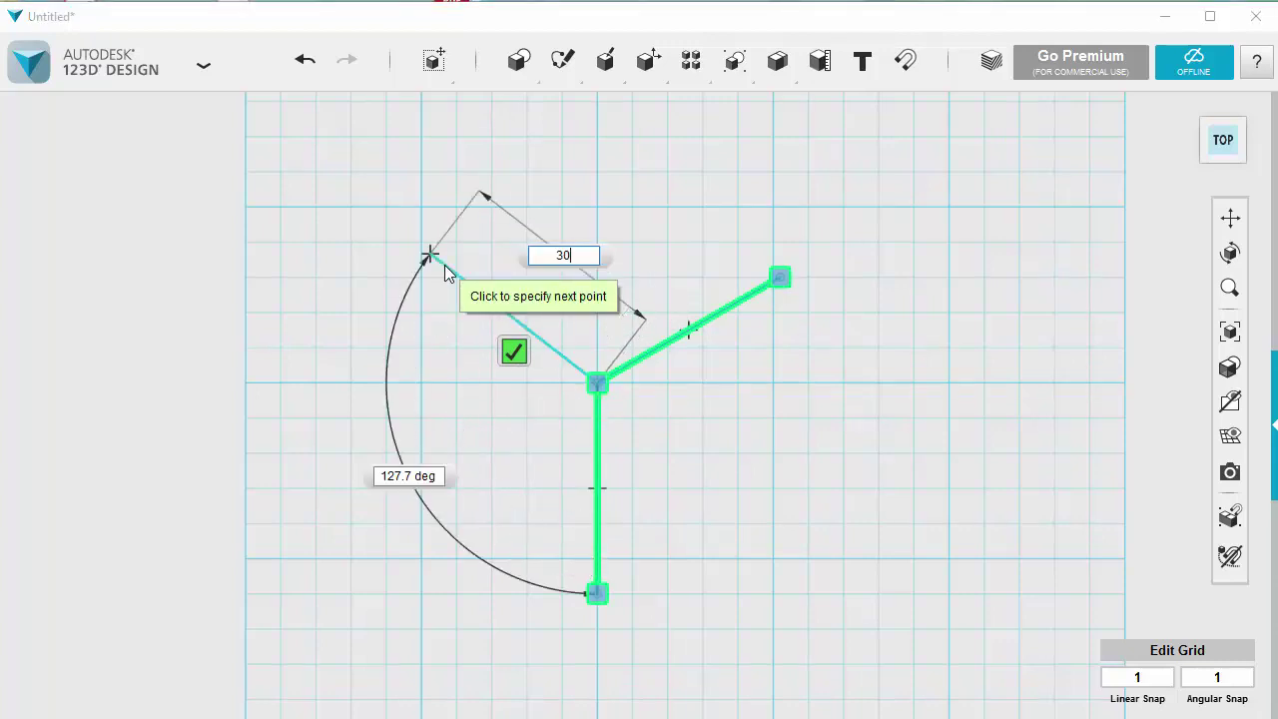
pyautogui.press('Tab')
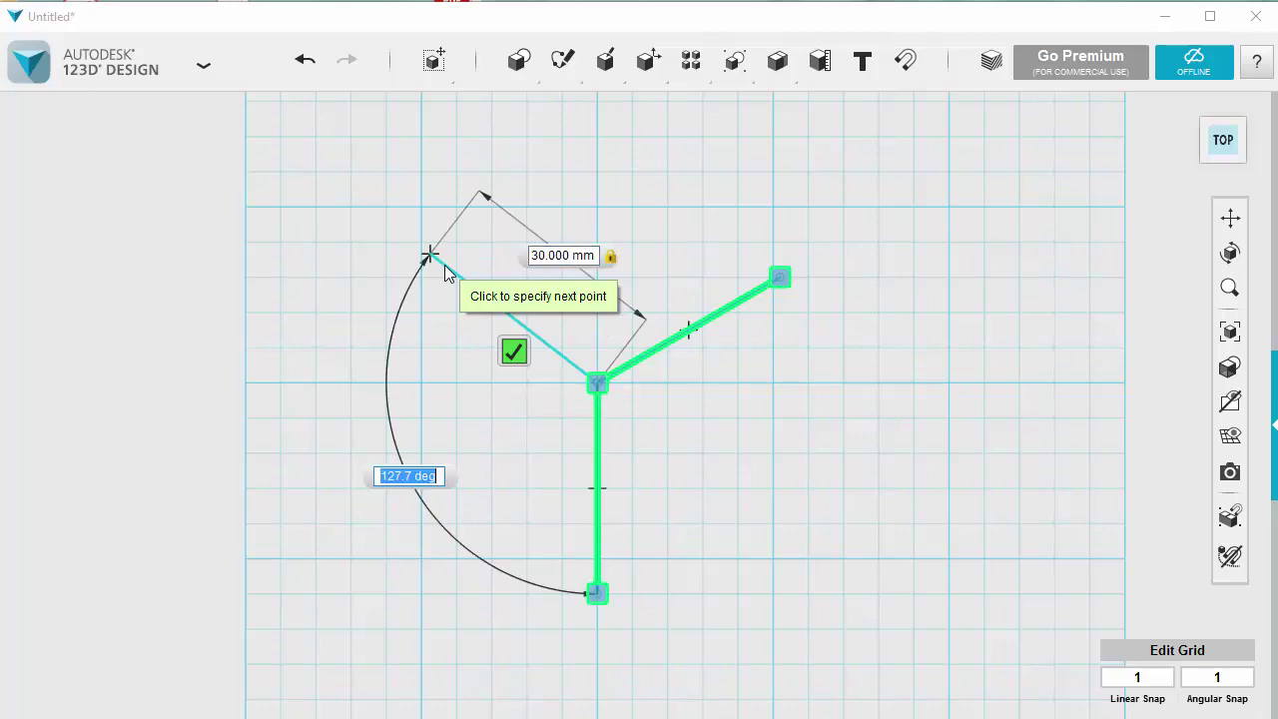
pyautogui.write('120')
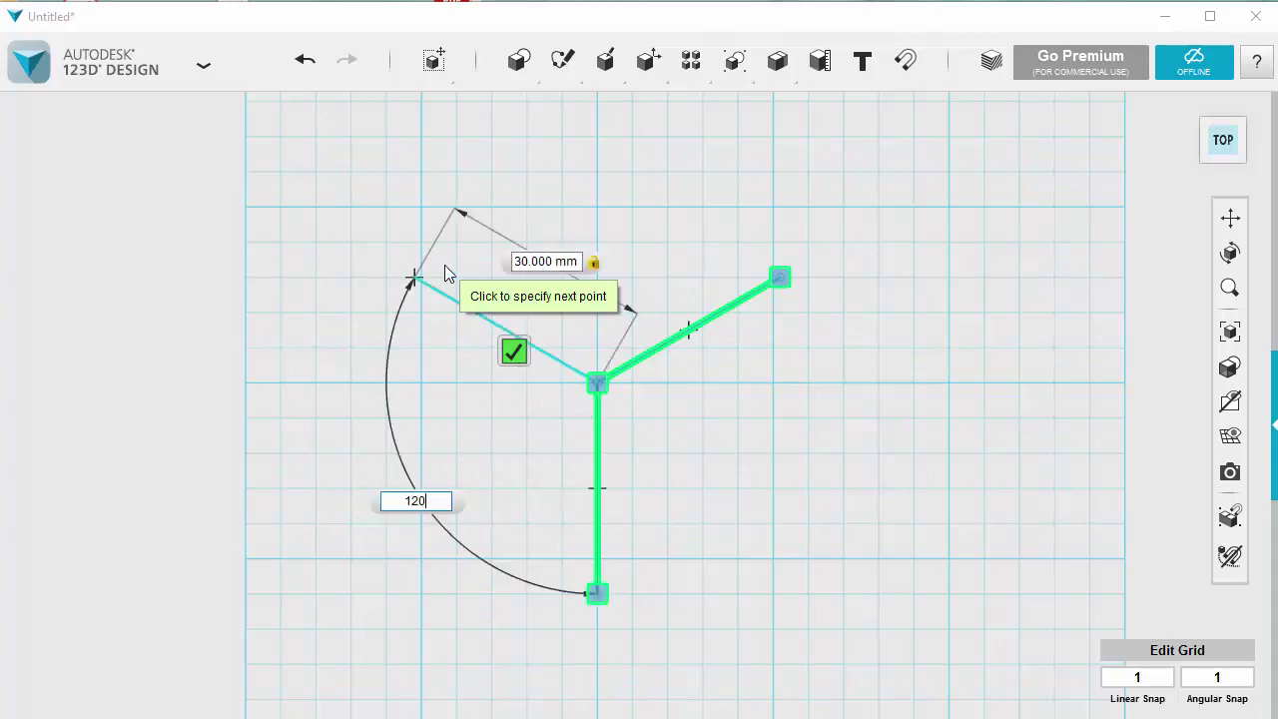
pyautogui.press('Tab')
pyautogui.press('Return')
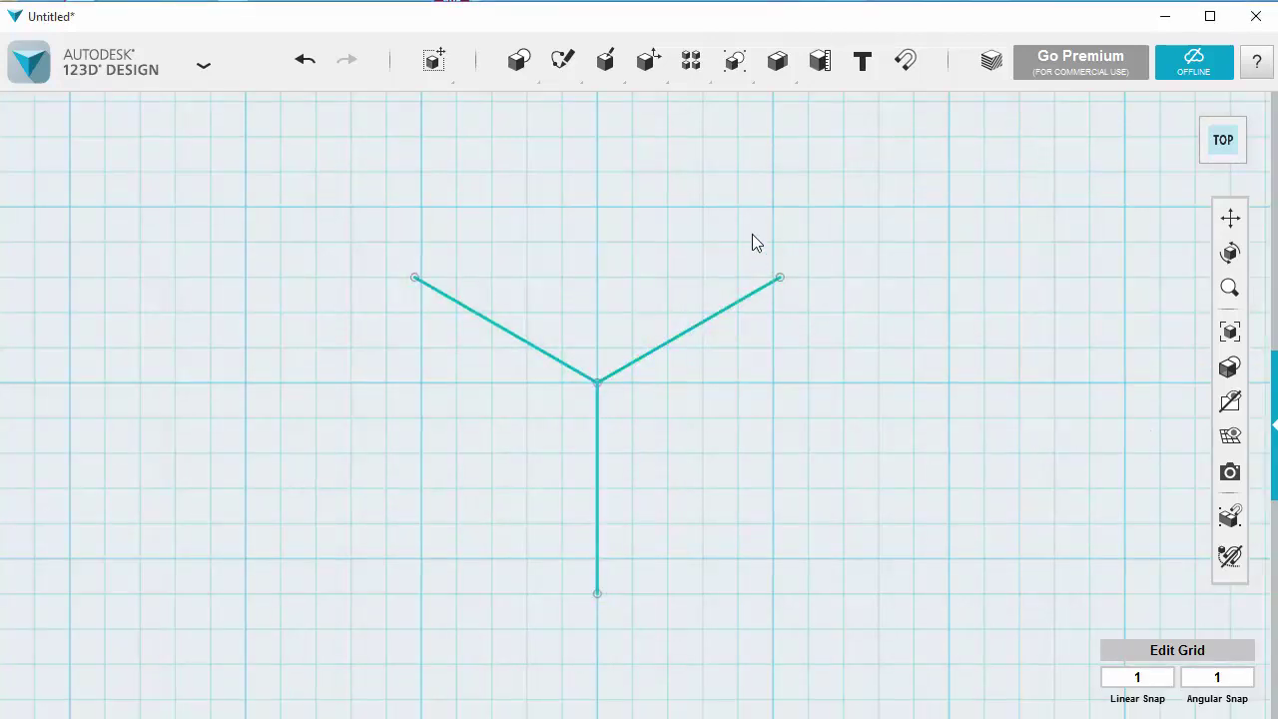
# Step: Draw 22 mm diameter circles centred on the upper-right and upper-left arm ends
pyautogui.moveTo(563, 63)
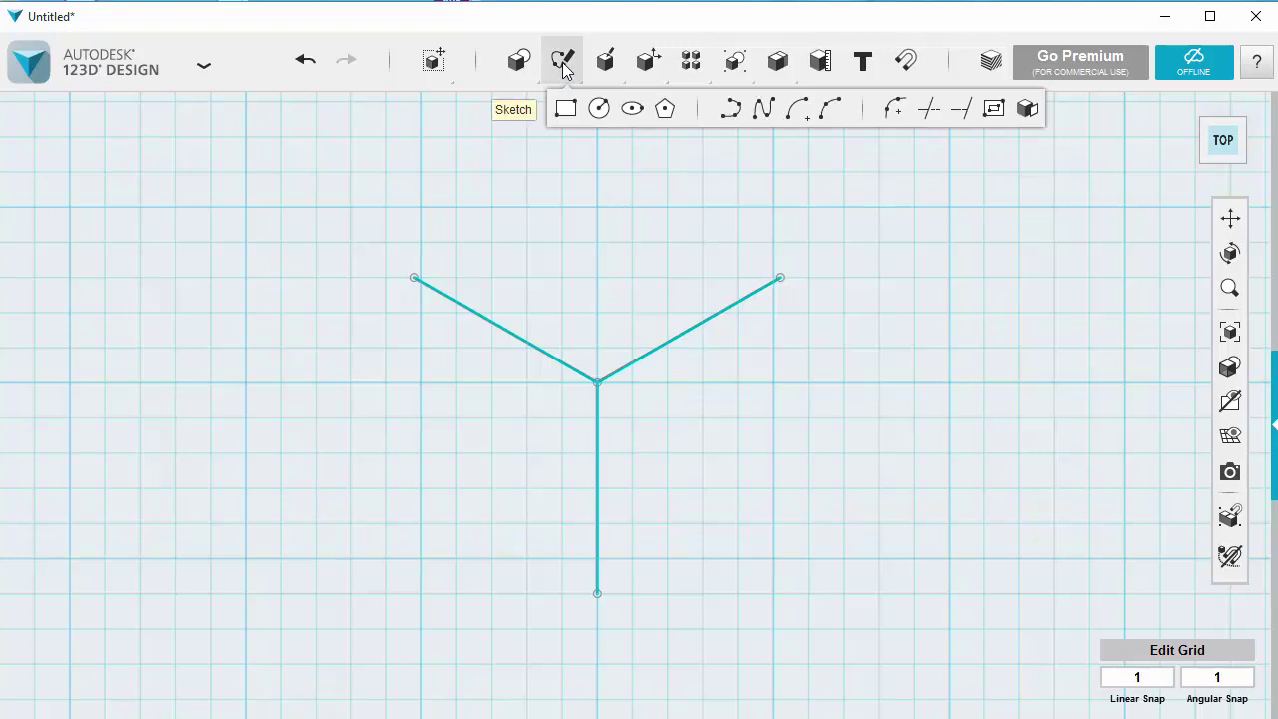
pyautogui.click(600, 115)
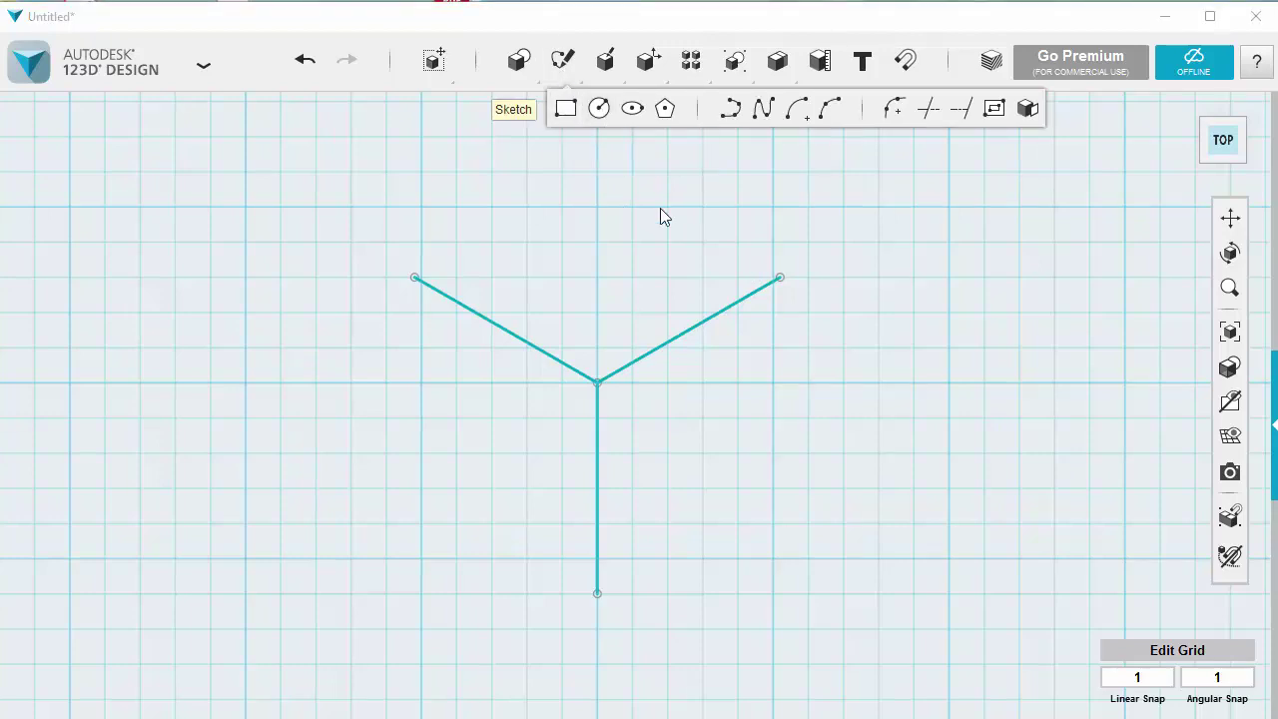
pyautogui.click(761, 287)
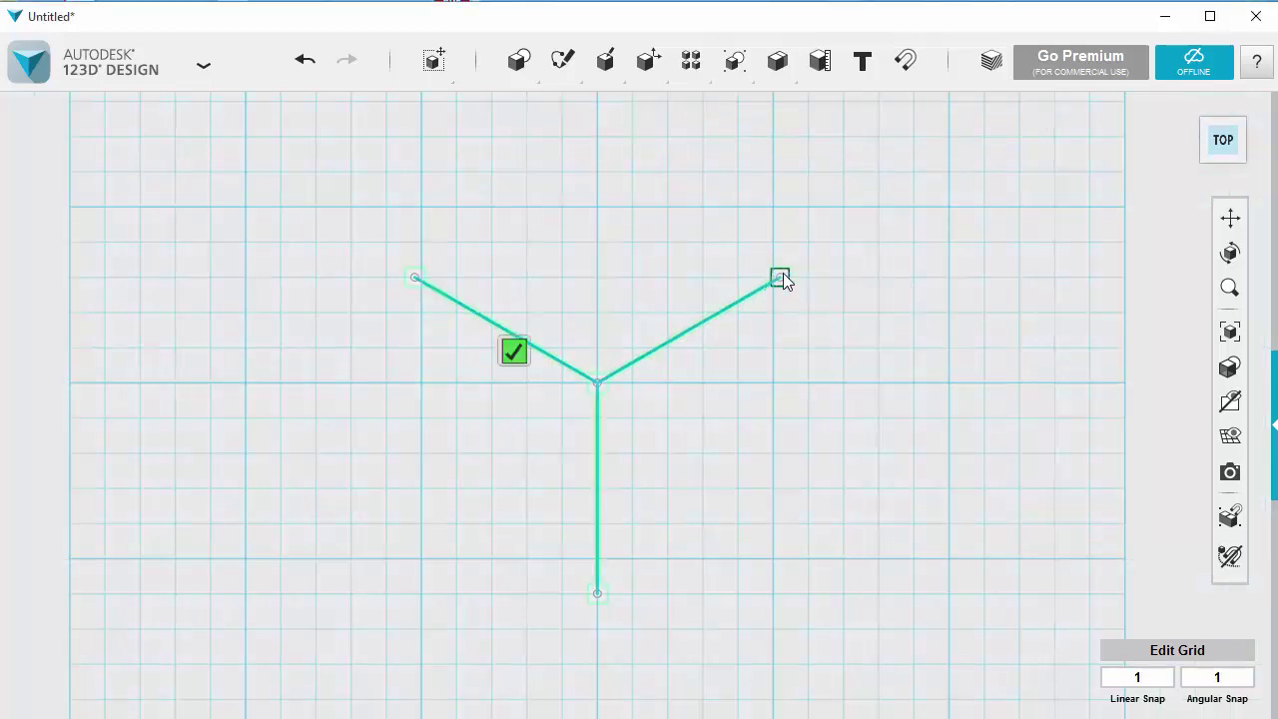
pyautogui.click(780, 278)
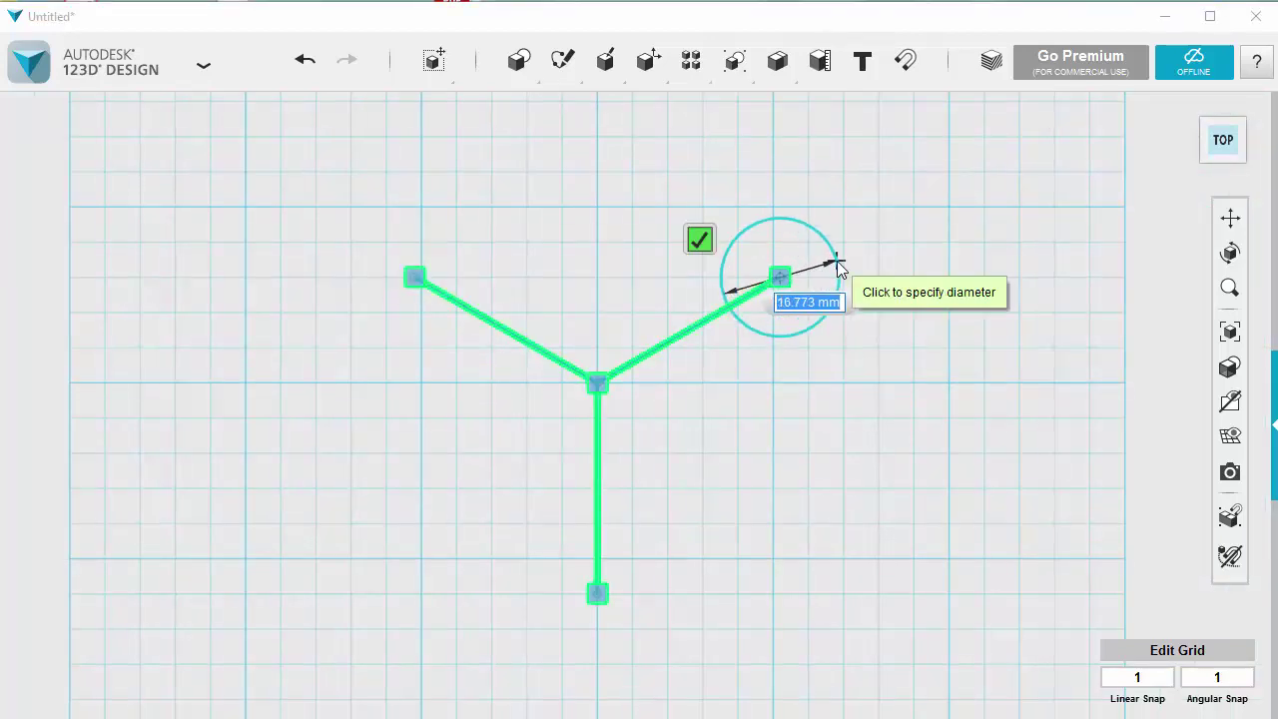
pyautogui.write('22')
pyautogui.press('Return')
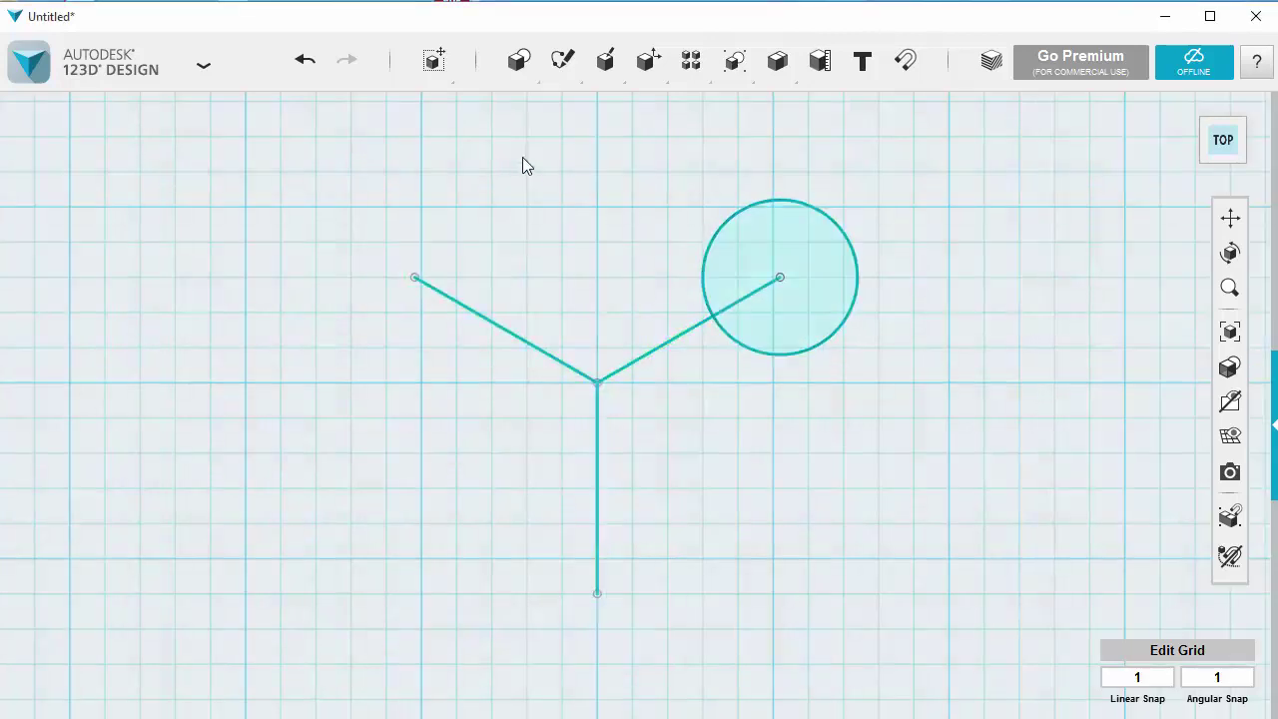
pyautogui.moveTo(562, 62)
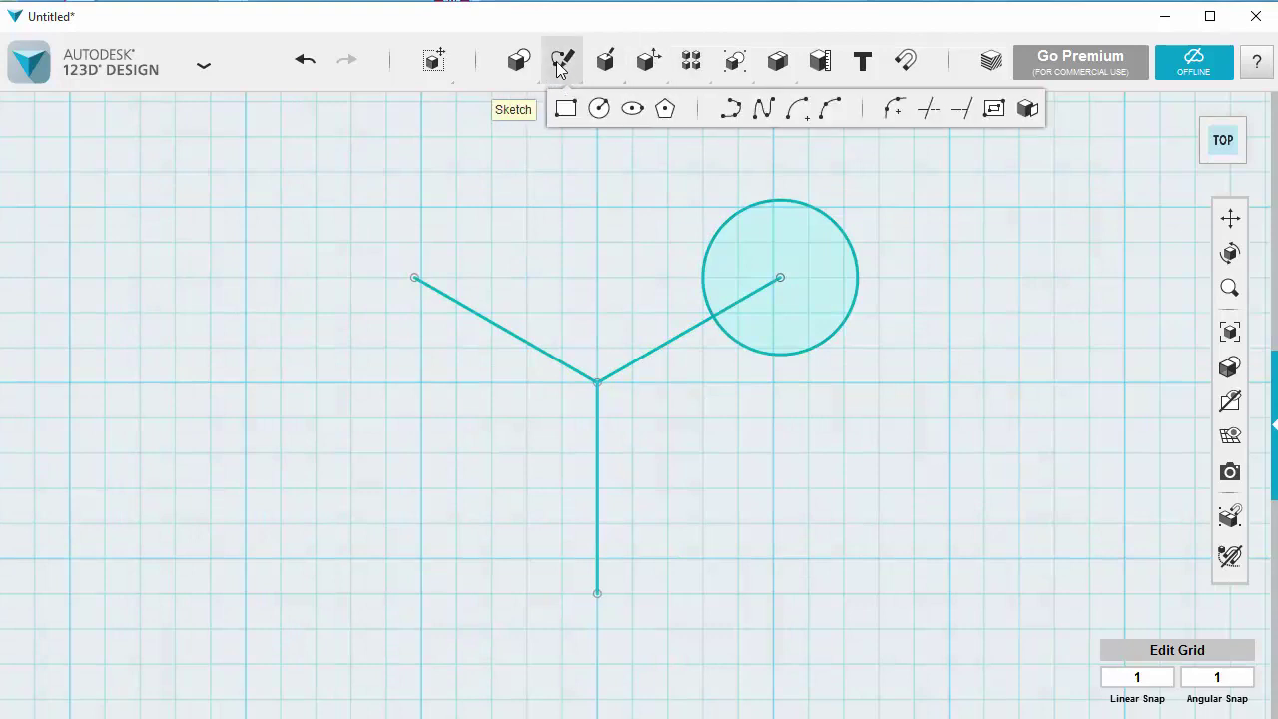
pyautogui.click(433, 288)
pyautogui.click(414, 274)
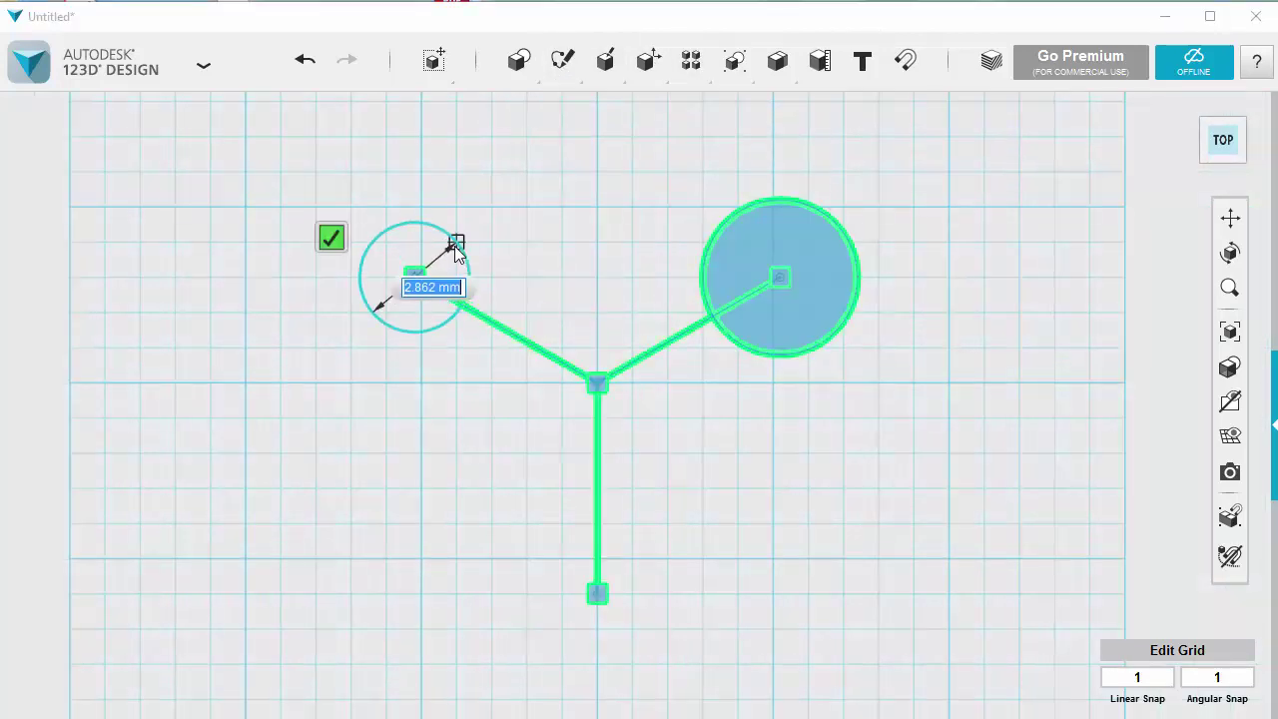
pyautogui.write('22')
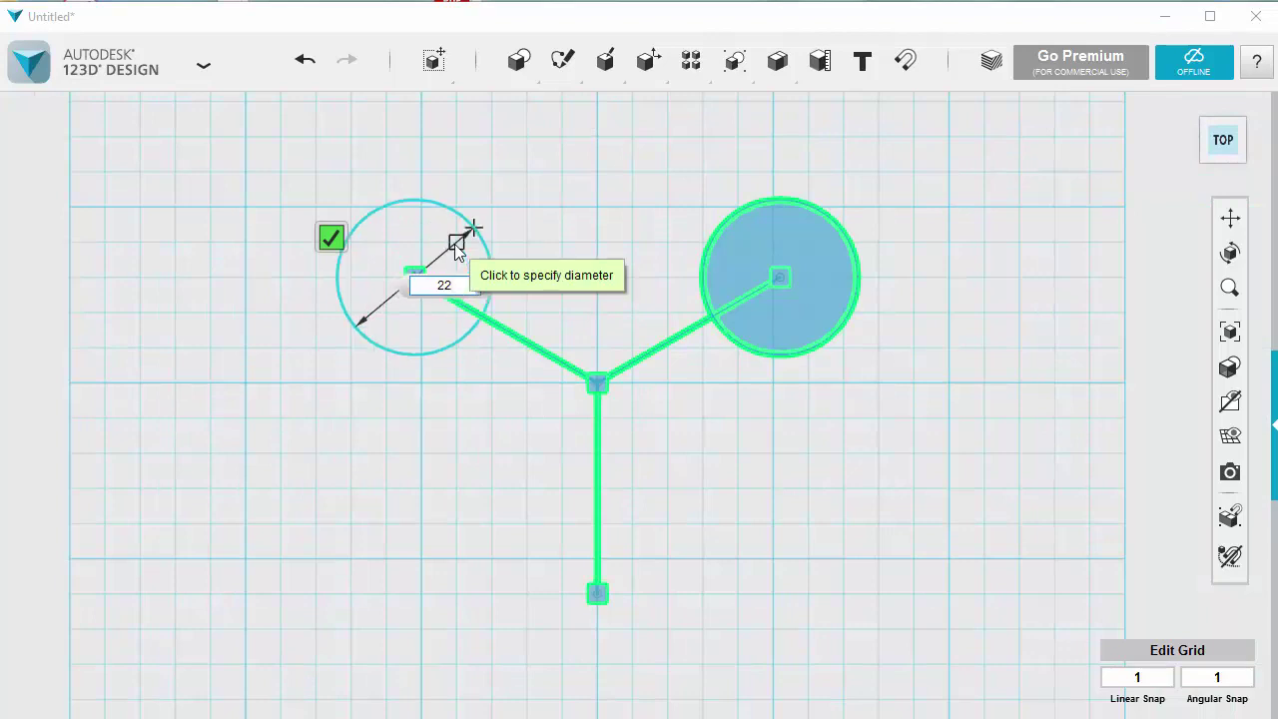
pyautogui.press('Return')
pyautogui.press('Escape')
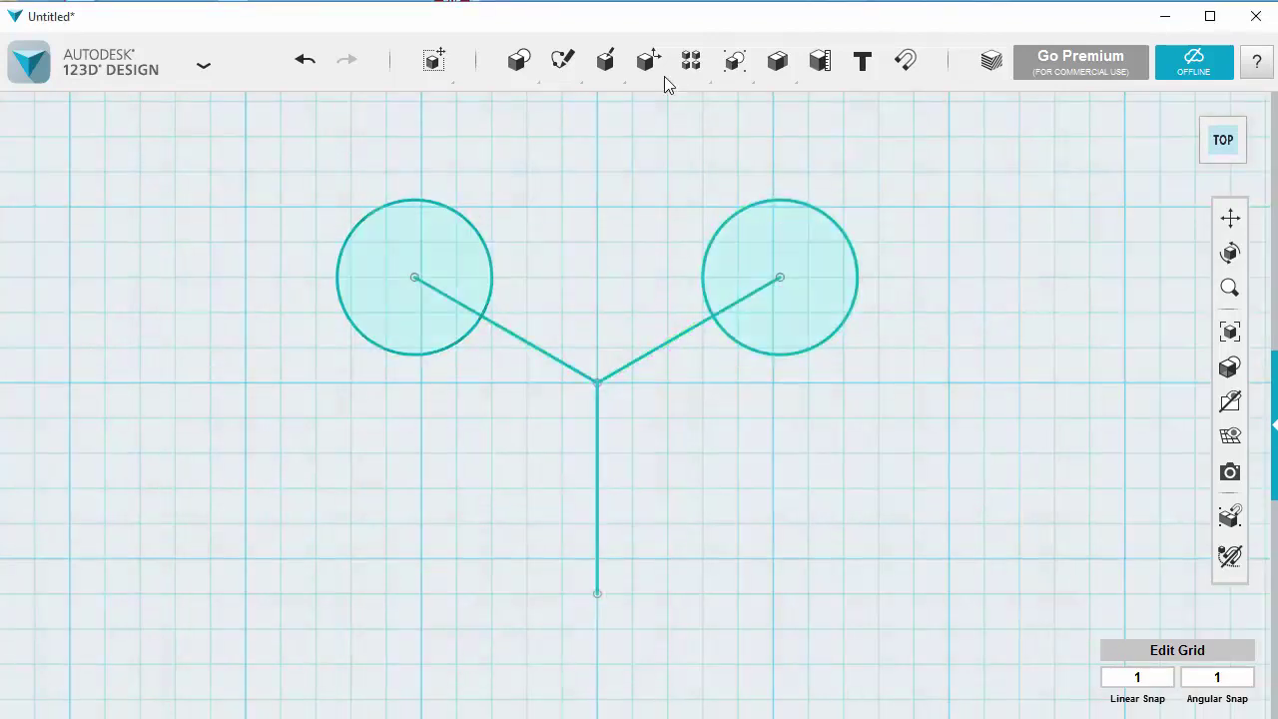
# Step: Draw a 22 mm circle centred on the bottom arm's end
pyautogui.moveTo(648, 60)
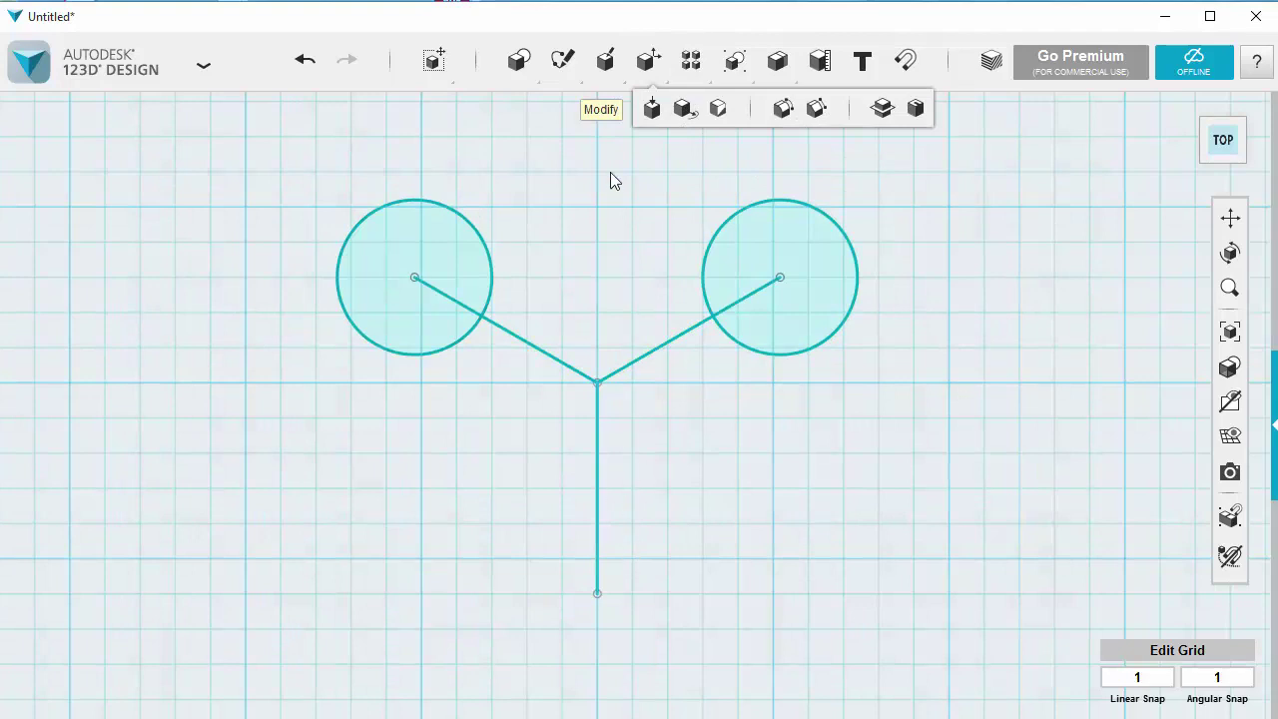
pyautogui.moveTo(564, 61)
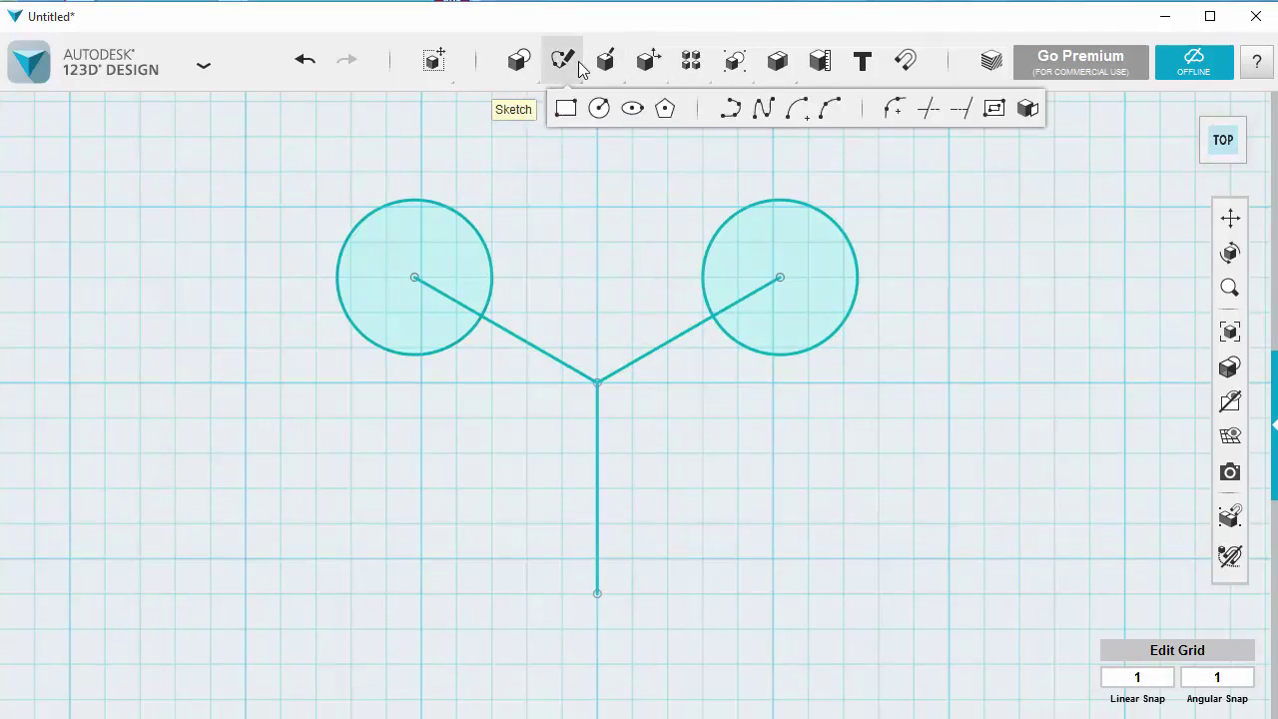
pyautogui.click(599, 108)
pyautogui.click(595, 593)
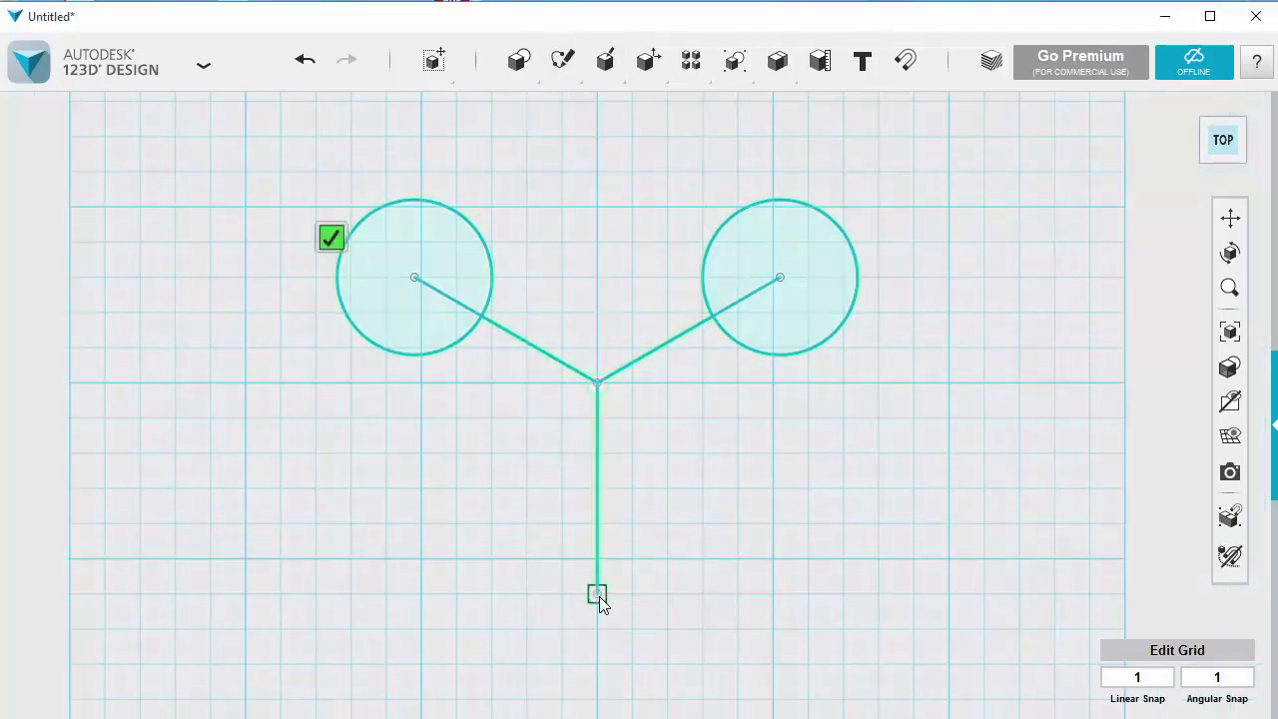
pyautogui.click(596, 594)
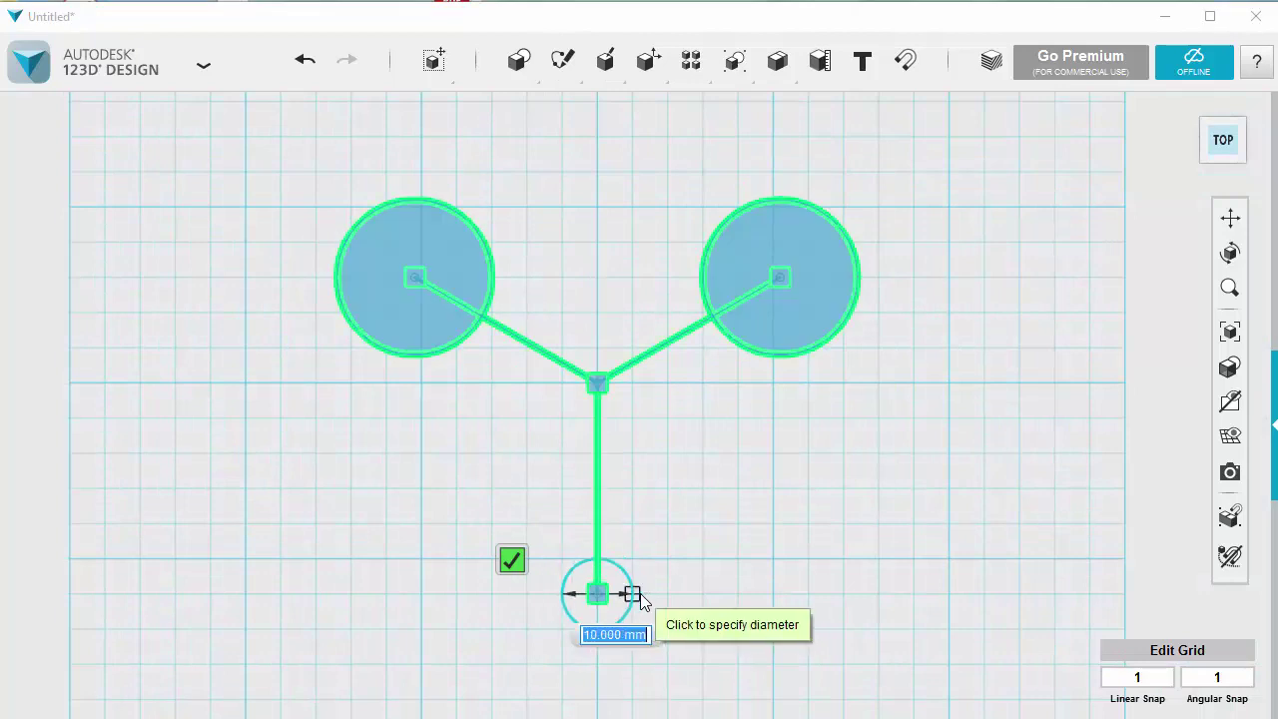
pyautogui.write('22')
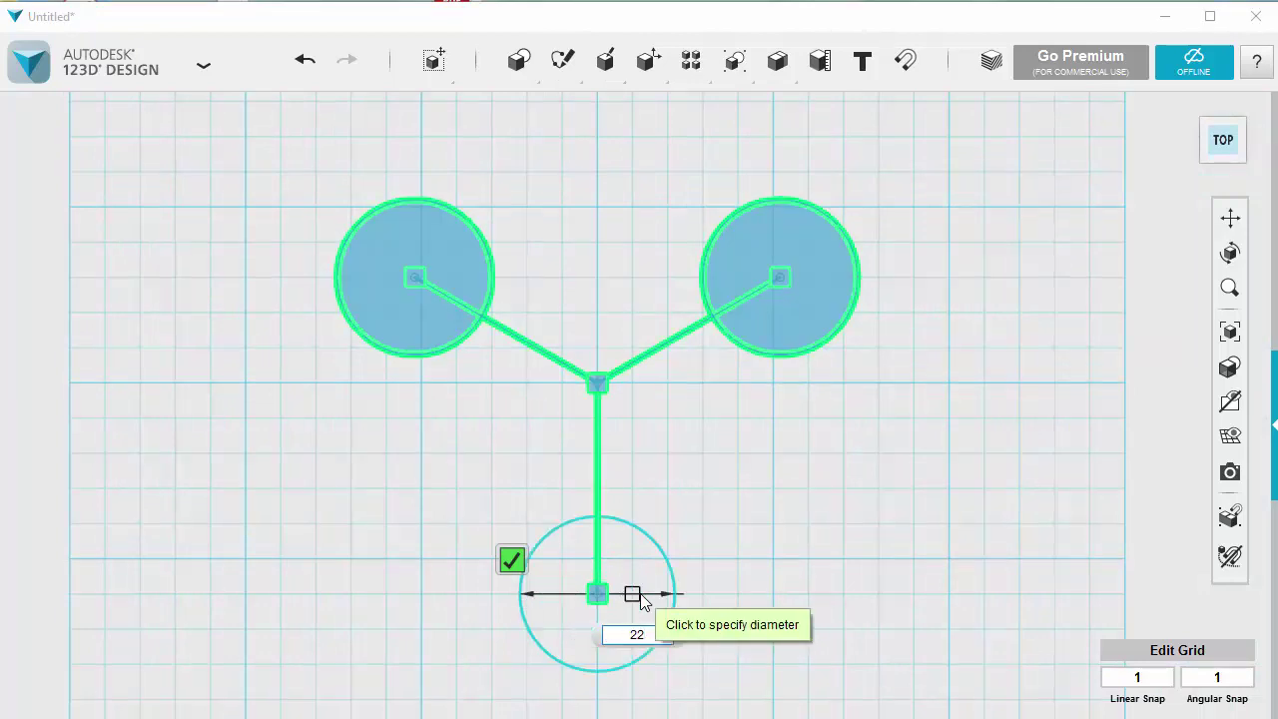
pyautogui.press('Return')
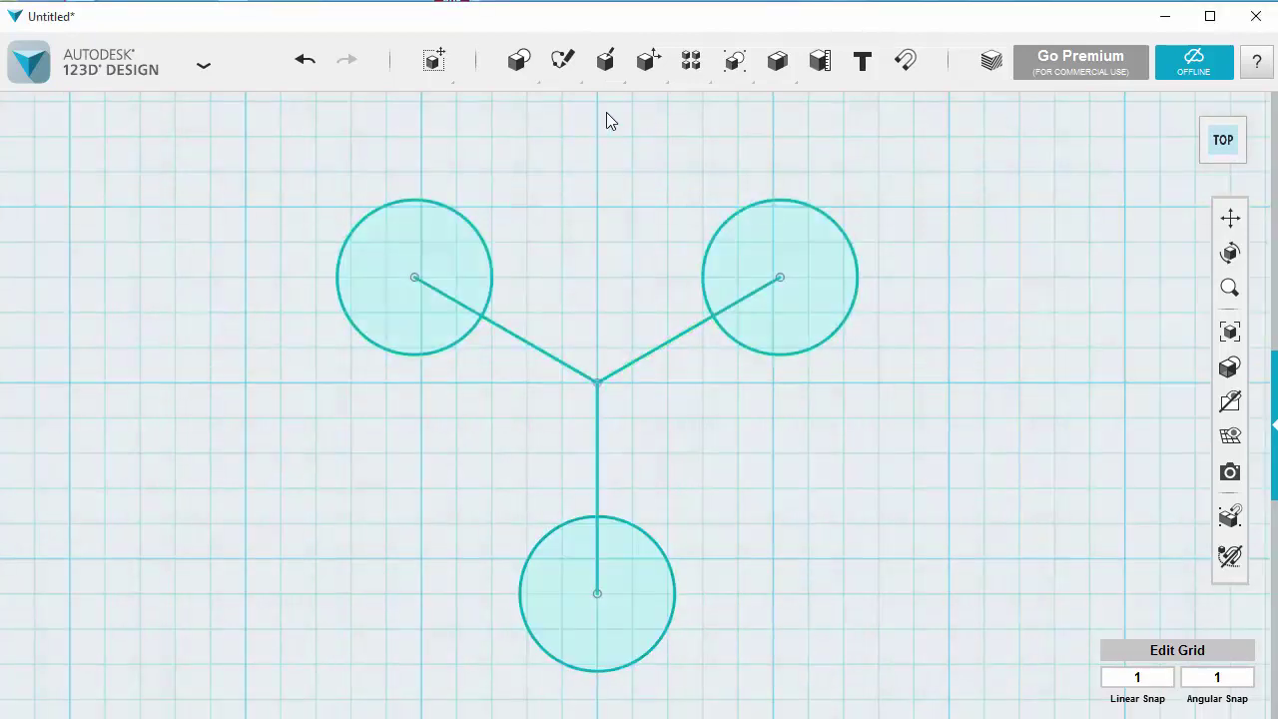
# Step: Draw a 22 mm circle centred where the three arms meet
pyautogui.moveTo(569, 70)
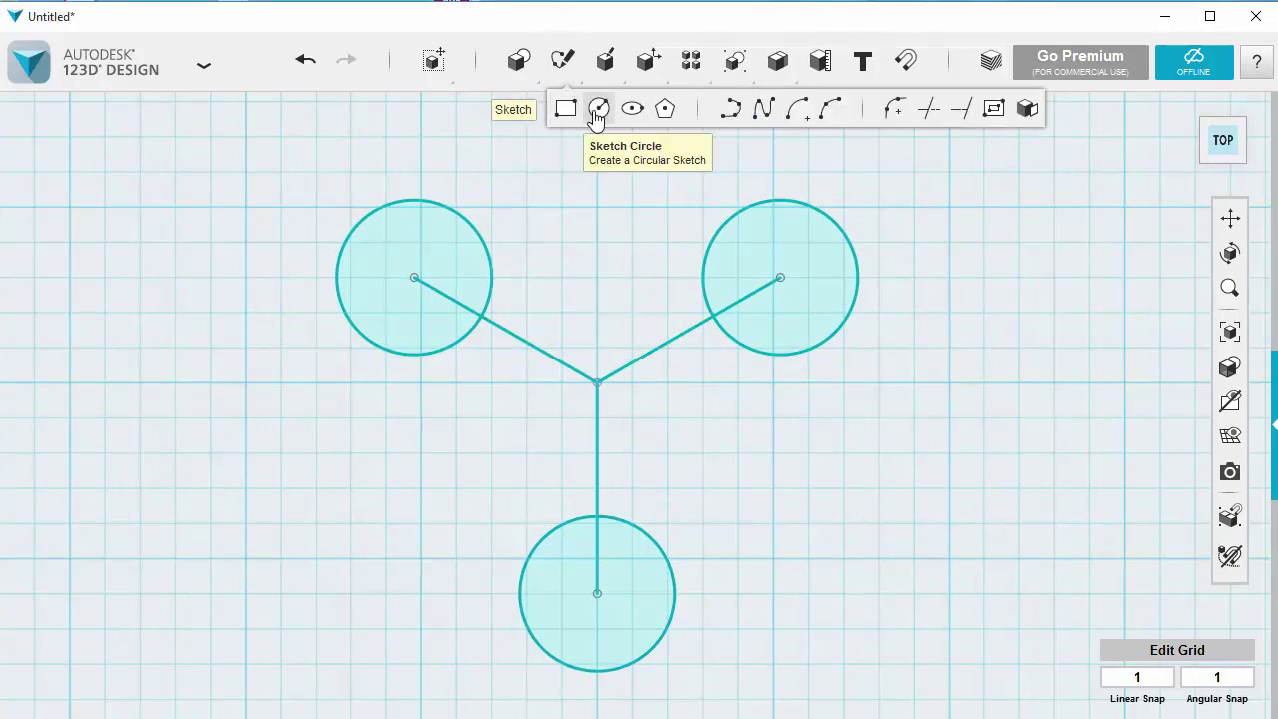
pyautogui.click(598, 384)
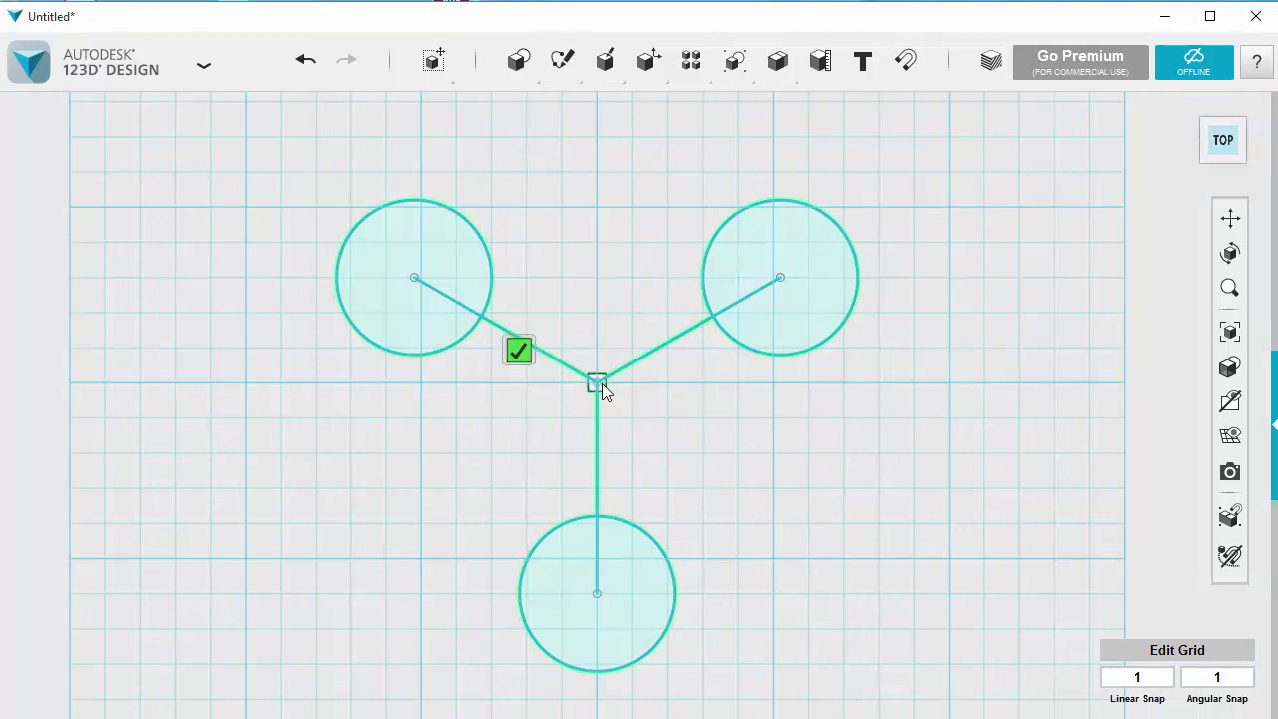
pyautogui.click(599, 383)
pyautogui.write('22')
pyautogui.press('Return')
pyautogui.press('Escape')
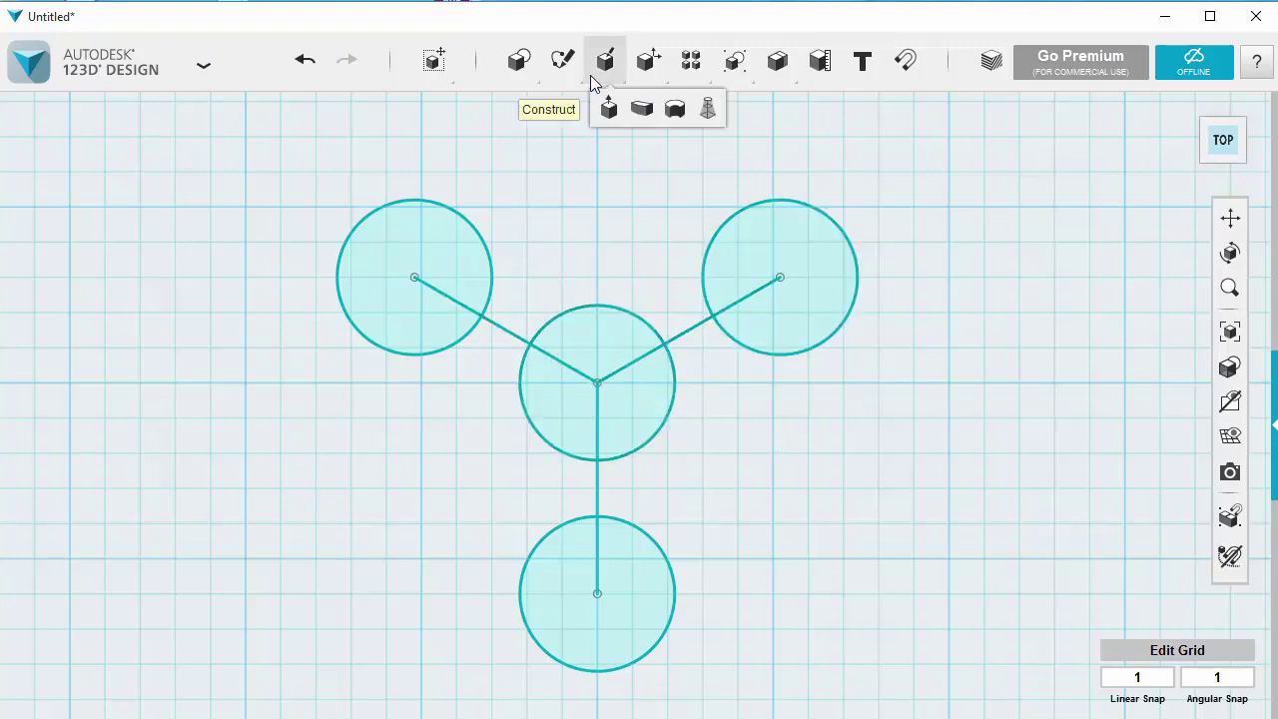
# Step: Add a 28 mm concentric ring around the upper-right circle
pyautogui.moveTo(556, 74)
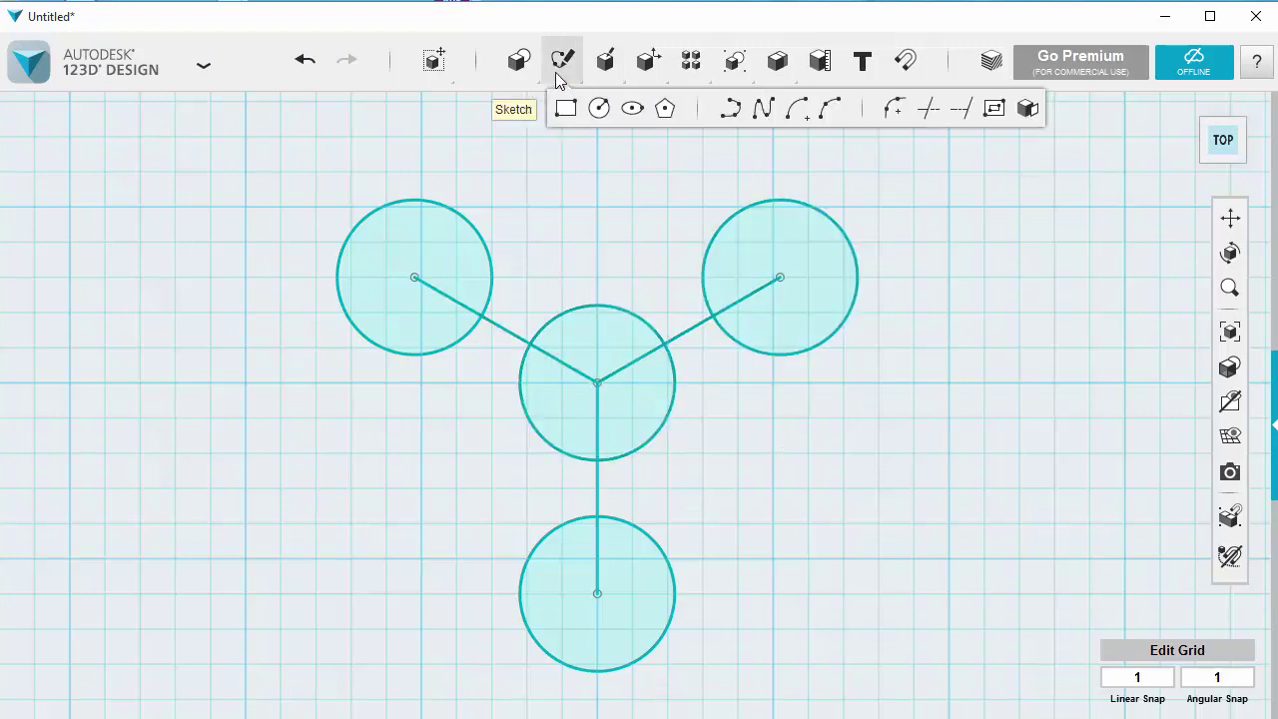
pyautogui.click(599, 109)
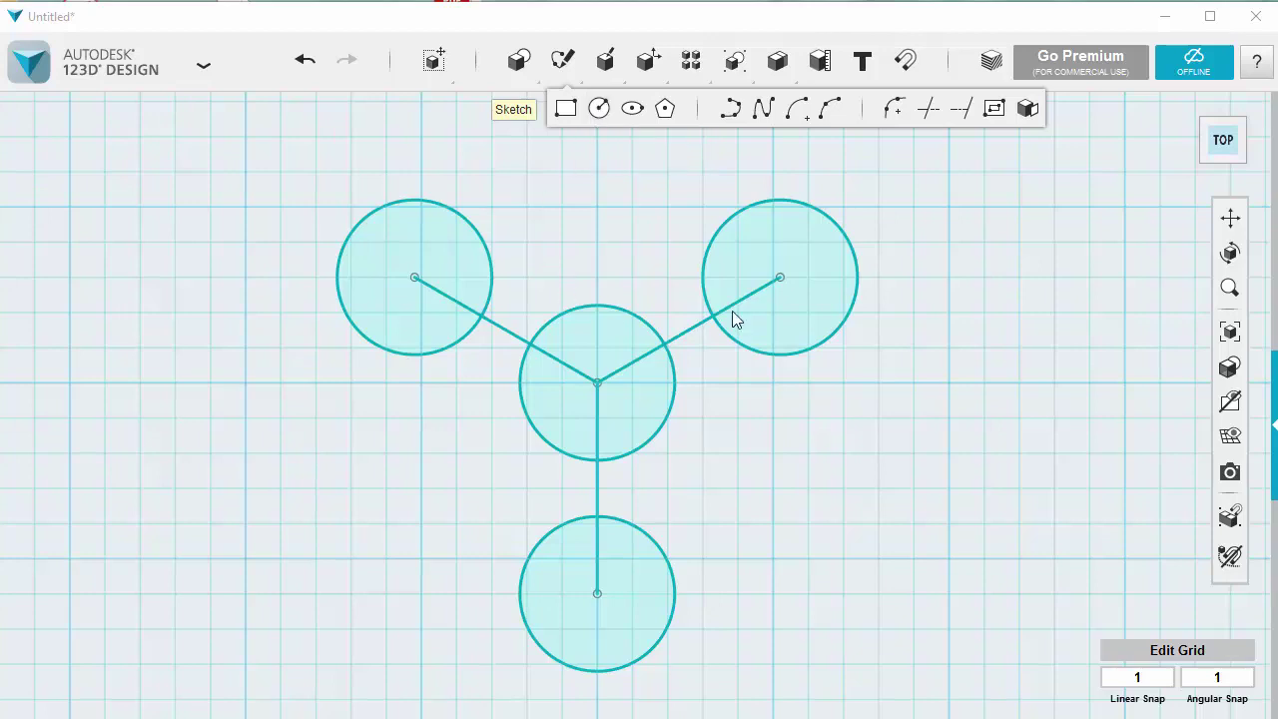
pyautogui.click(778, 279)
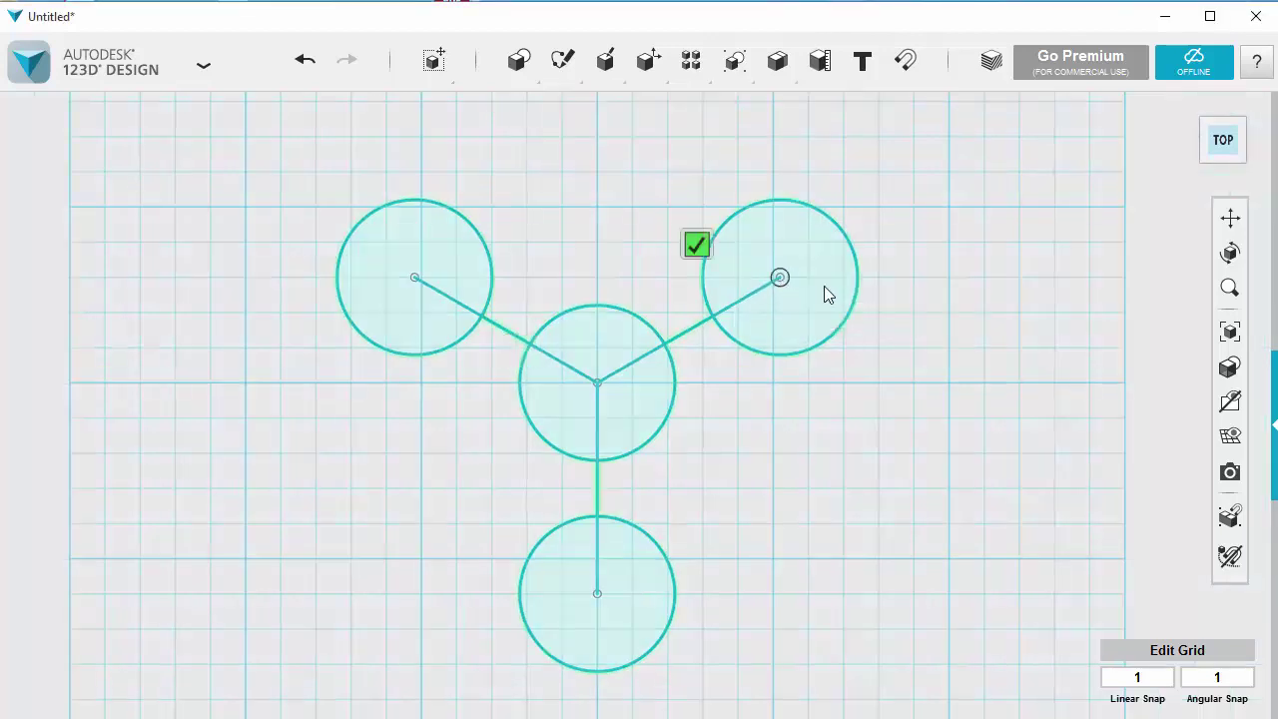
pyautogui.click(779, 278)
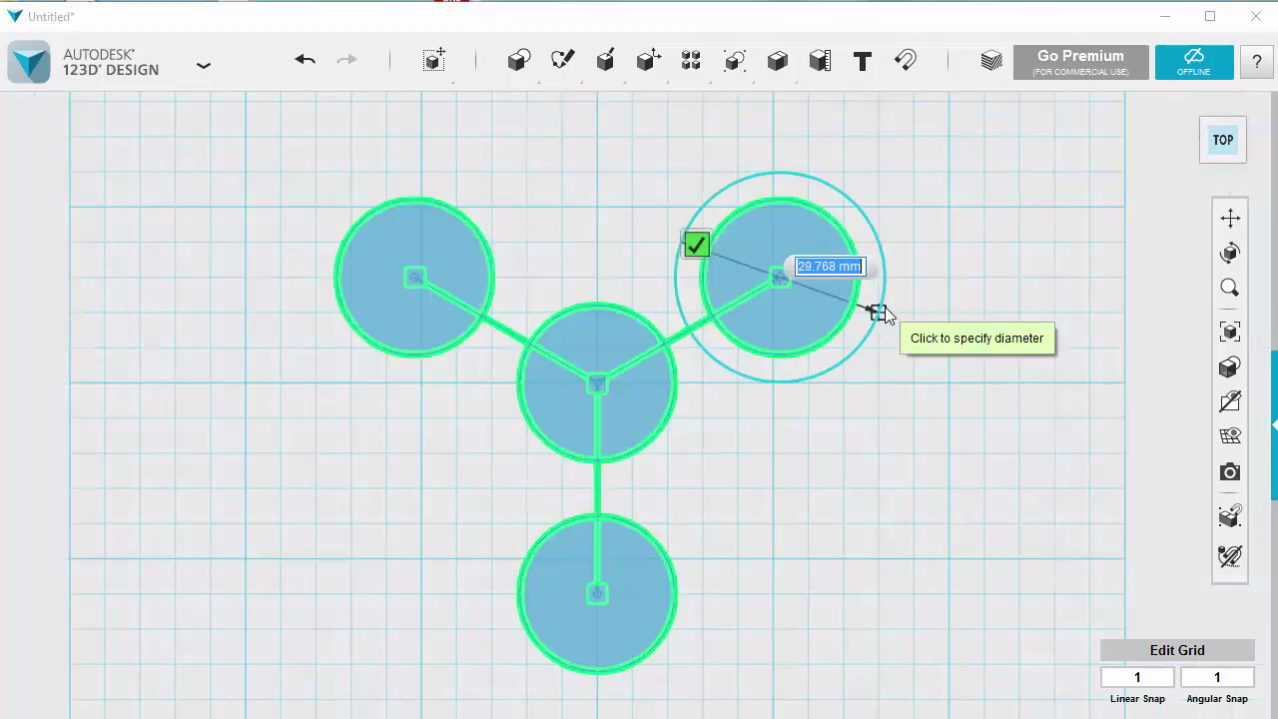
pyautogui.write('28')
pyautogui.press('Return')
pyautogui.press('Escape')
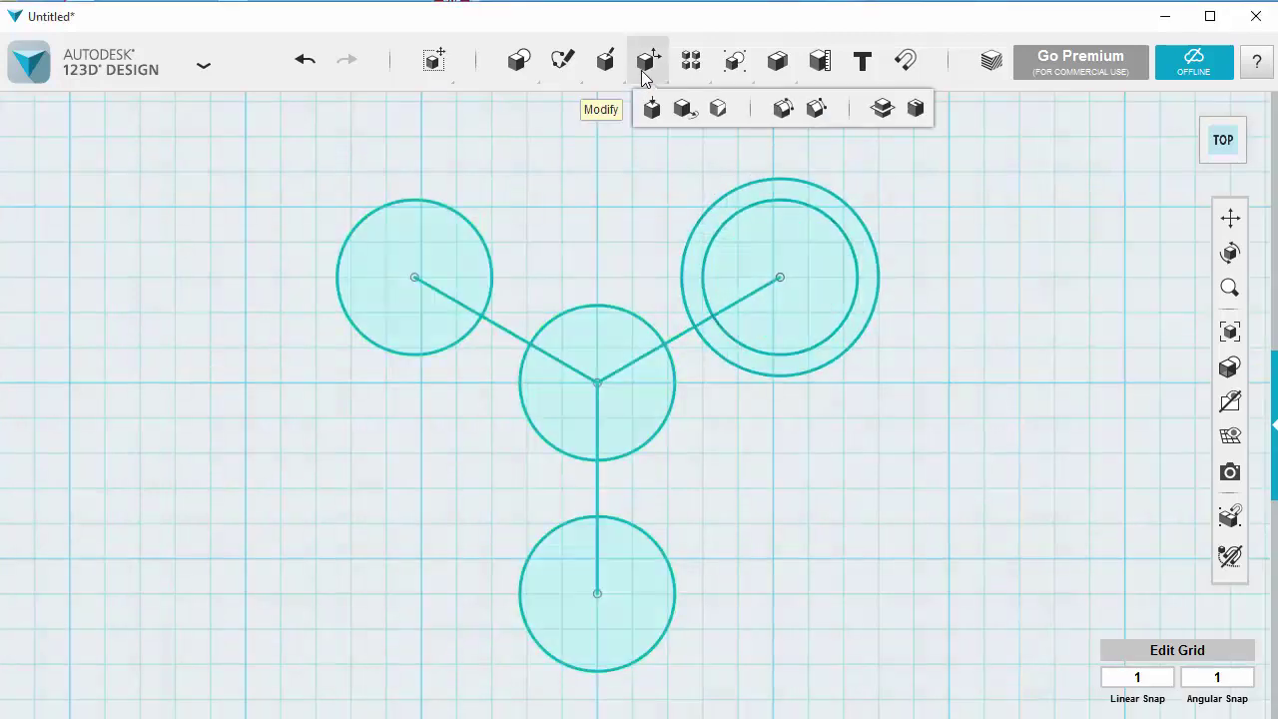
# Step: Add a 28 mm concentric ring around the left circle
pyautogui.moveTo(560, 62)
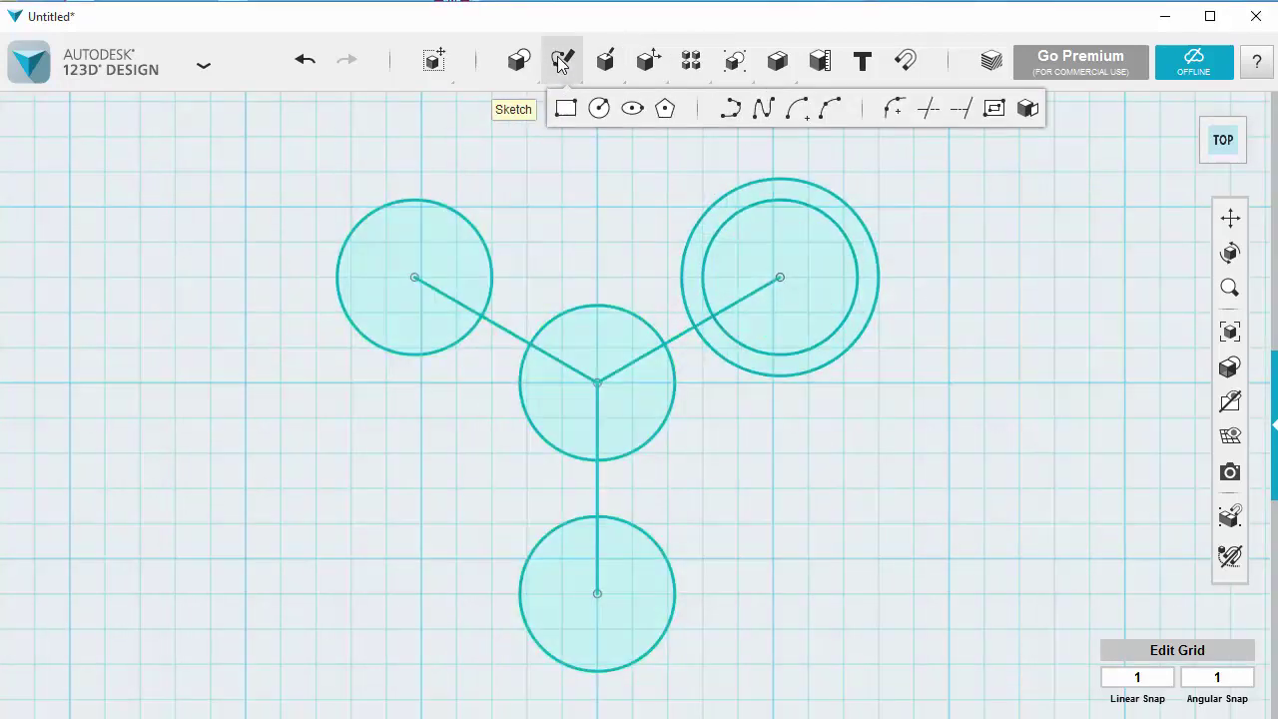
pyautogui.click(599, 108)
pyautogui.click(416, 278)
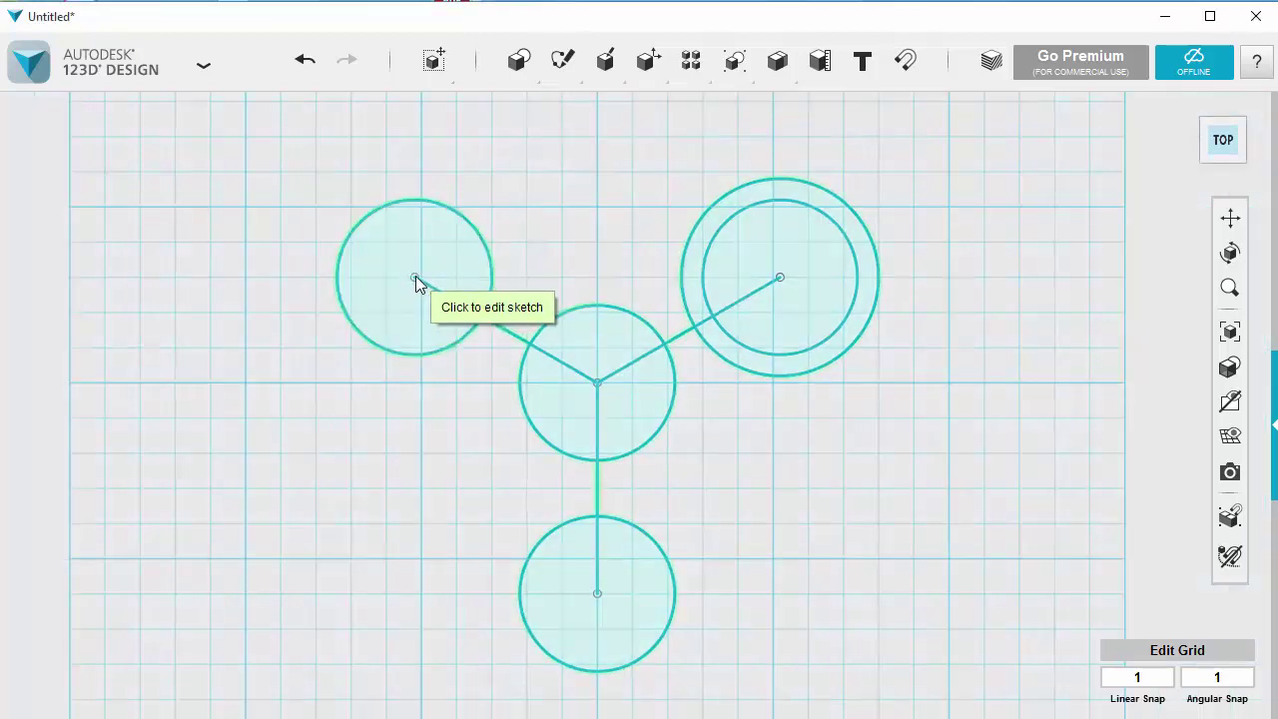
pyautogui.click(415, 277)
pyautogui.write('28')
pyautogui.press('Return')
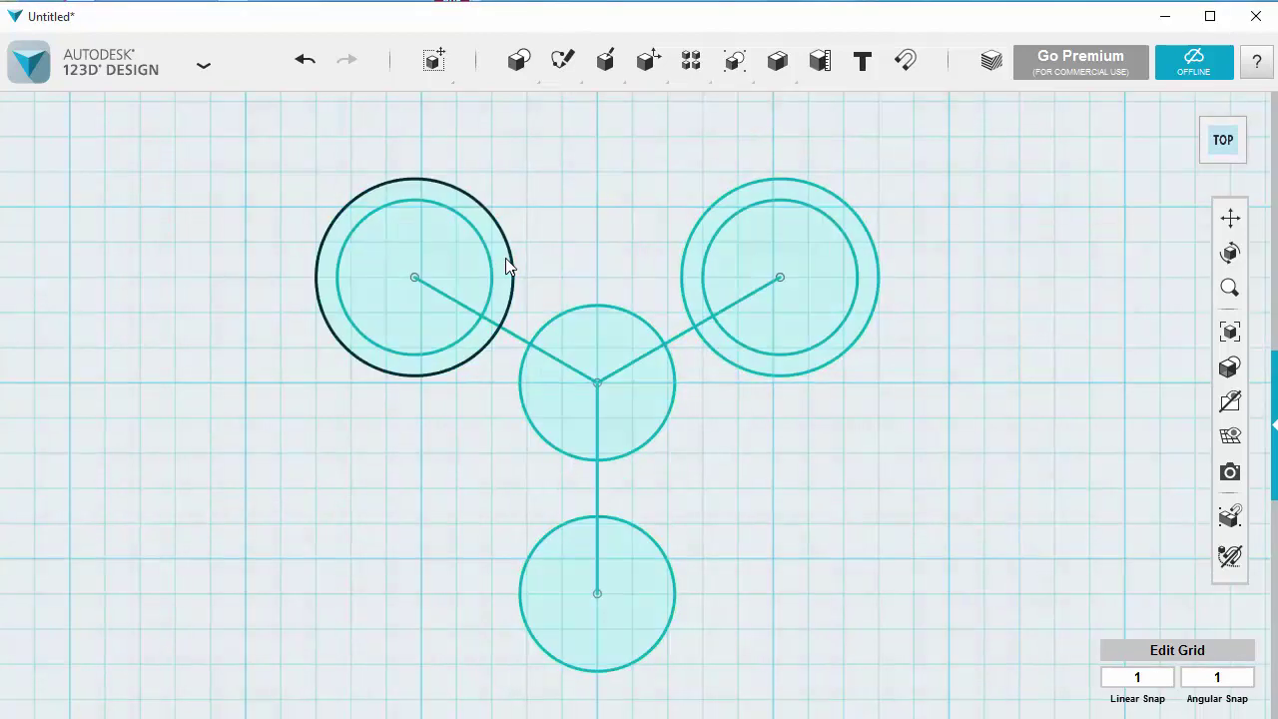
# Step: Add 28 mm concentric rings around the bottom and centre circles
pyautogui.moveTo(560, 62)
pyautogui.click(599, 107)
pyautogui.click(597, 594)
pyautogui.click(597, 594)
pyautogui.write('28')
pyautogui.press('Return')
pyautogui.click(598, 108)
pyautogui.click(598, 382)
pyautogui.click(598, 383)
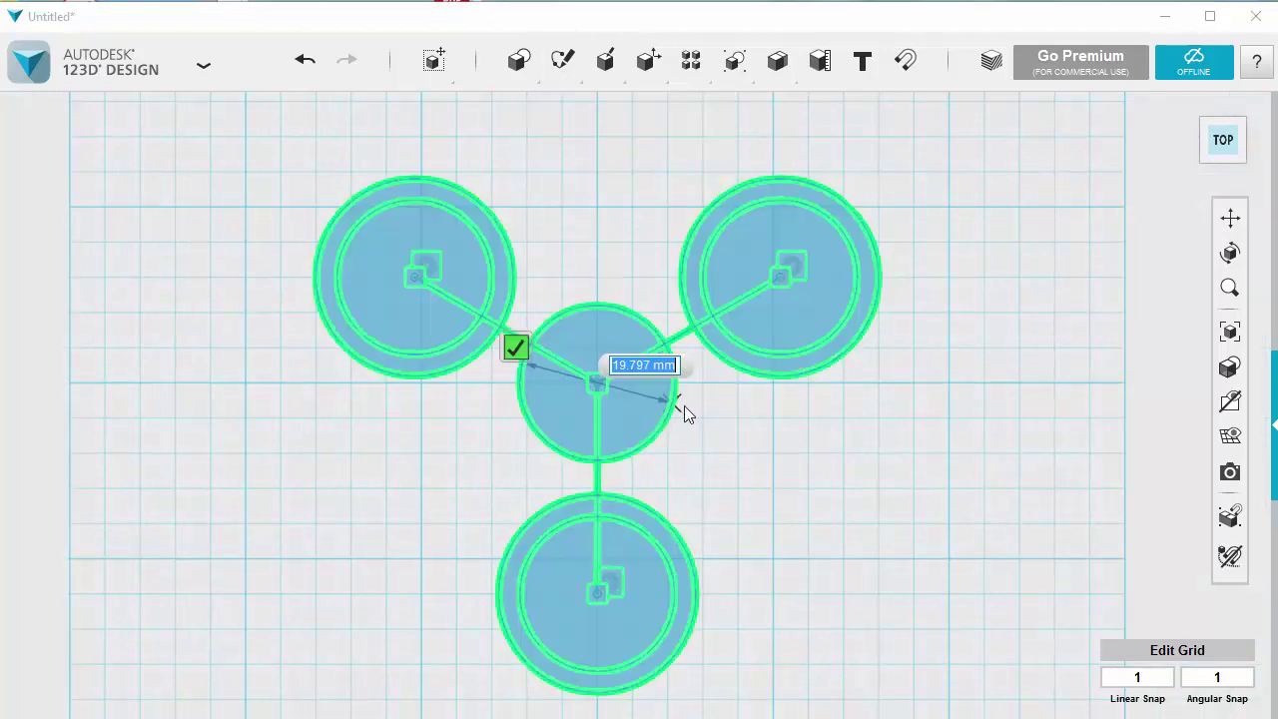
pyautogui.write('28')
pyautogui.press('Return')
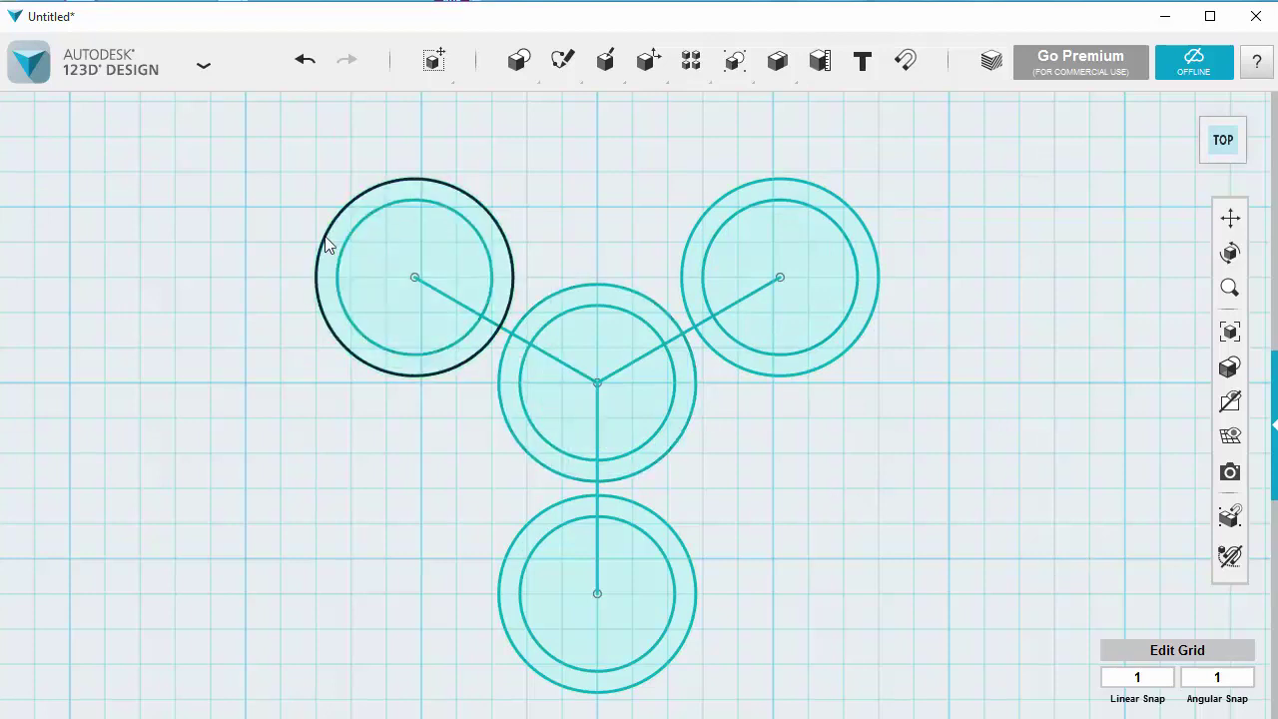
# Step: Save a copy of the design to My Computer as 3armMOR
pyautogui.click(203, 70)
pyautogui.moveTo(92, 233)
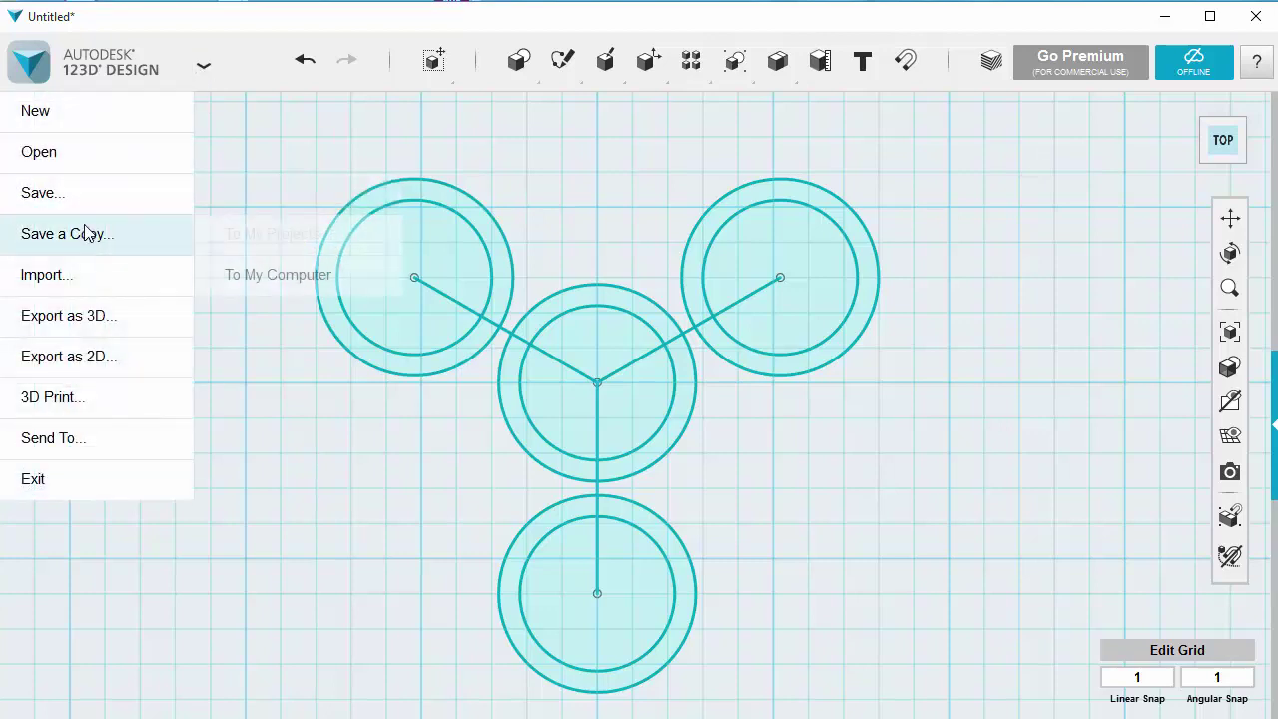
pyautogui.click(262, 277)
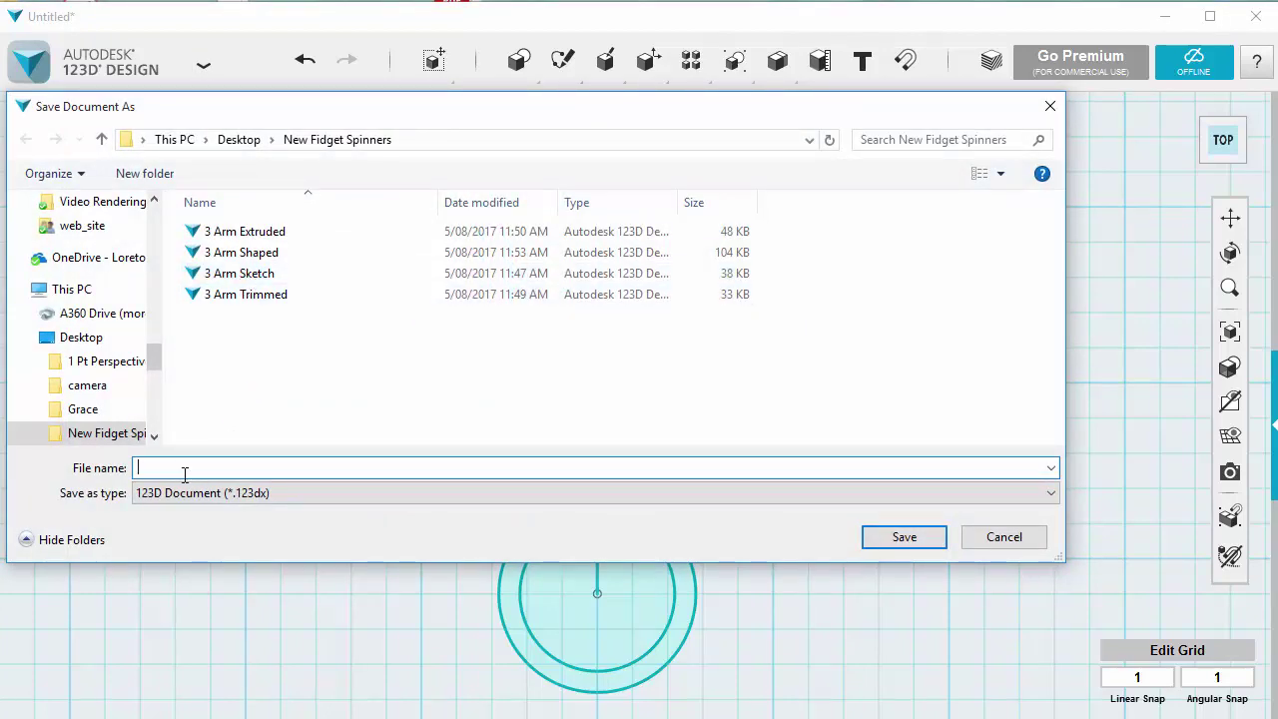
pyautogui.write('3armMOR')
pyautogui.click(894, 537)
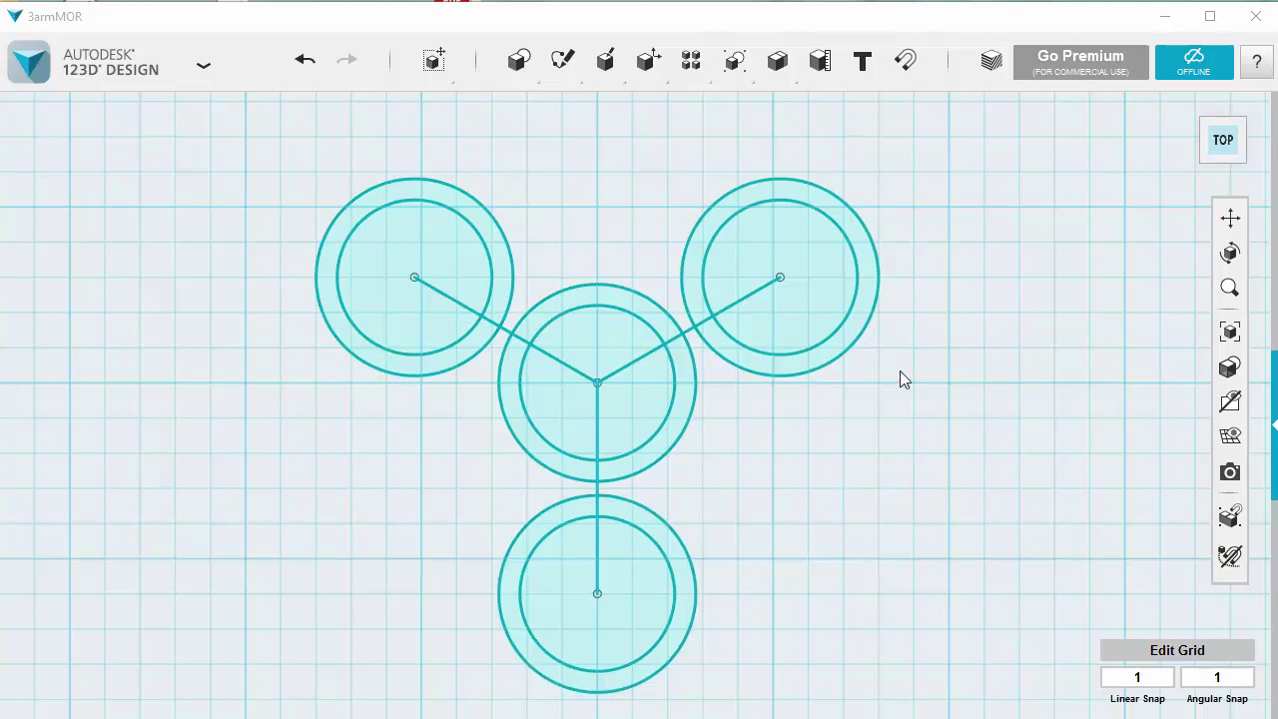
# Step: Draw lines from the top-left and top-right rings to the centre ring's top
pyautogui.moveTo(563, 69)
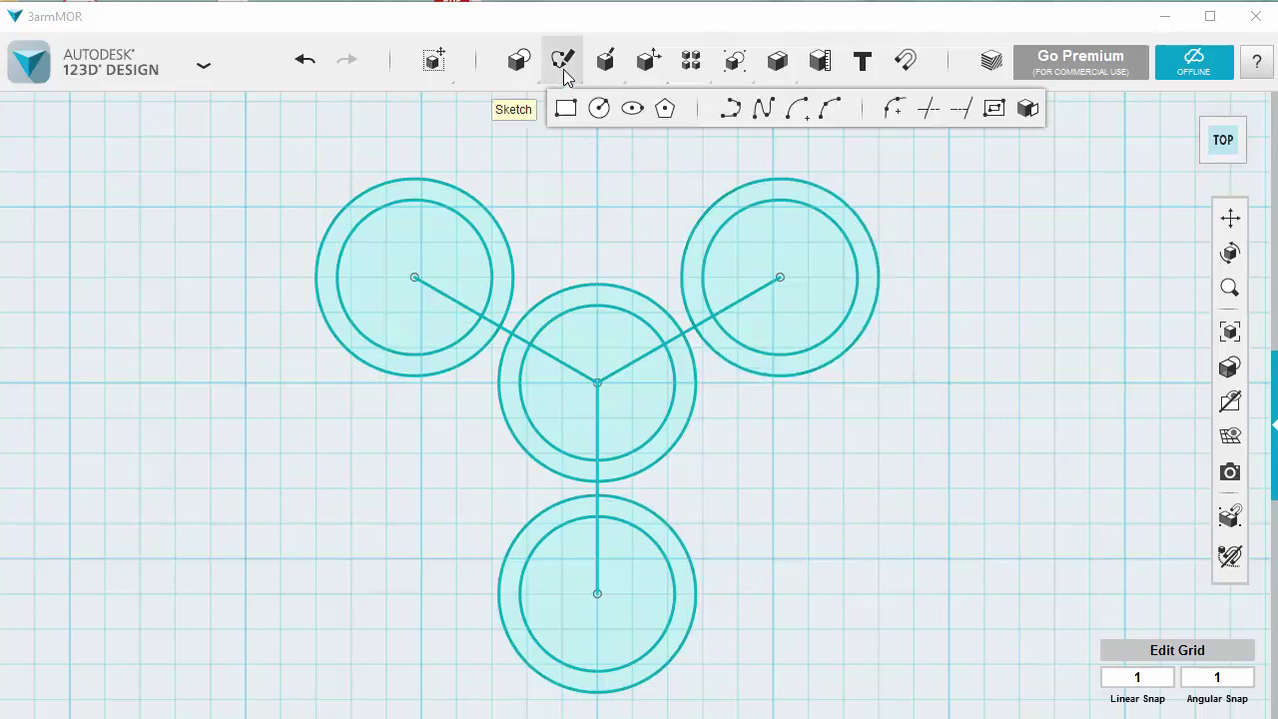
pyautogui.click(732, 112)
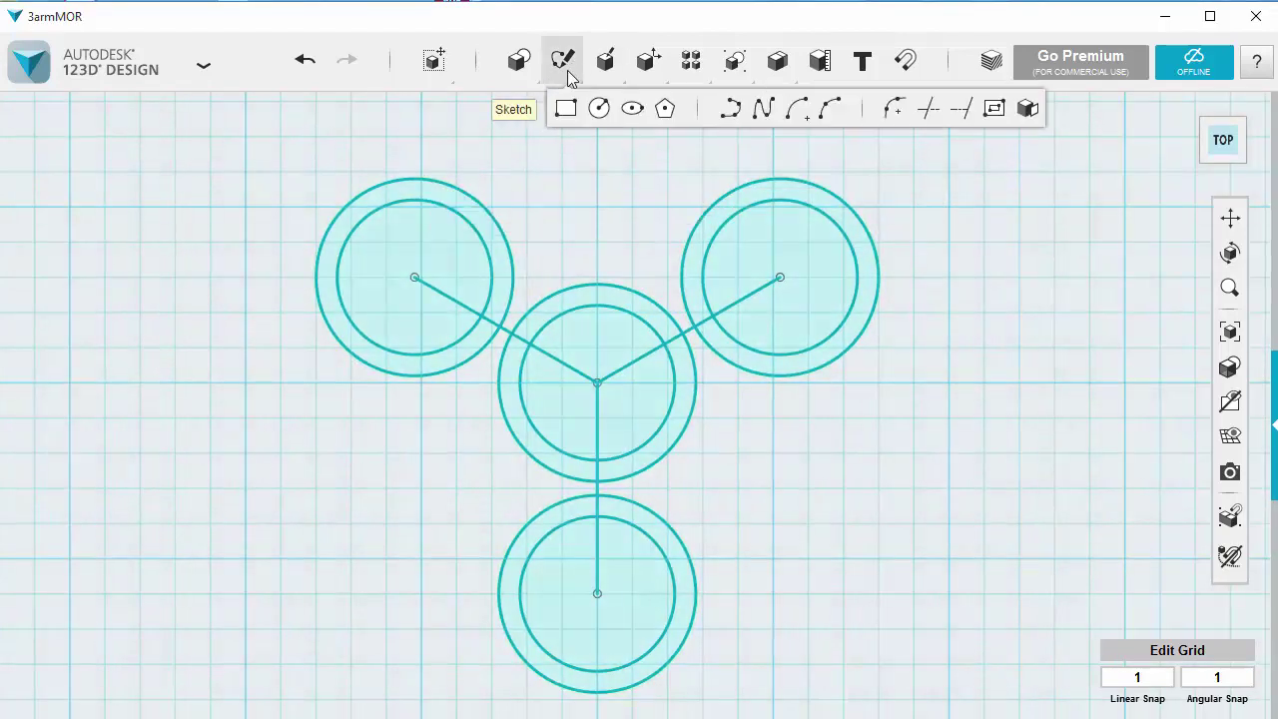
pyautogui.click(465, 195)
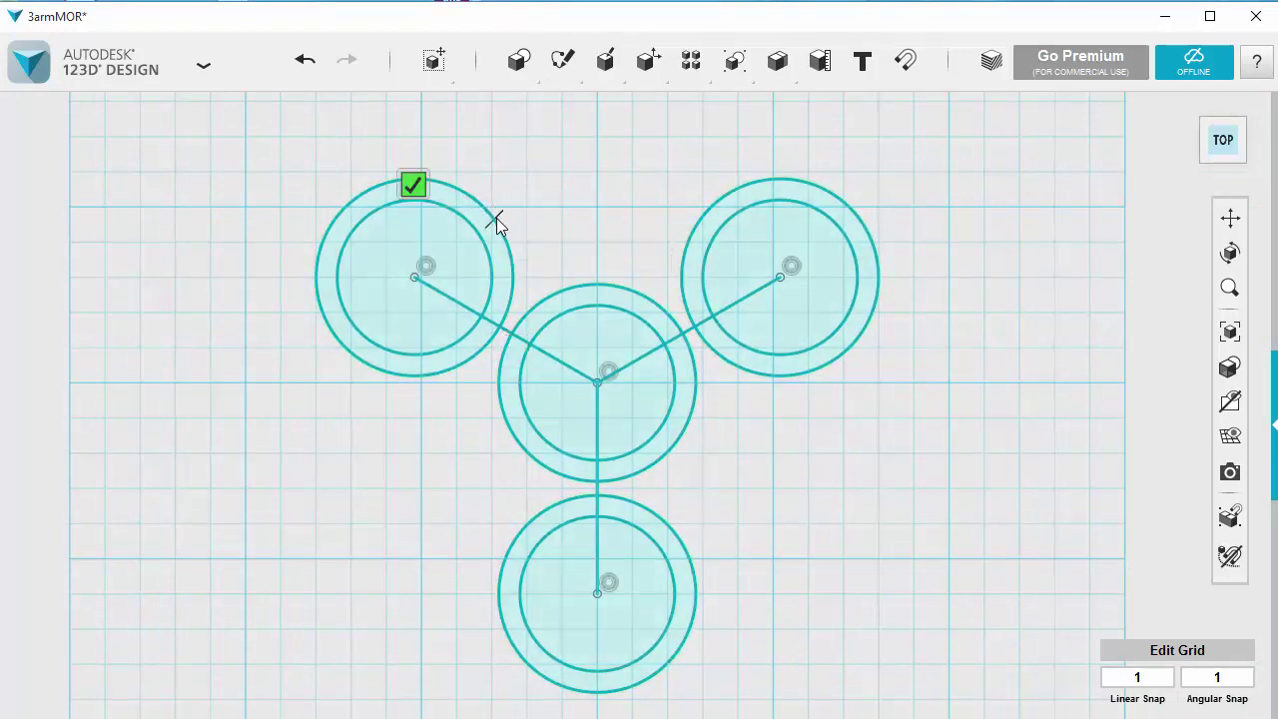
pyautogui.click(497, 217)
pyautogui.click(597, 283)
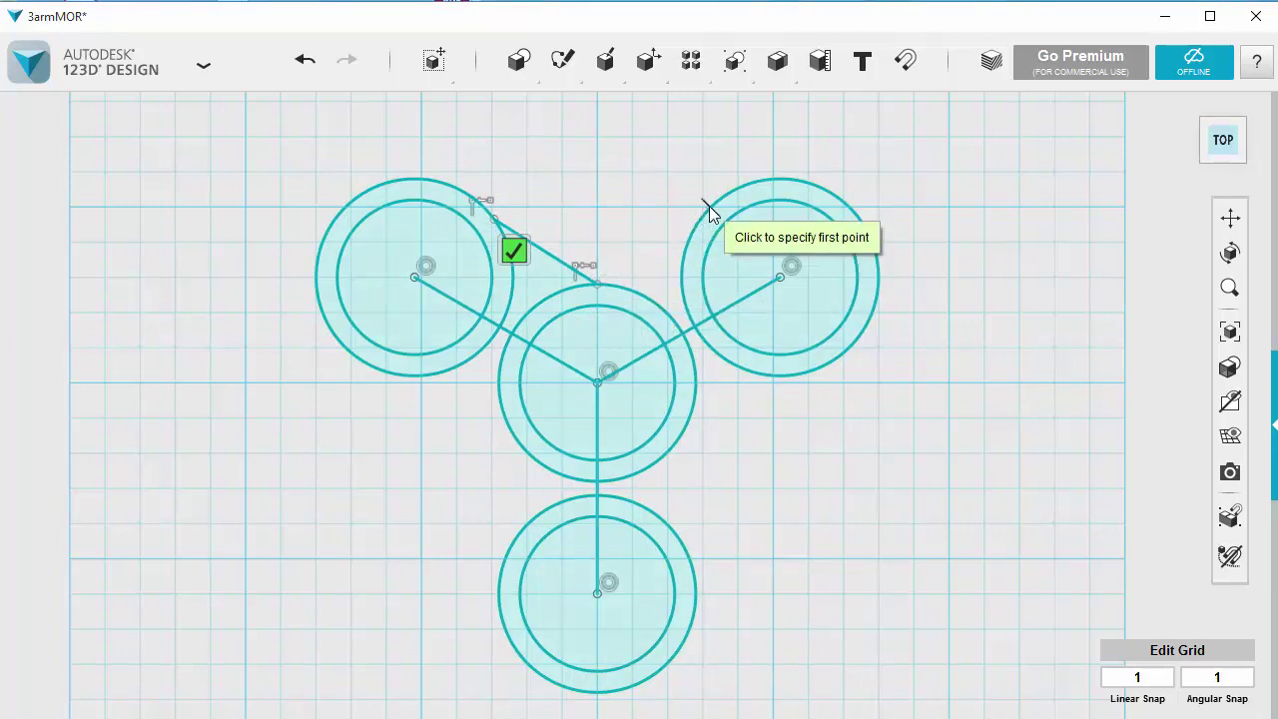
pyautogui.click(707, 207)
pyautogui.click(600, 283)
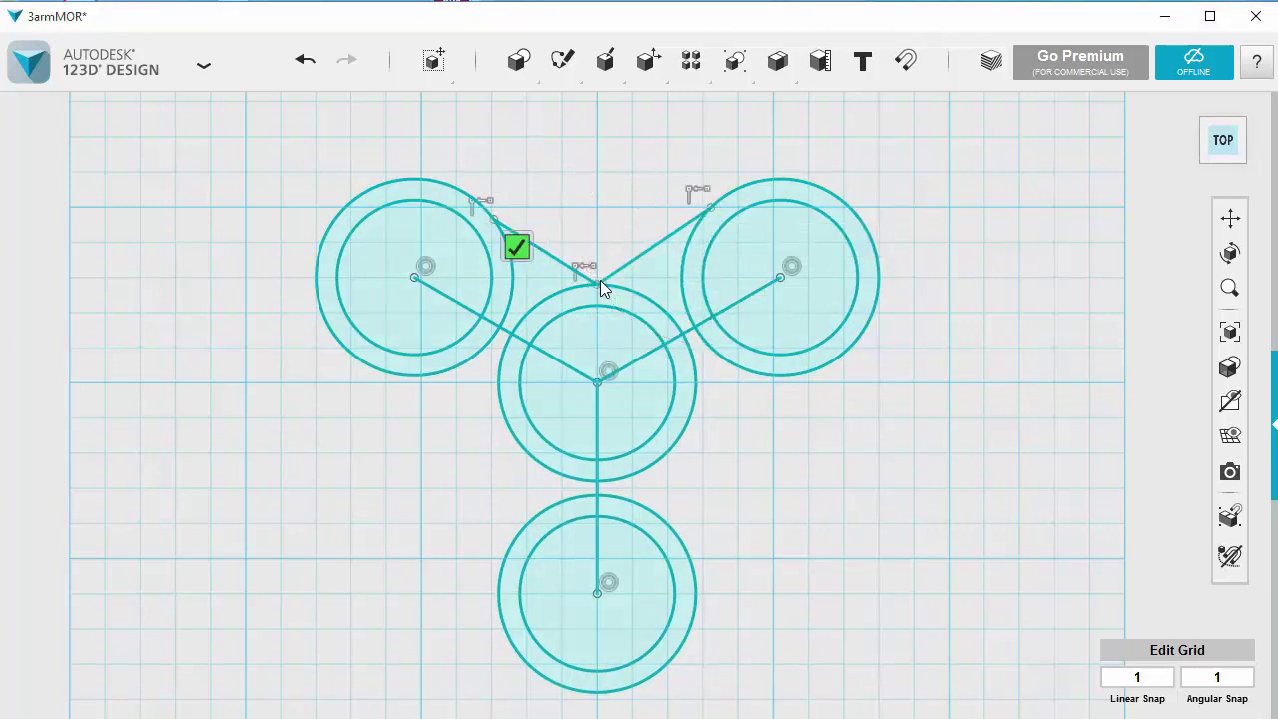
# Step: Draw tangent lines joining the left, right and bottom rings to the centre ring
pyautogui.click(358, 367)
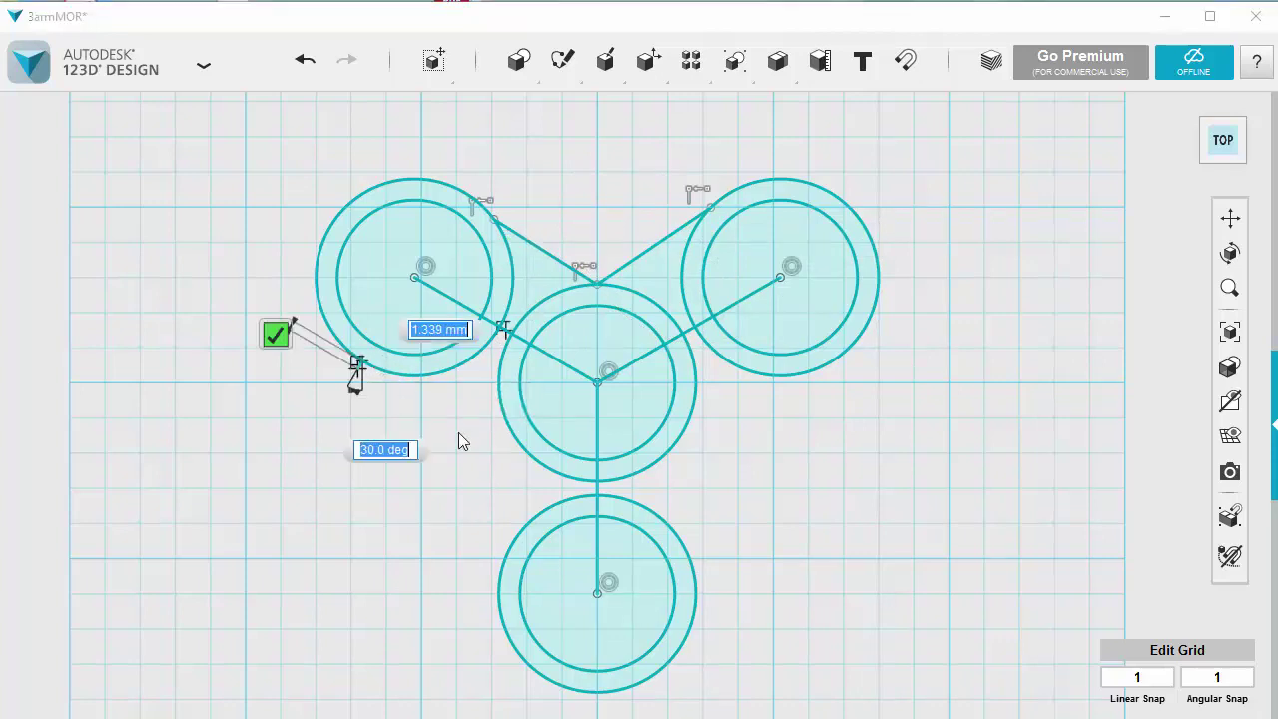
pyautogui.click(539, 463)
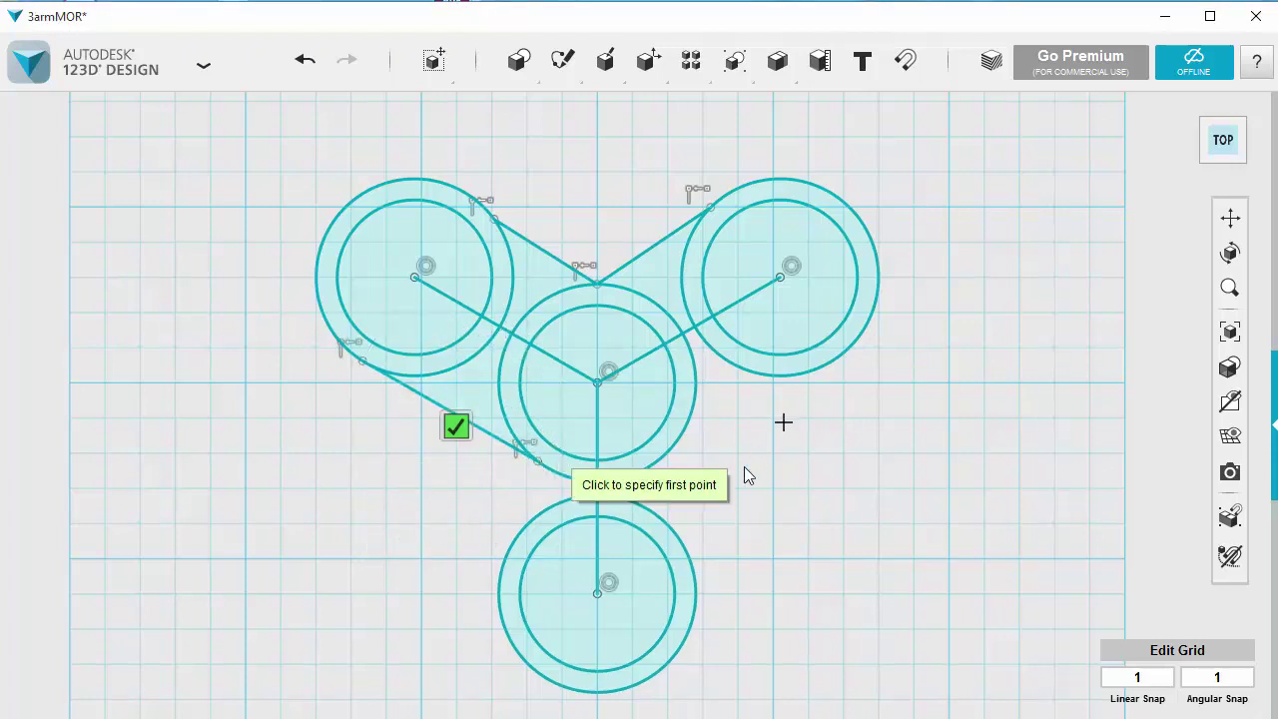
pyautogui.click(845, 359)
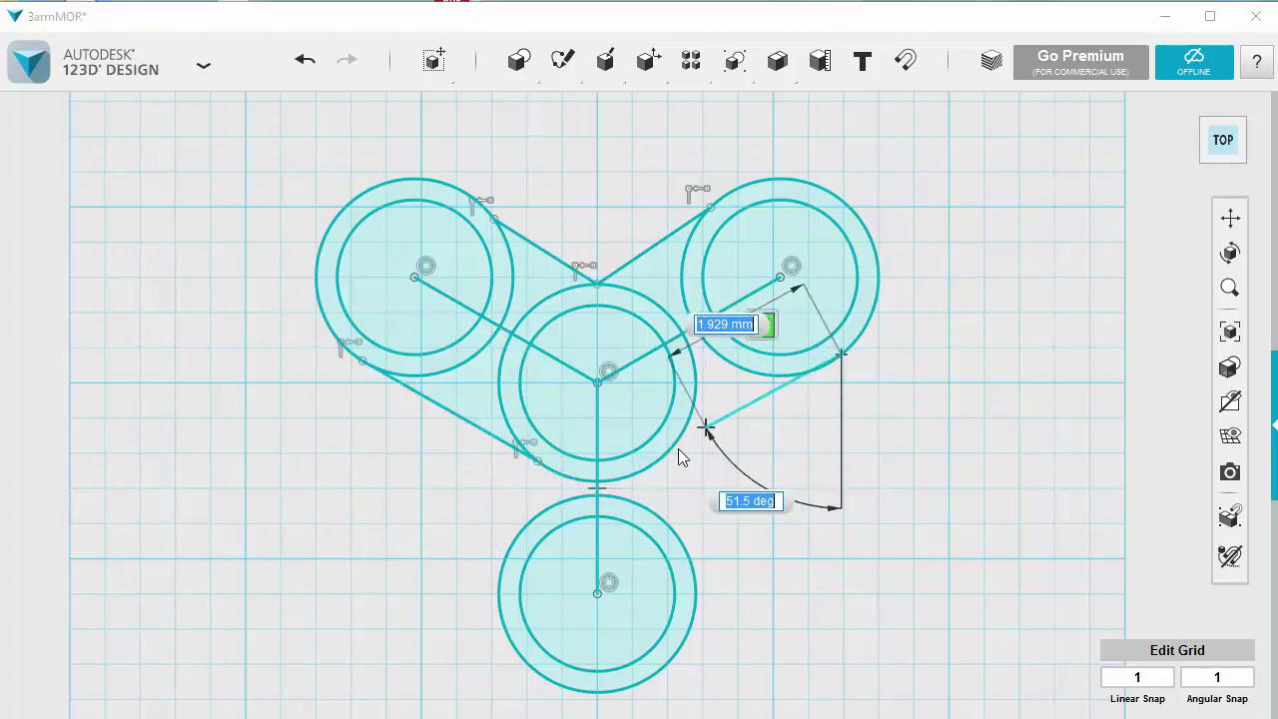
pyautogui.click(662, 466)
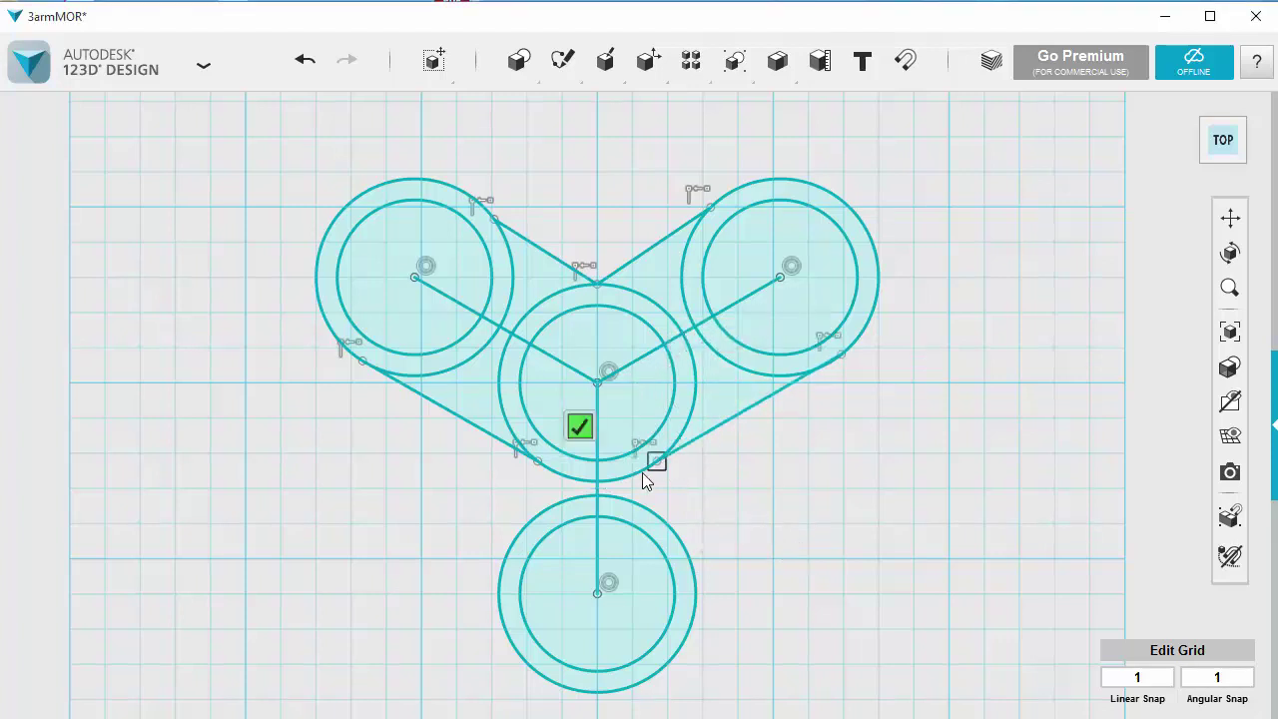
pyautogui.click(498, 596)
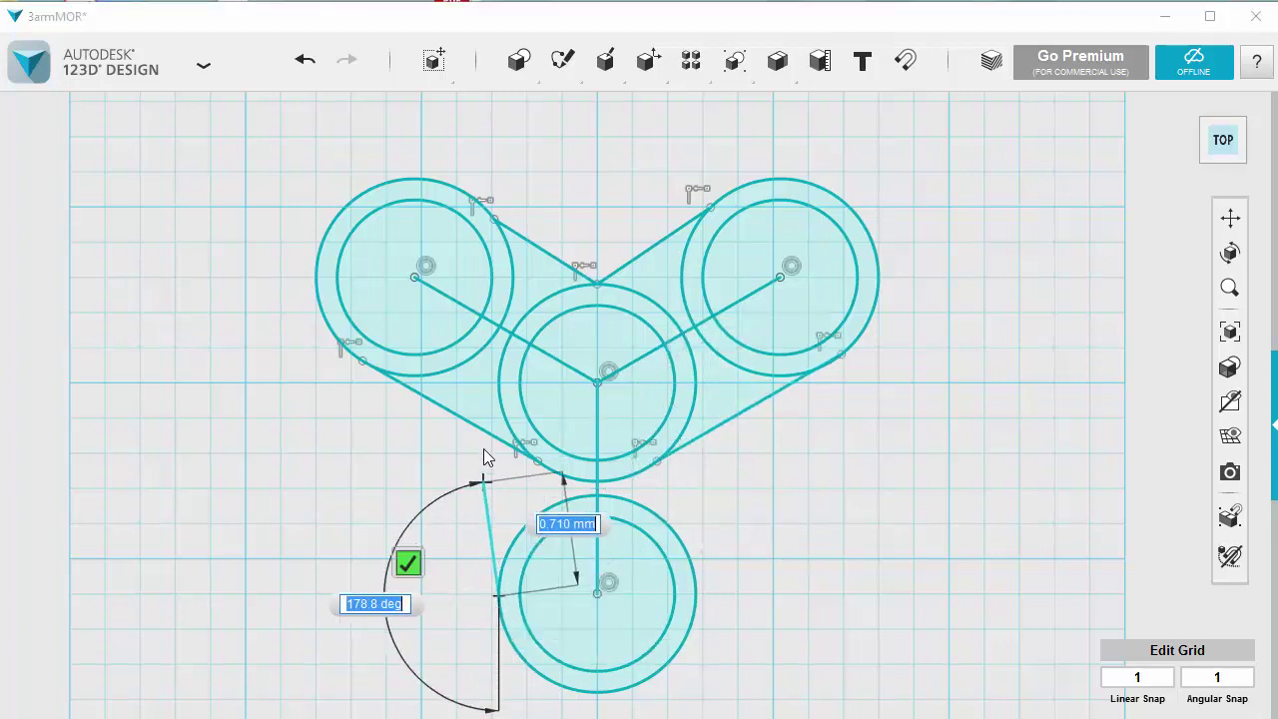
pyautogui.click(500, 386)
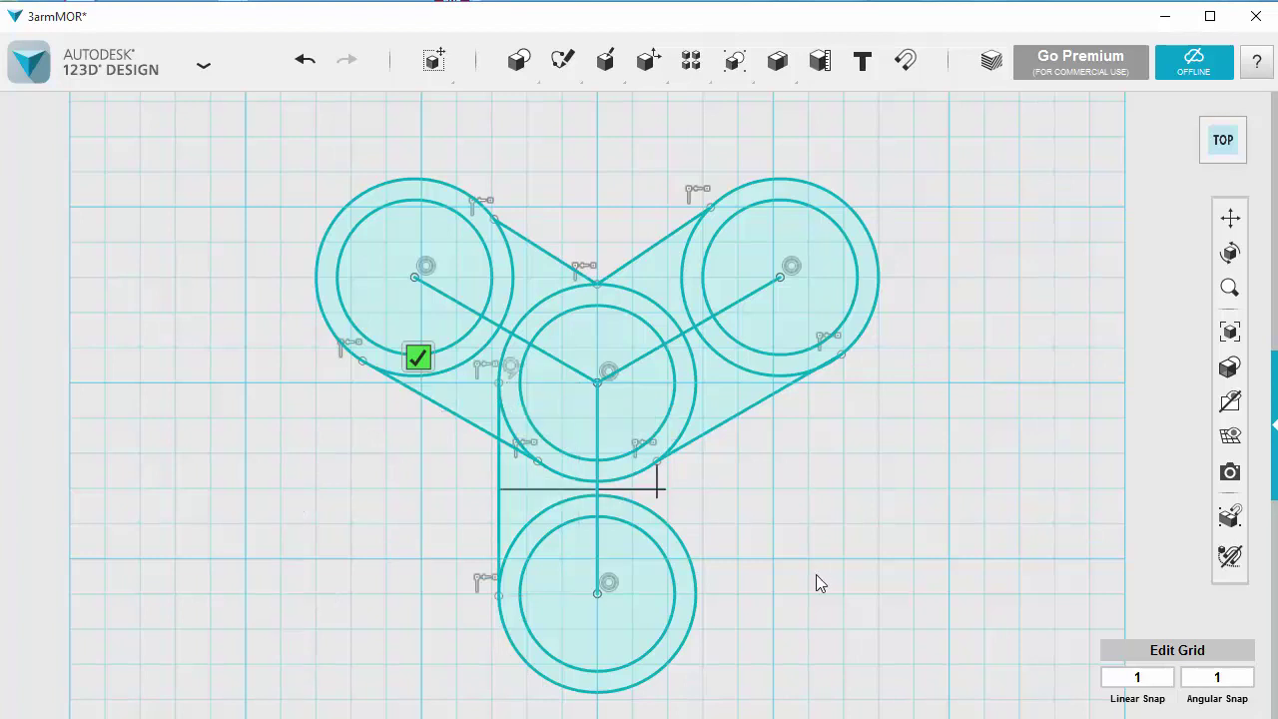
pyautogui.click(694, 381)
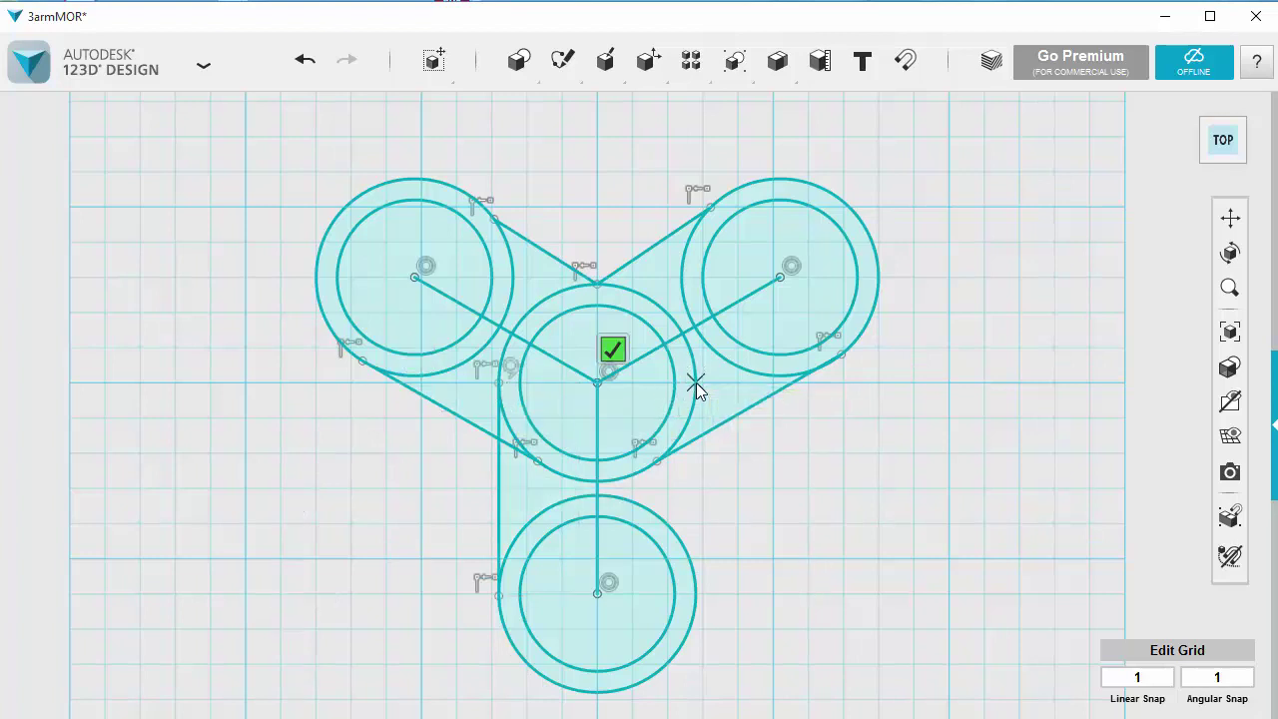
pyautogui.click(698, 593)
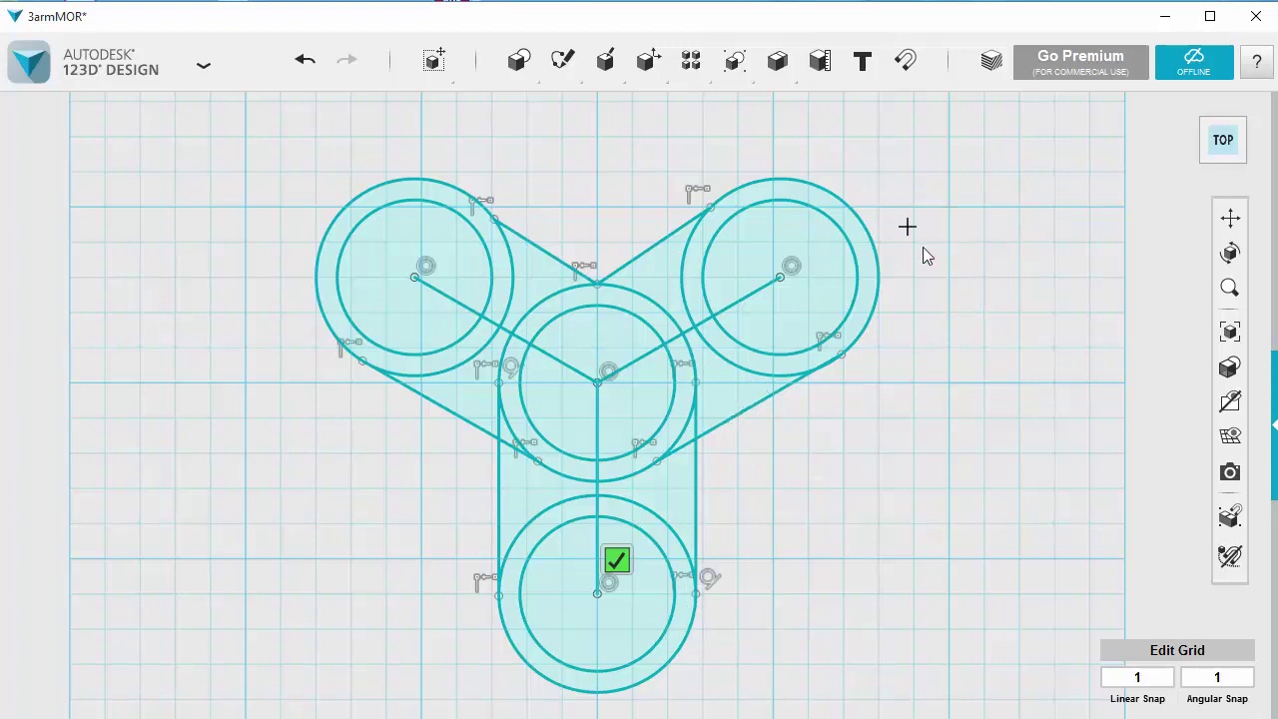
pyautogui.click(616, 561)
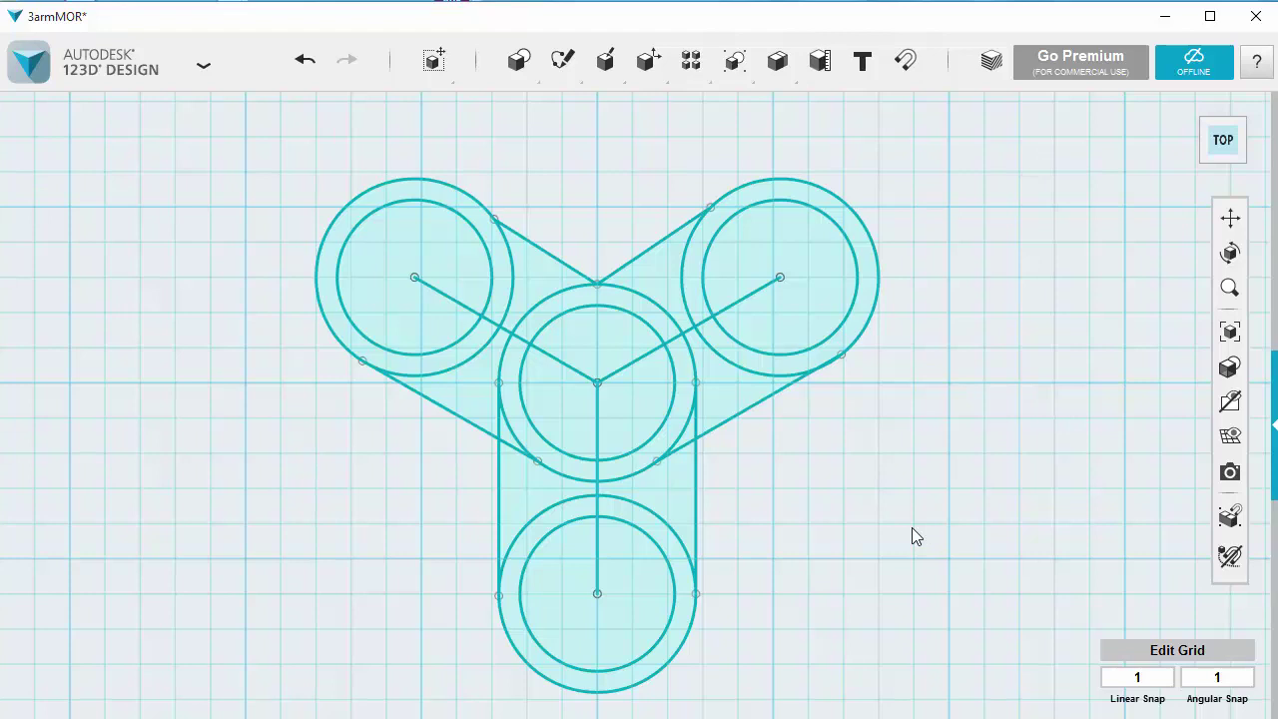
# Step: Trim the radial lines and overlapping arcs between the centre and right rings
pyautogui.scroll(-2, 858, 407)
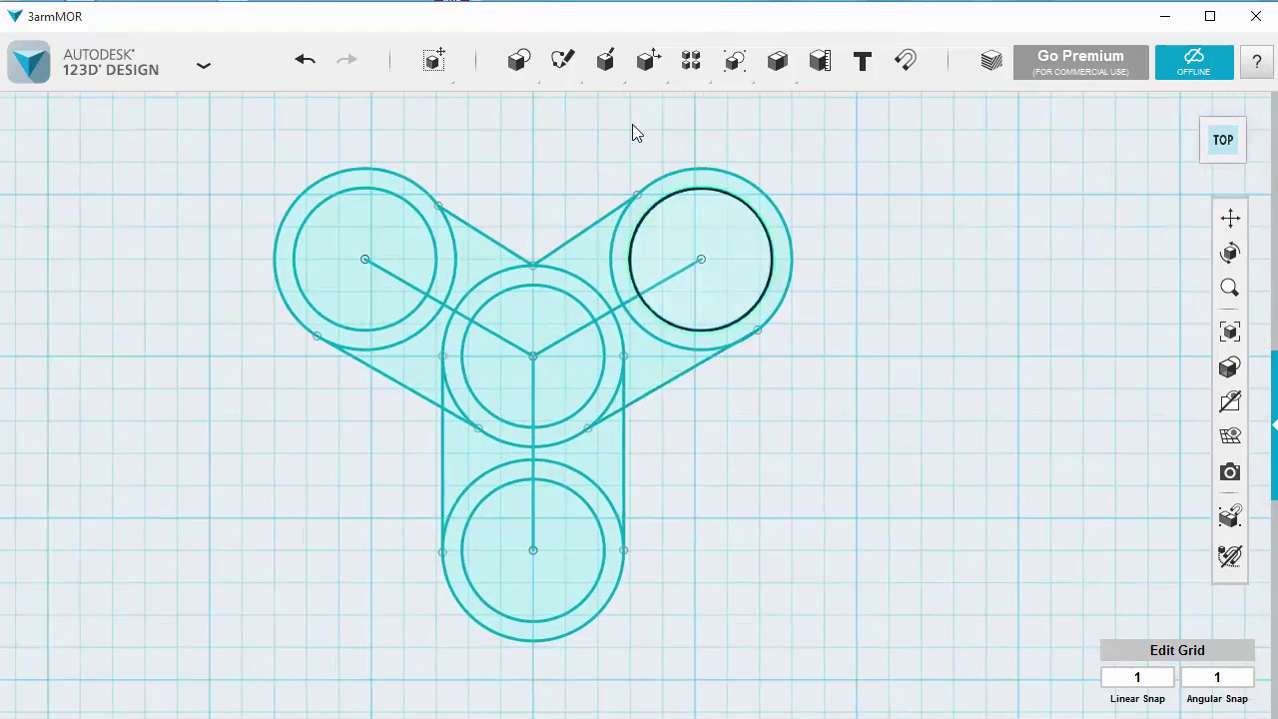
pyautogui.moveTo(564, 65)
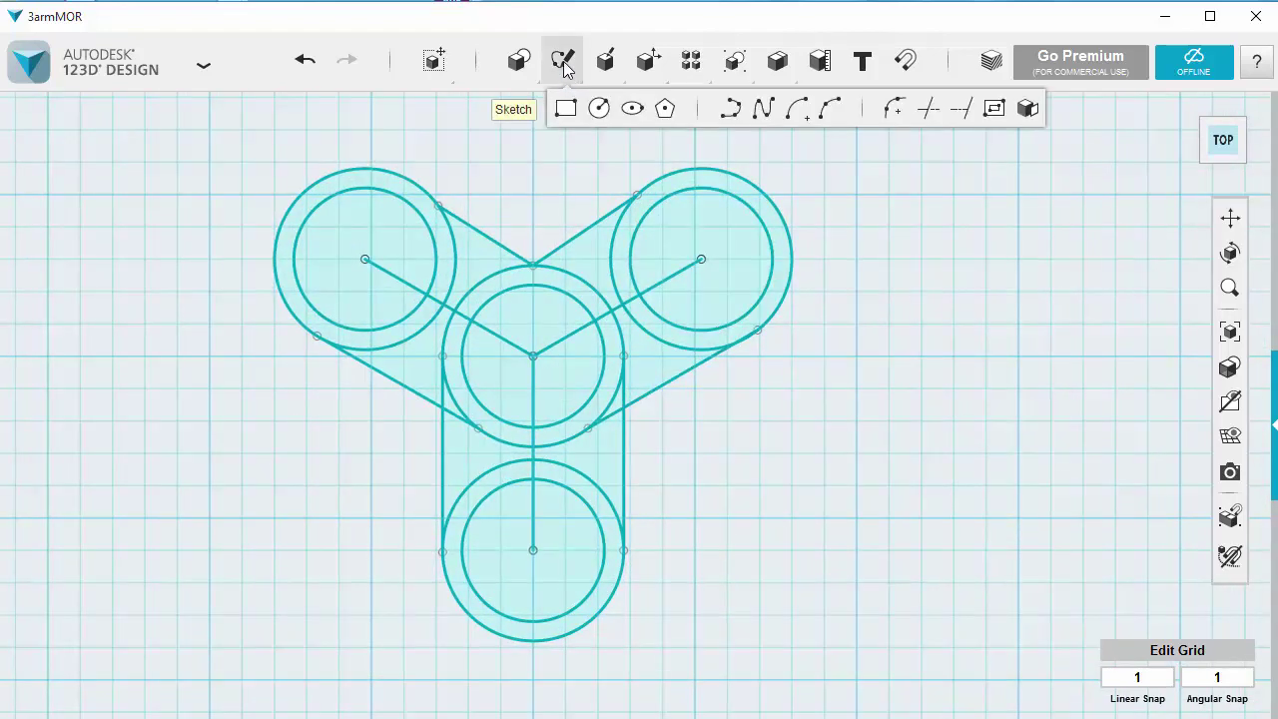
pyautogui.click(928, 113)
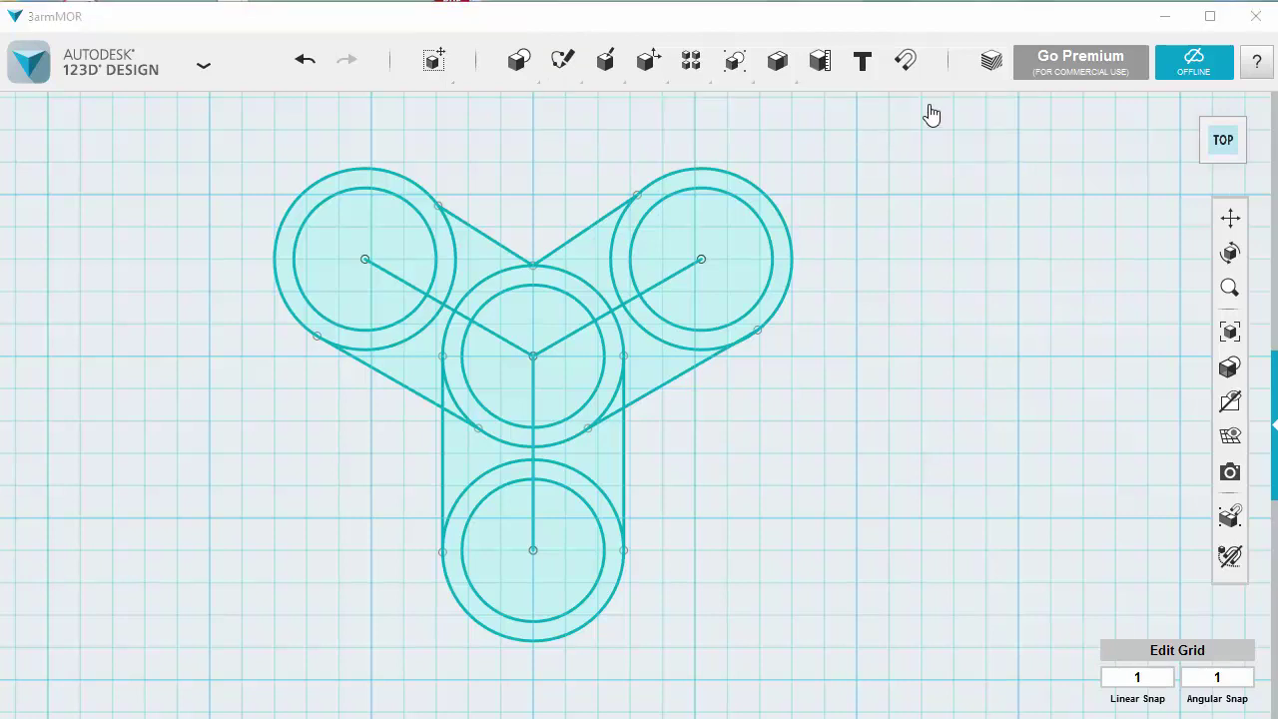
pyautogui.click(768, 196)
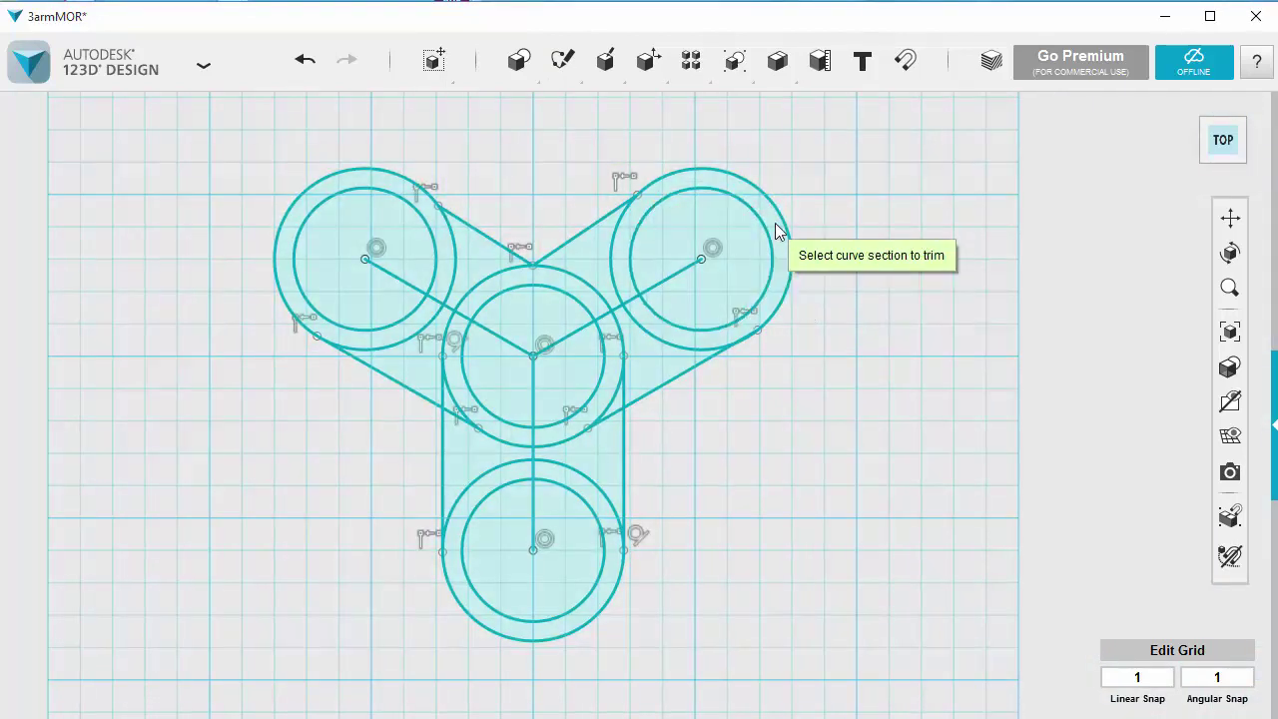
pyautogui.click(580, 331)
pyautogui.click(601, 315)
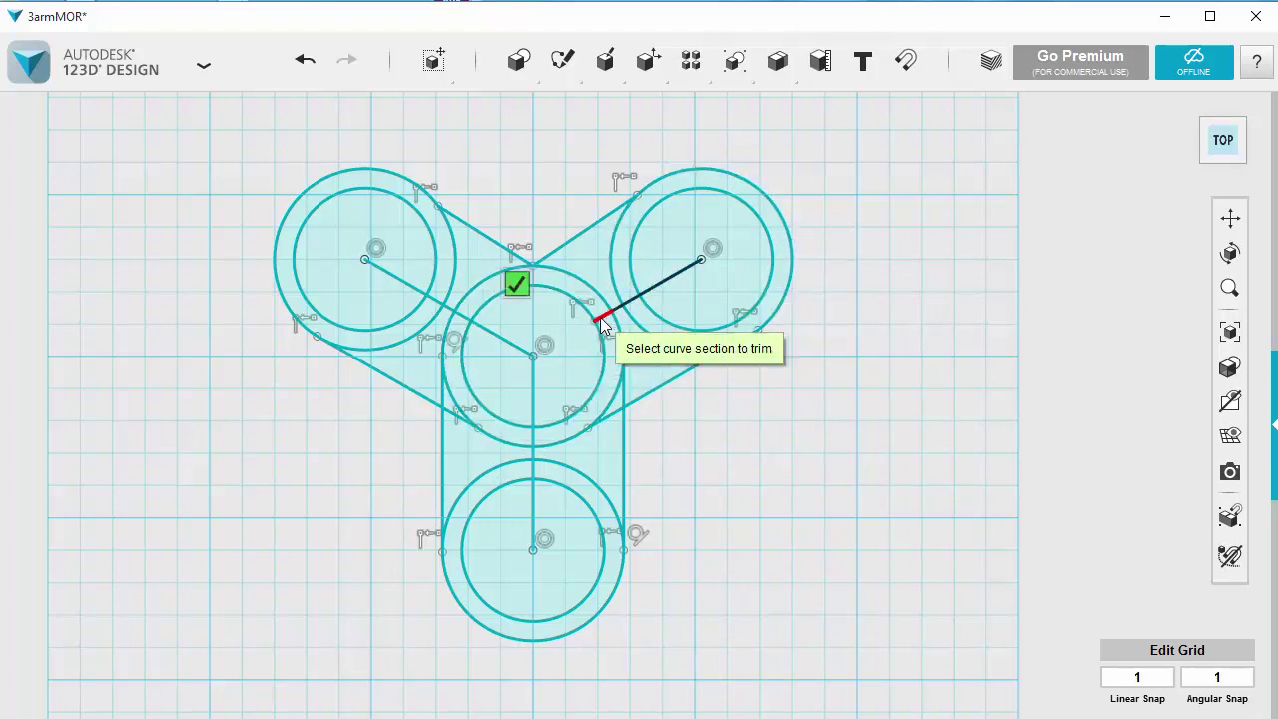
pyautogui.click(600, 296)
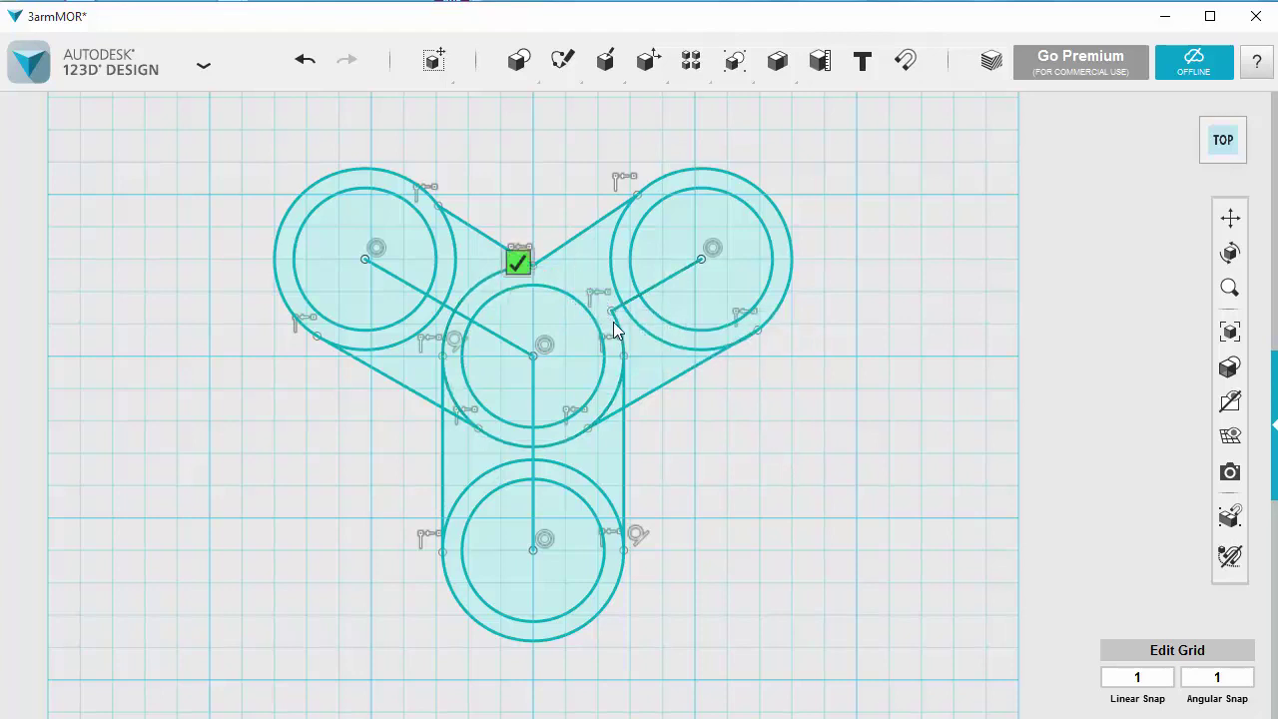
pyautogui.click(618, 320)
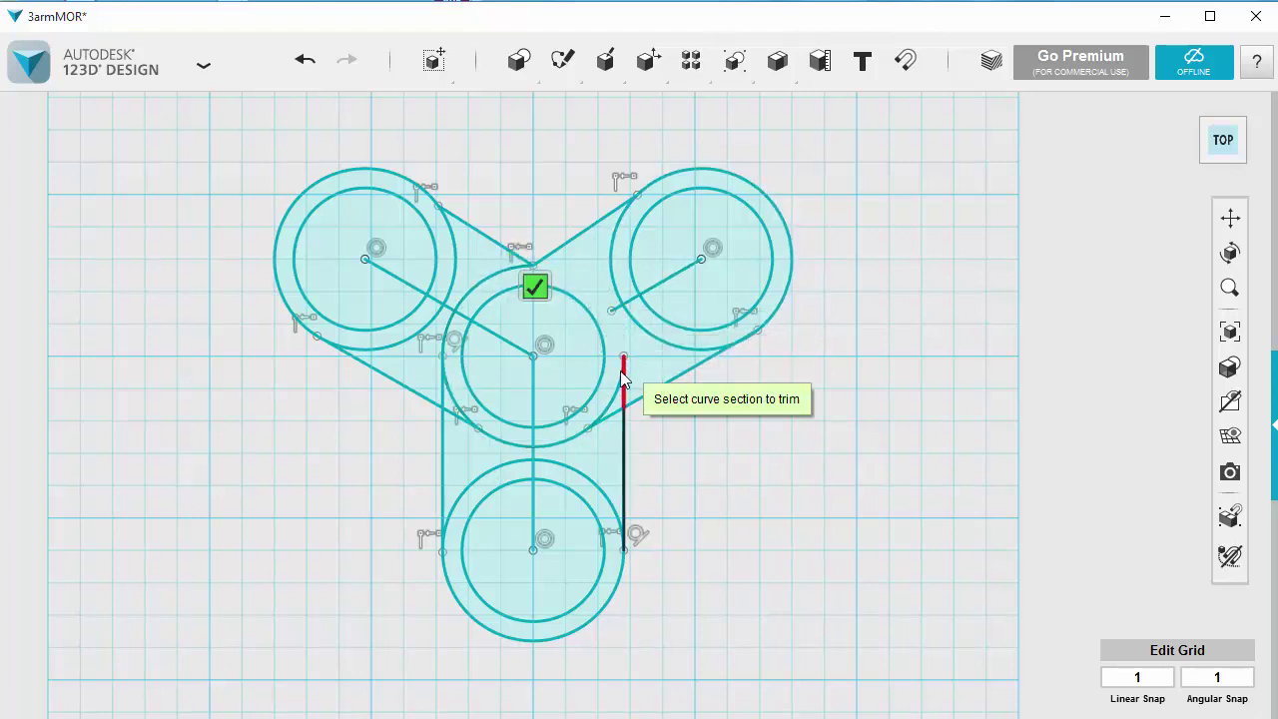
pyautogui.click(621, 379)
pyautogui.click(621, 386)
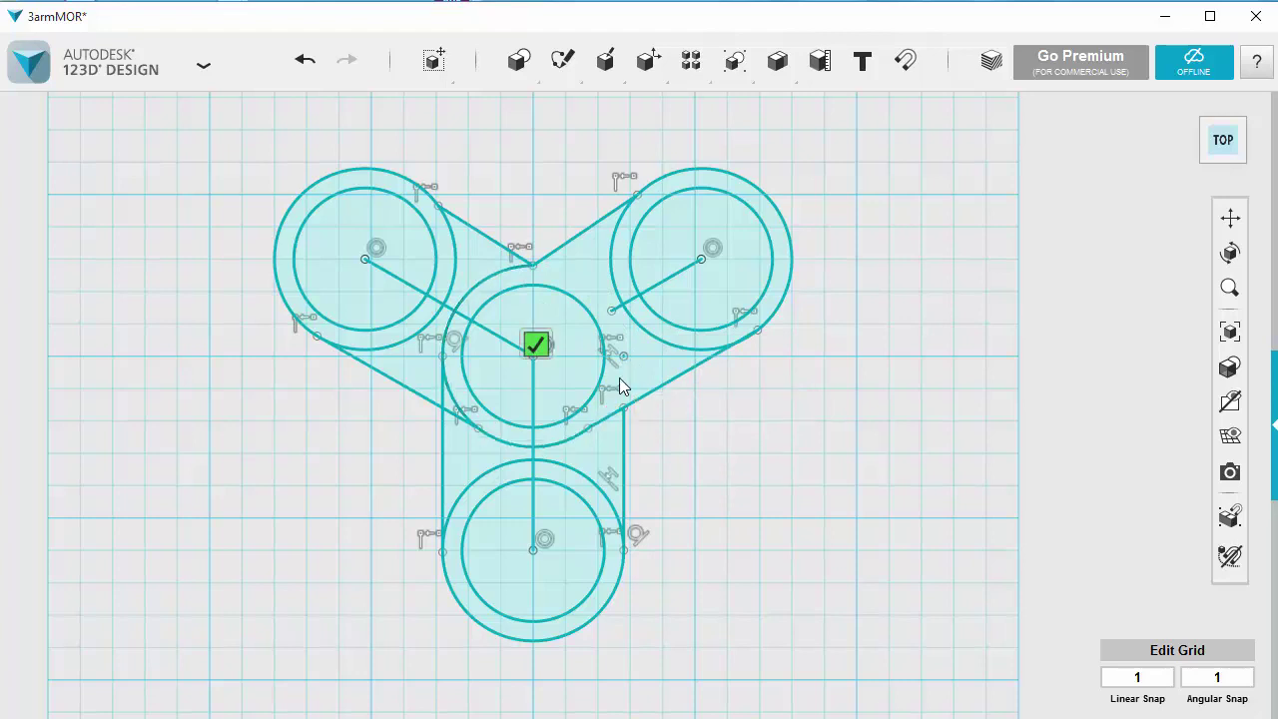
pyautogui.click(613, 310)
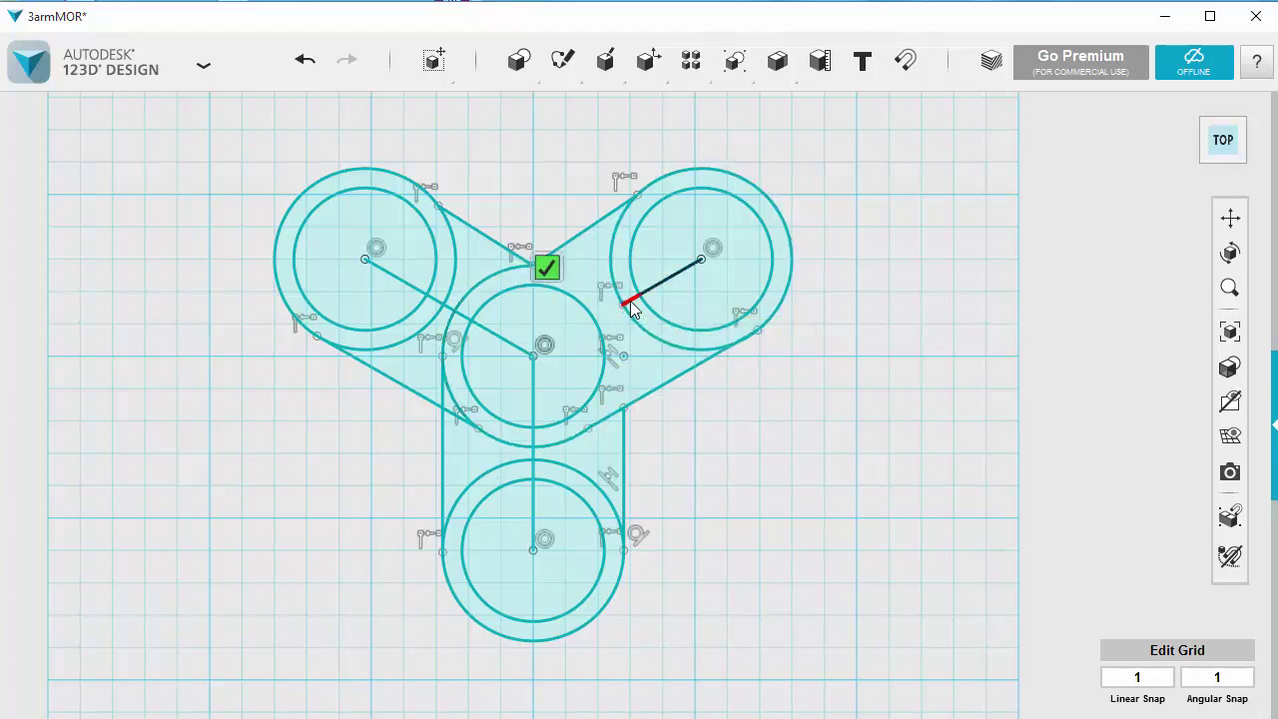
pyautogui.click(628, 302)
pyautogui.click(623, 307)
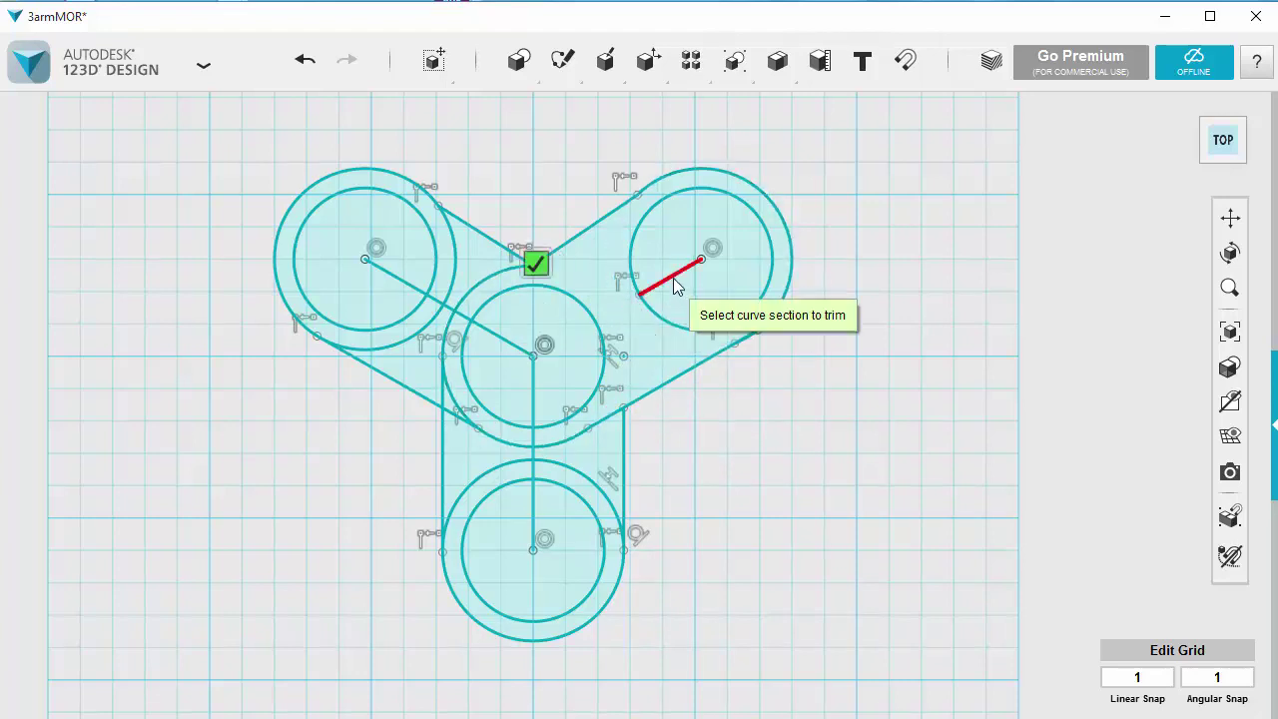
pyautogui.click(673, 278)
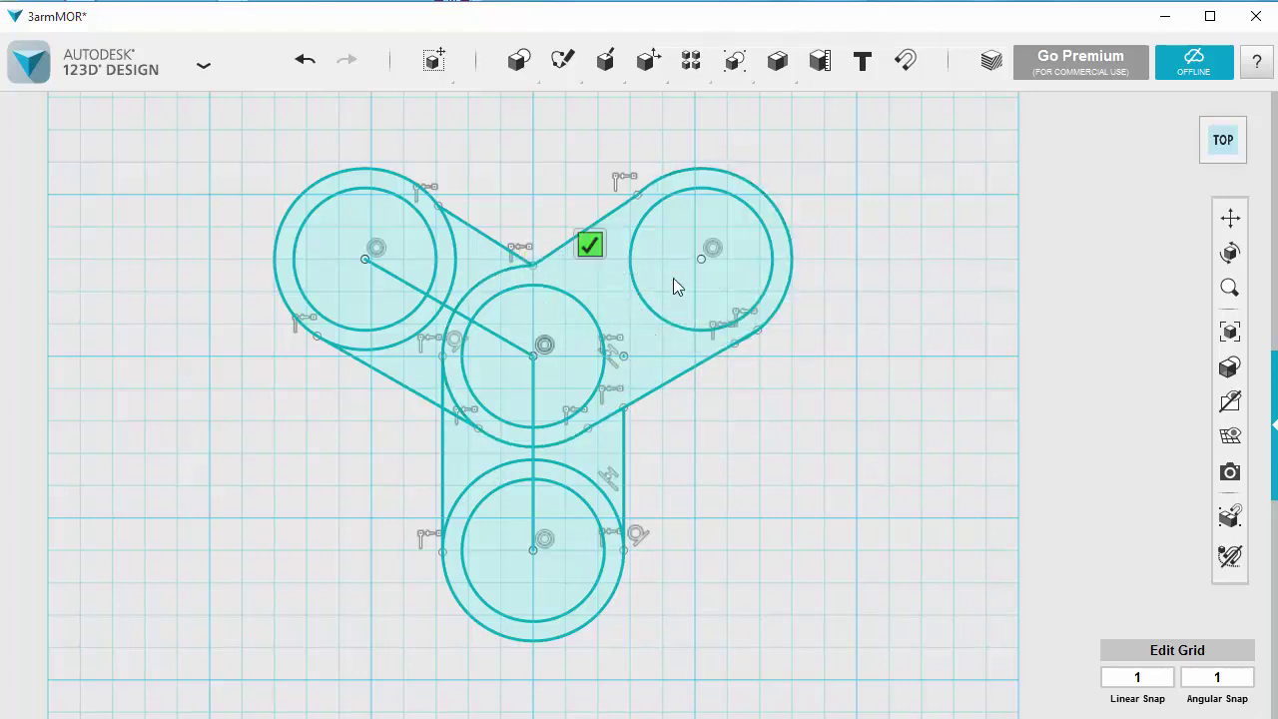
# Step: Trim the diagonal and vertical lines and arcs around the centre and bottom rings
pyautogui.click(511, 341)
pyautogui.click(486, 276)
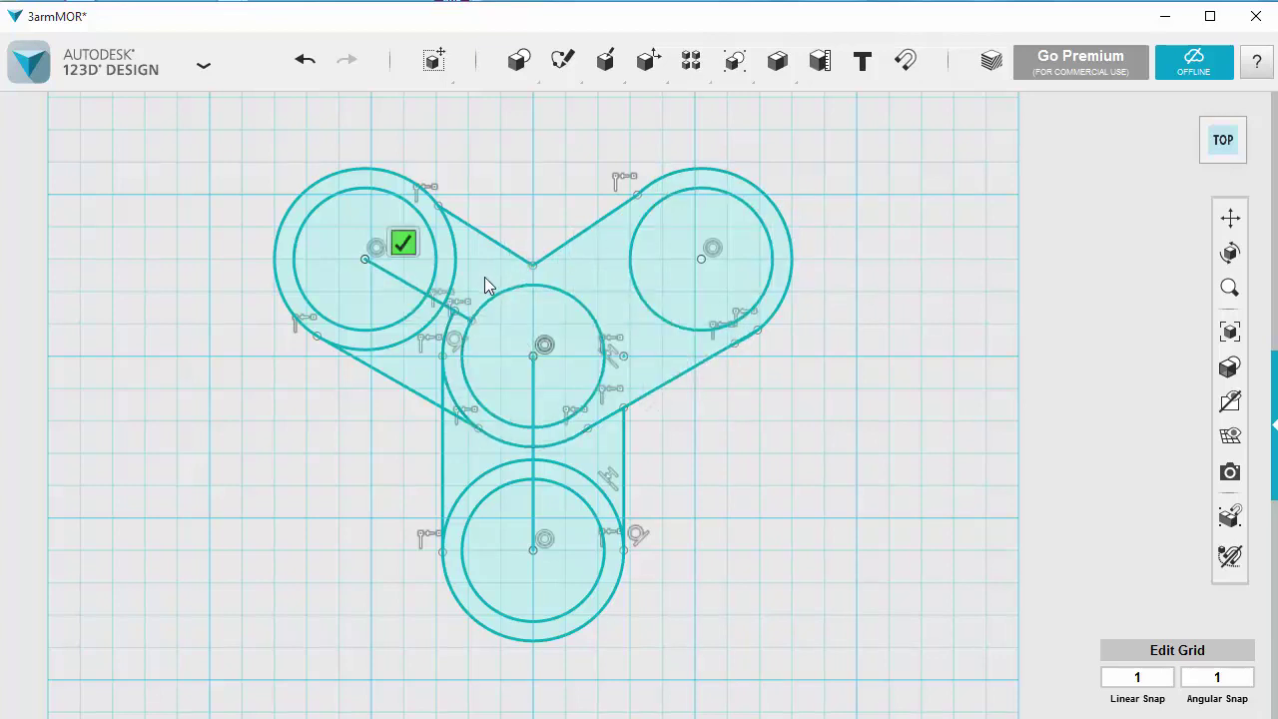
pyautogui.click(450, 327)
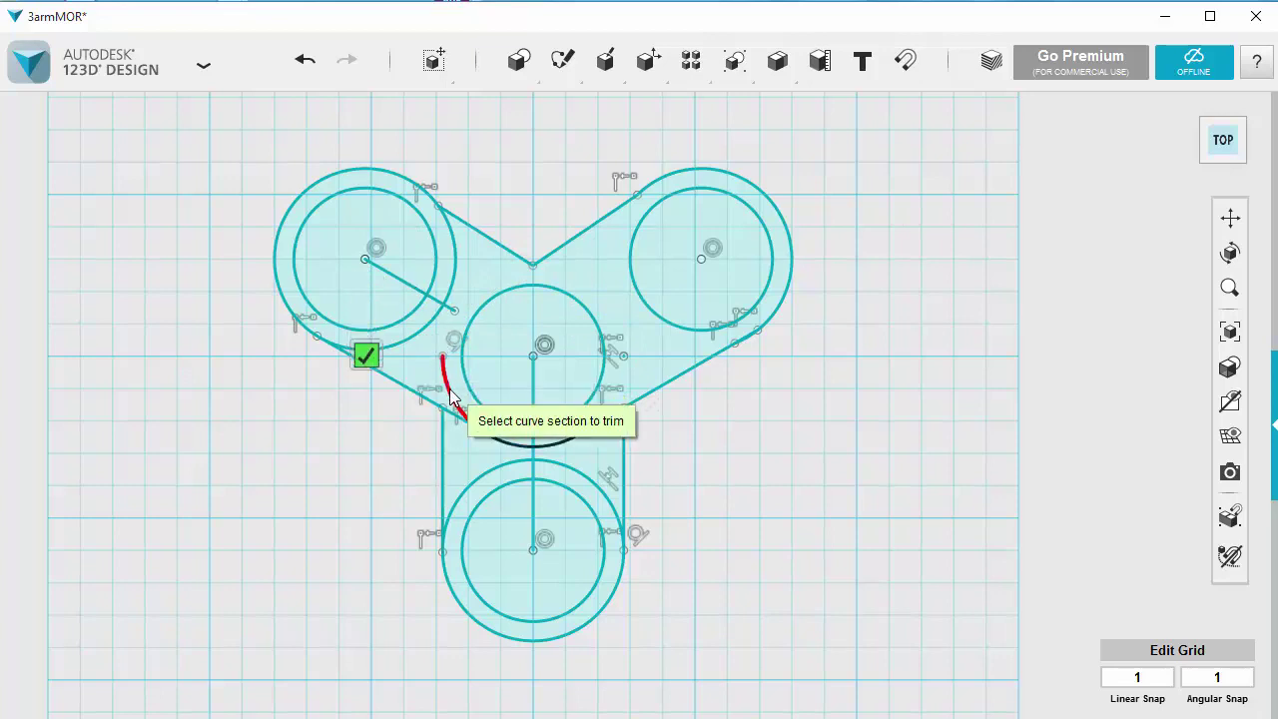
pyautogui.click(454, 399)
pyautogui.click(474, 431)
pyautogui.click(505, 442)
pyautogui.click(562, 444)
pyautogui.click(536, 402)
pyautogui.click(533, 454)
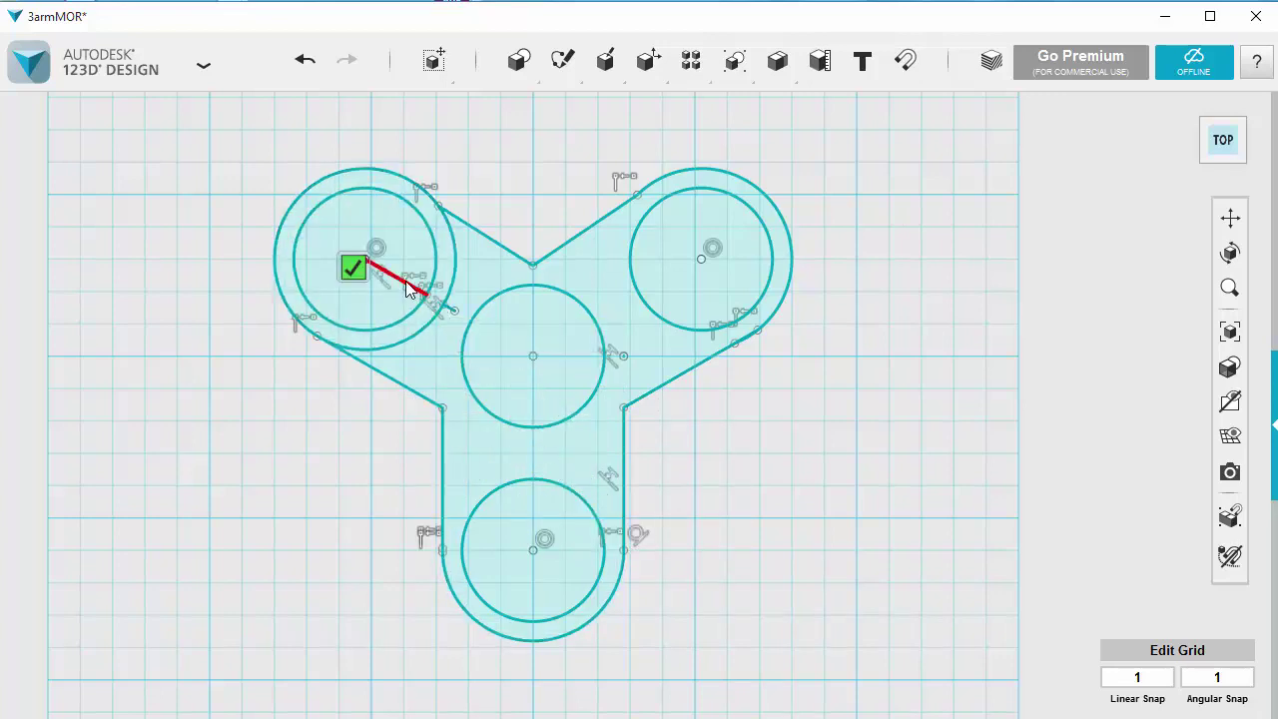
# Step: Trim the leftover line and arcs at the upper-left ring to close the outline
pyautogui.click(432, 297)
pyautogui.click(450, 287)
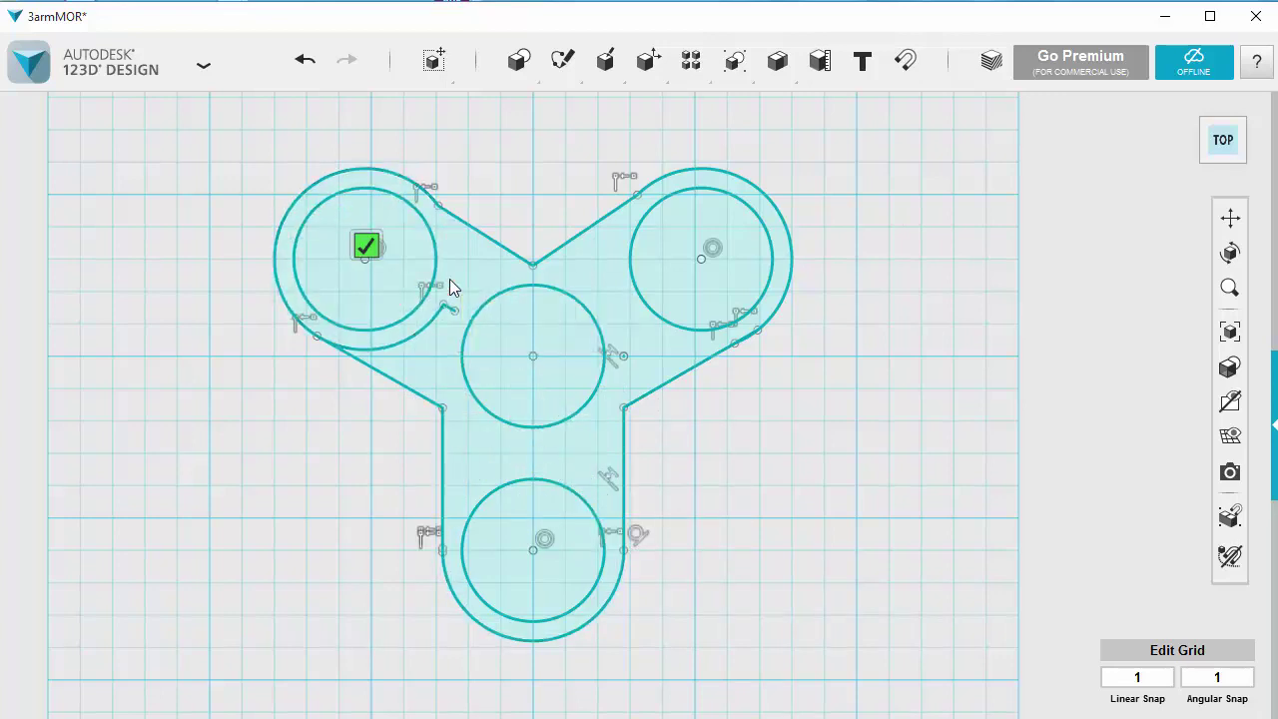
pyautogui.click(439, 306)
pyautogui.click(446, 304)
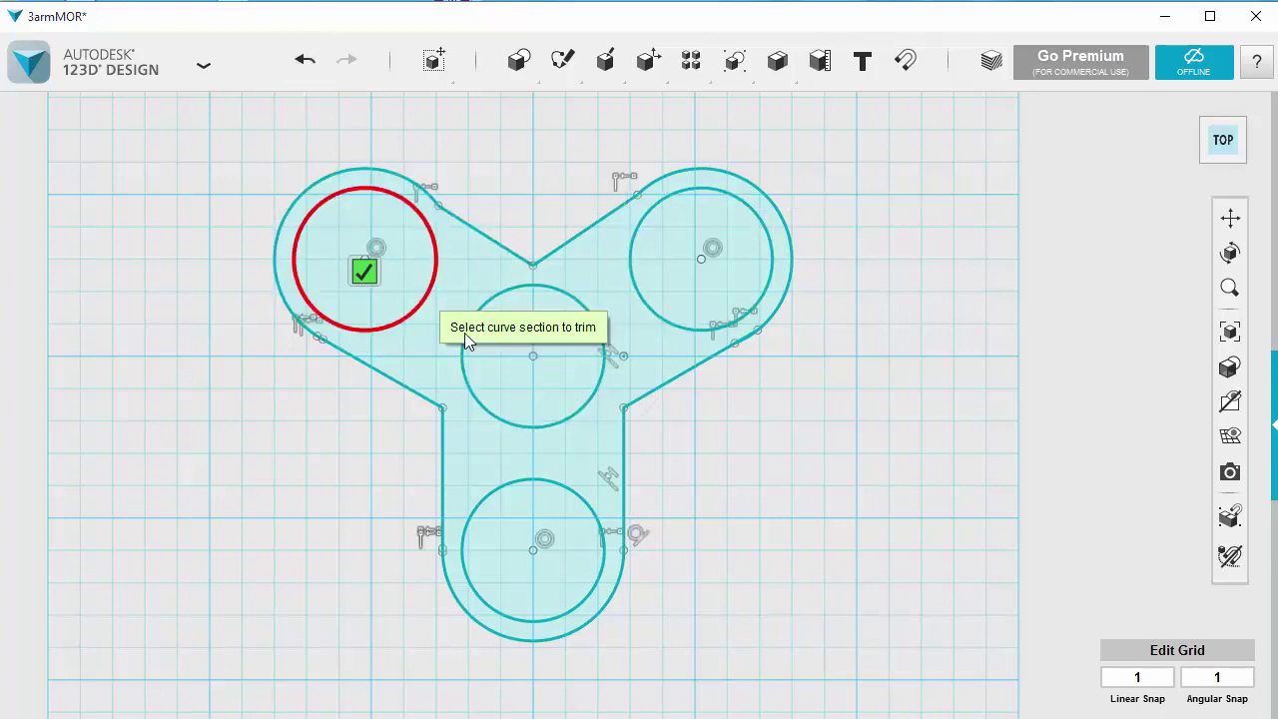
pyautogui.click(364, 272)
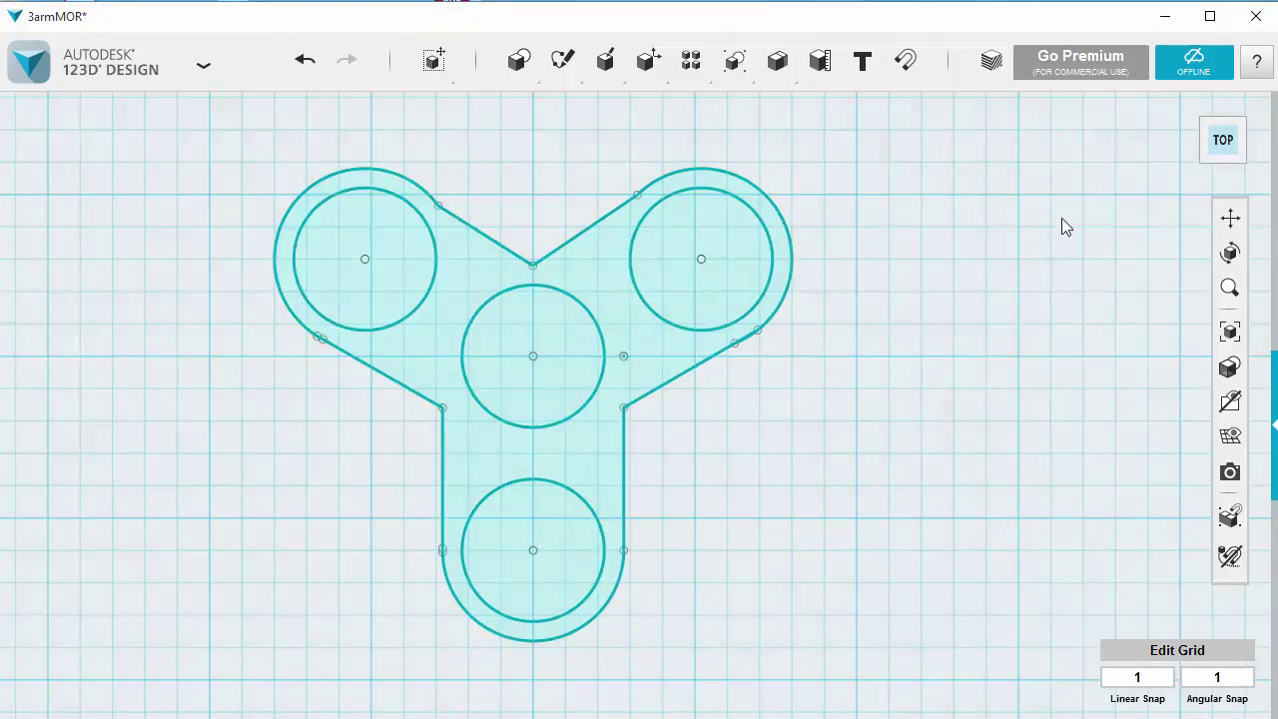
# Step: Extrude the spinner profile 7 mm into a solid from the home view
pyautogui.click(1188, 108)
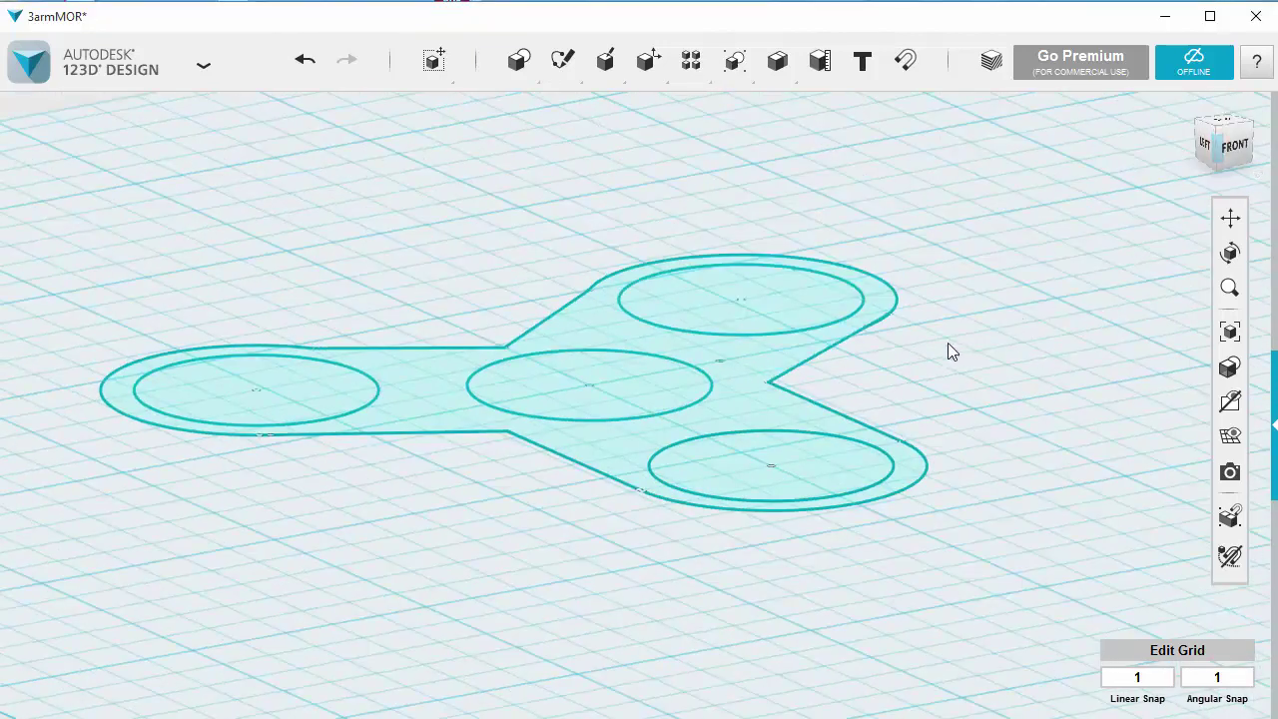
pyautogui.click(746, 372)
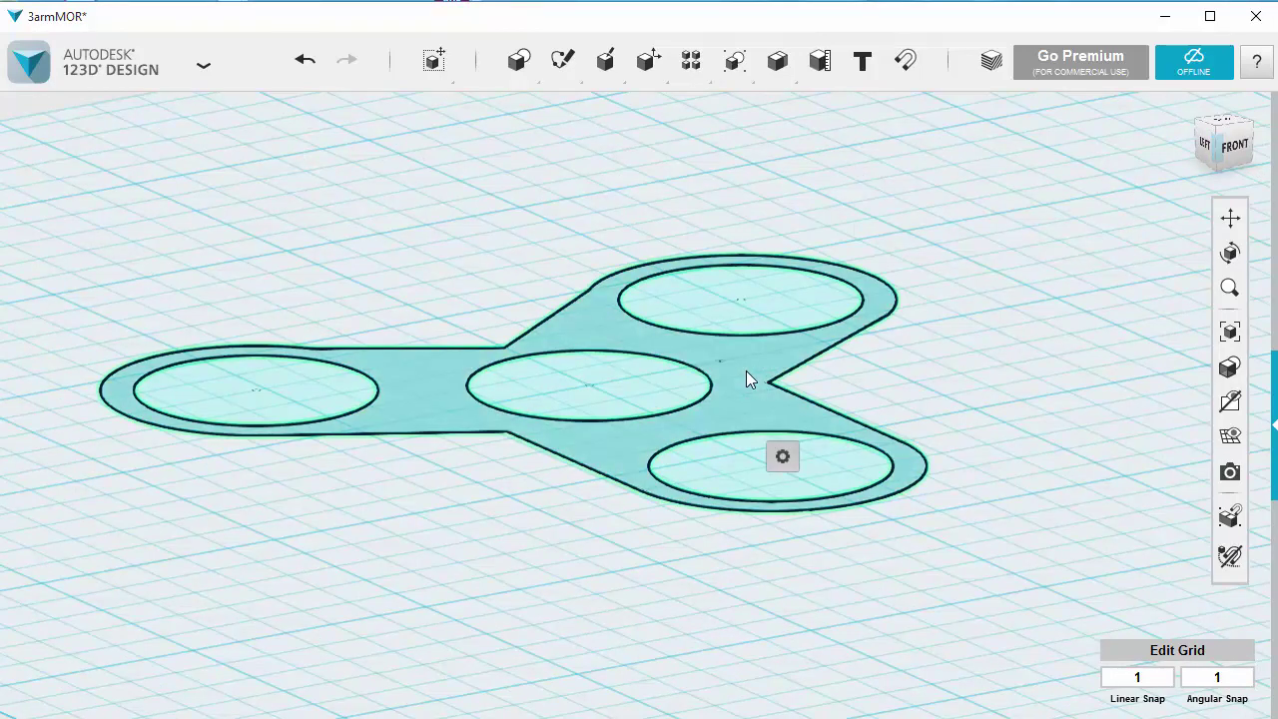
pyautogui.moveTo(783, 455)
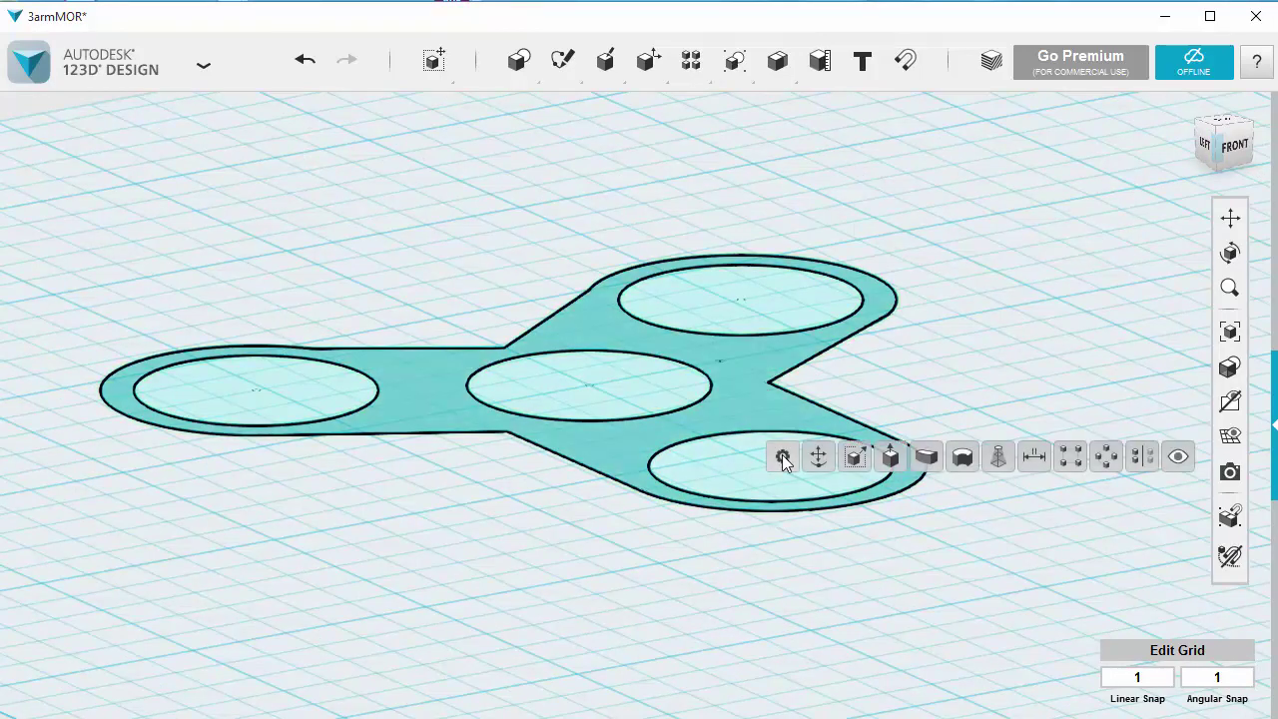
pyautogui.click(893, 453)
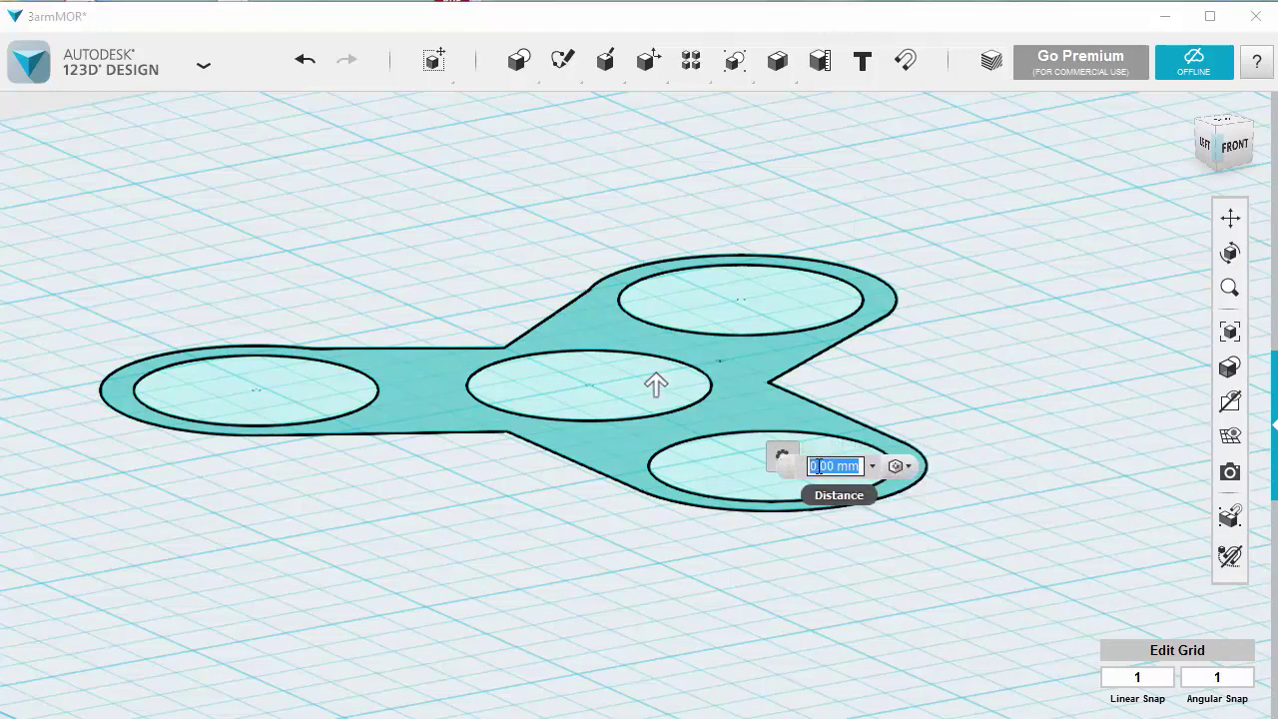
pyautogui.click(811, 466)
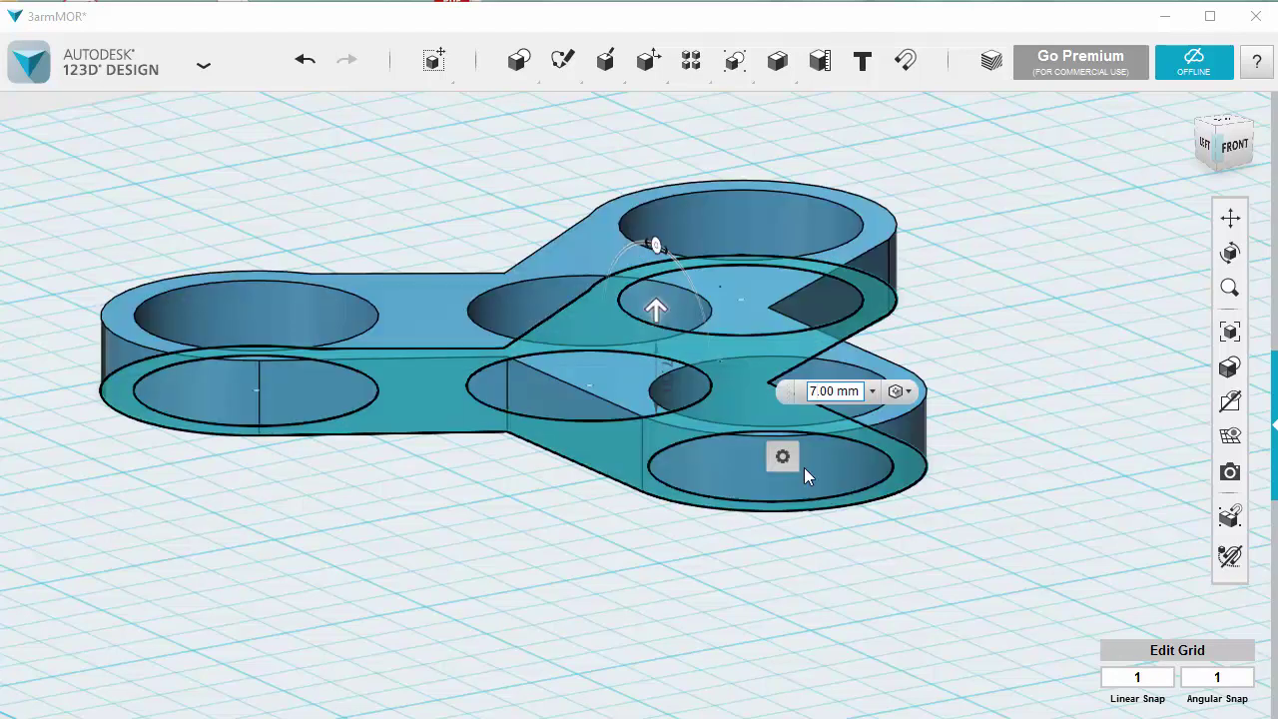
pyautogui.press('Return')
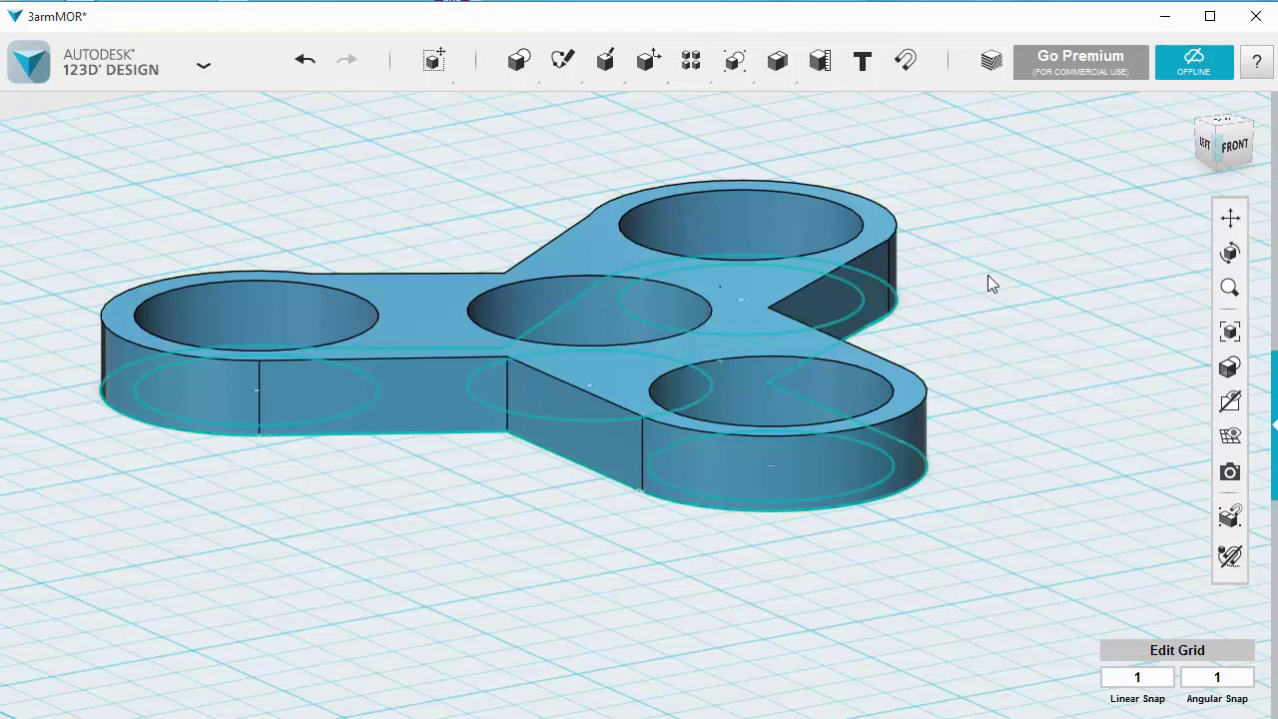
# Step: Hide all sketches and orbit to inspect the solid spinner body
pyautogui.moveTo(1232, 401)
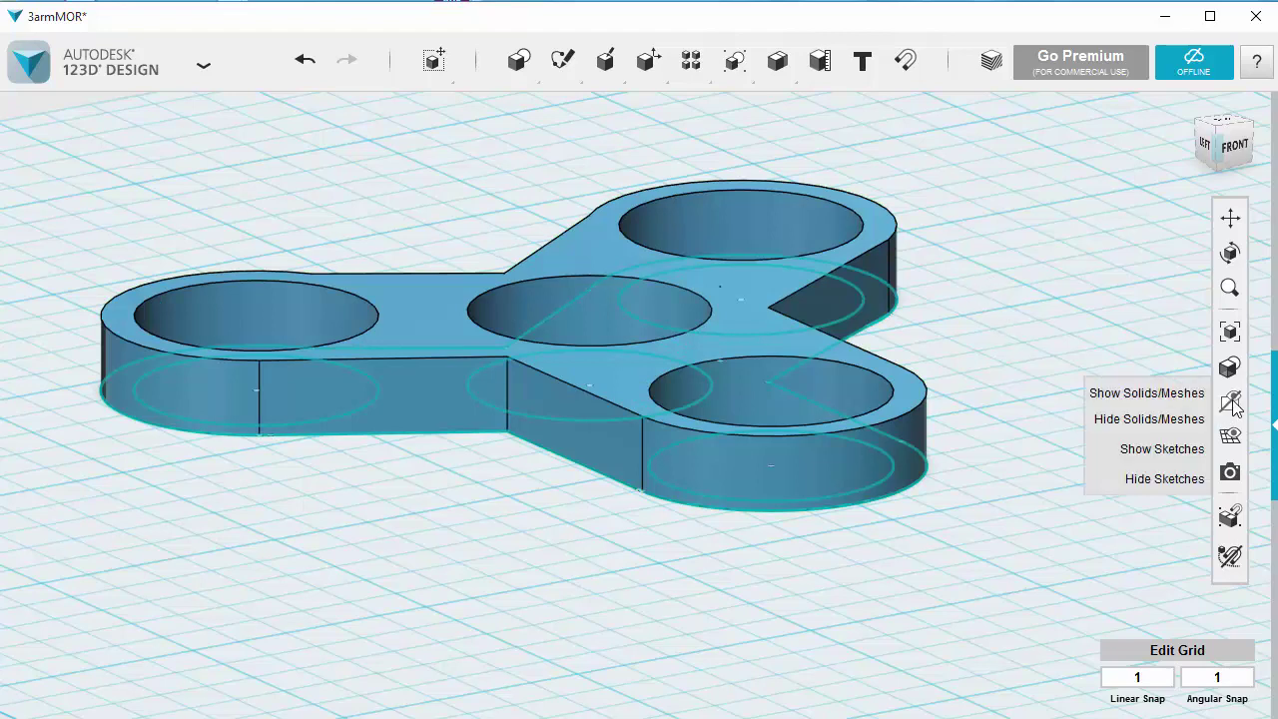
pyautogui.click(1164, 479)
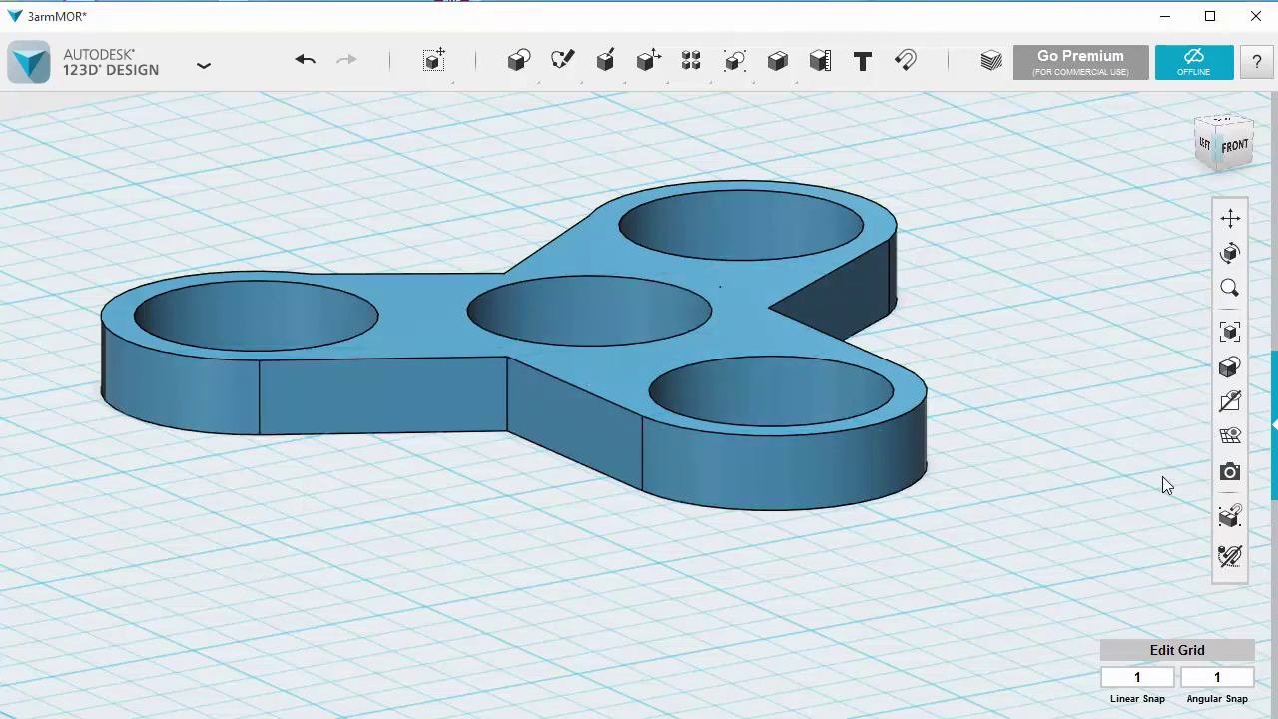
pyautogui.moveTo(1063, 286); pyautogui.dragTo(1033, 293, button='right')
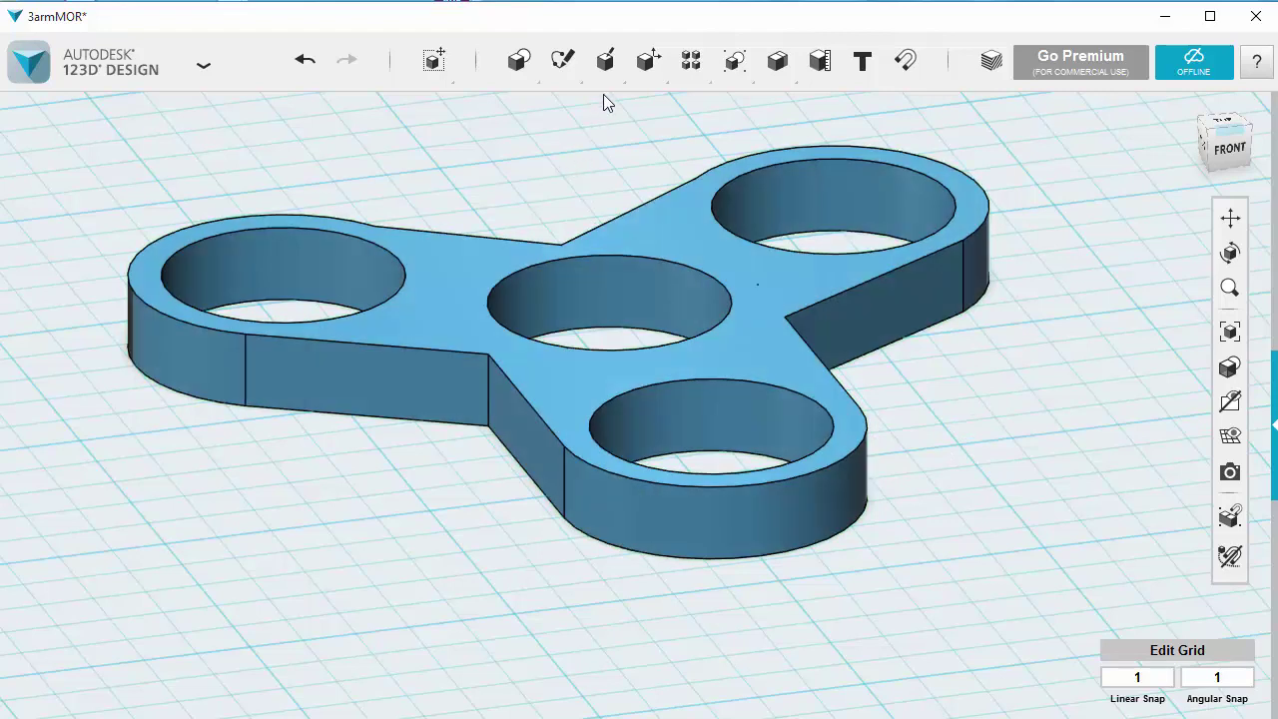
# Step: Start a fillet and select the left arm's and left lobe's top outer edges
pyautogui.moveTo(544, 74)
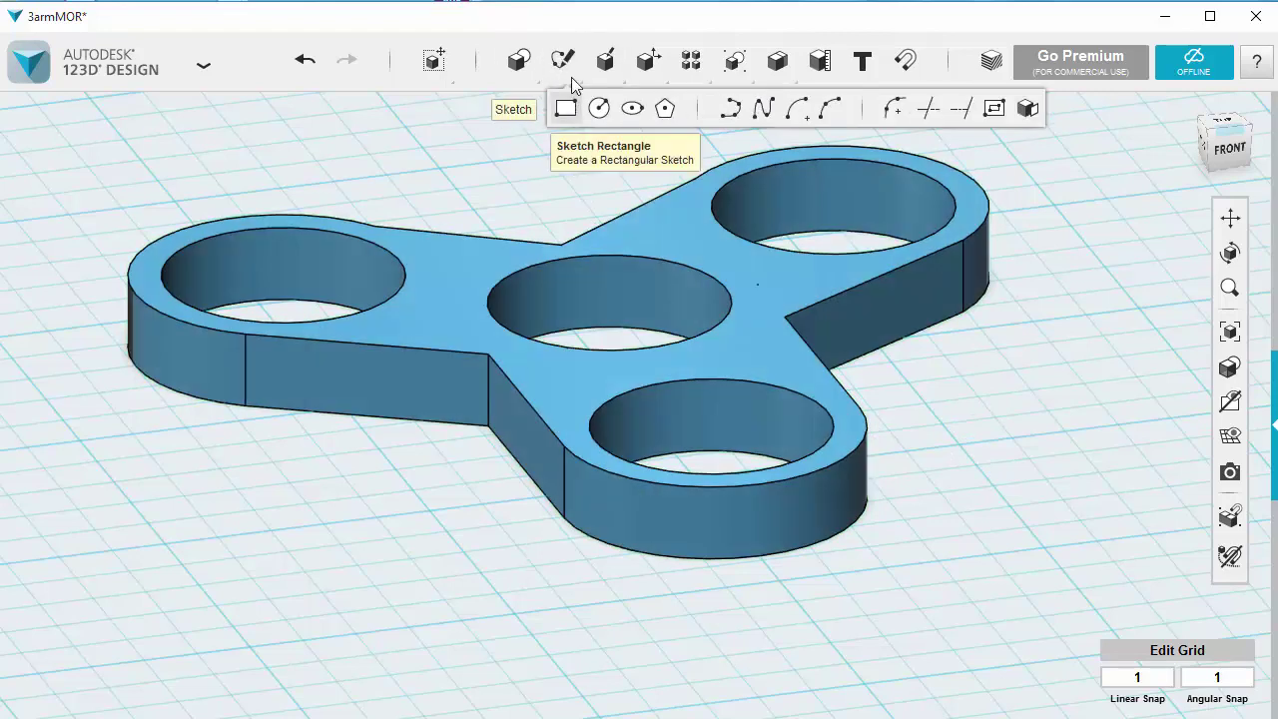
pyautogui.moveTo(608, 72)
pyautogui.moveTo(648, 64)
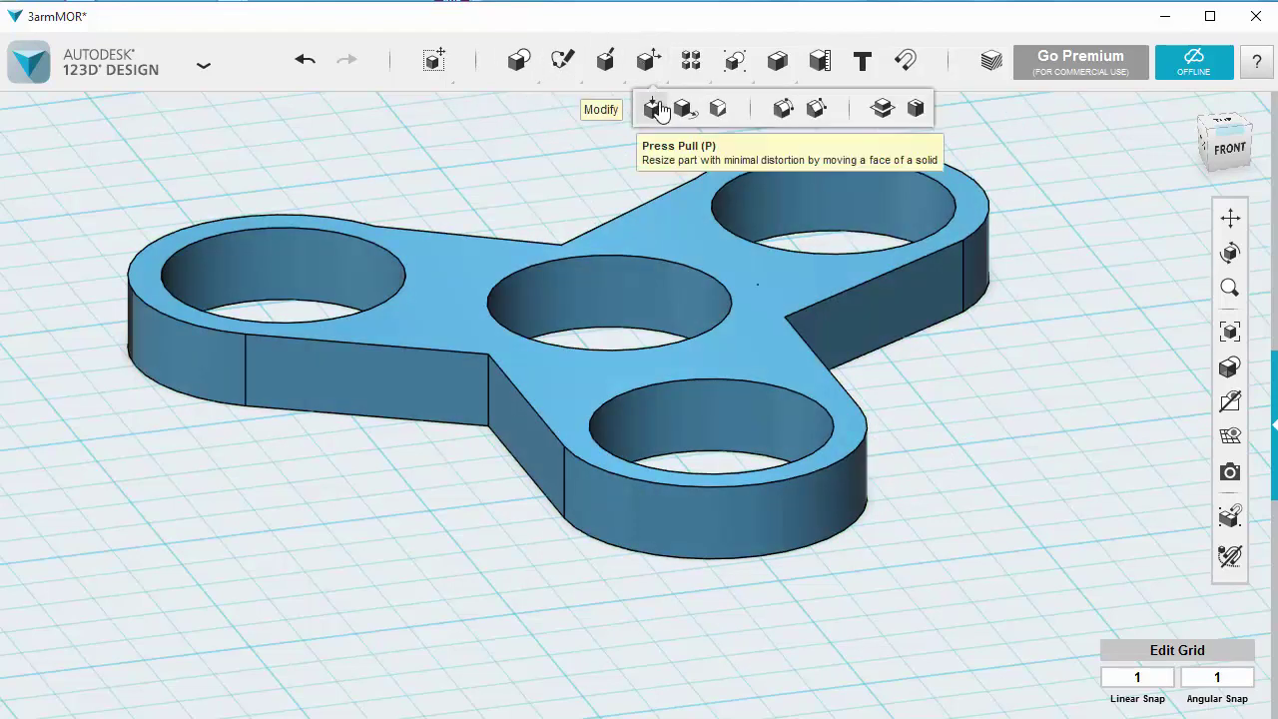
pyautogui.click(786, 111)
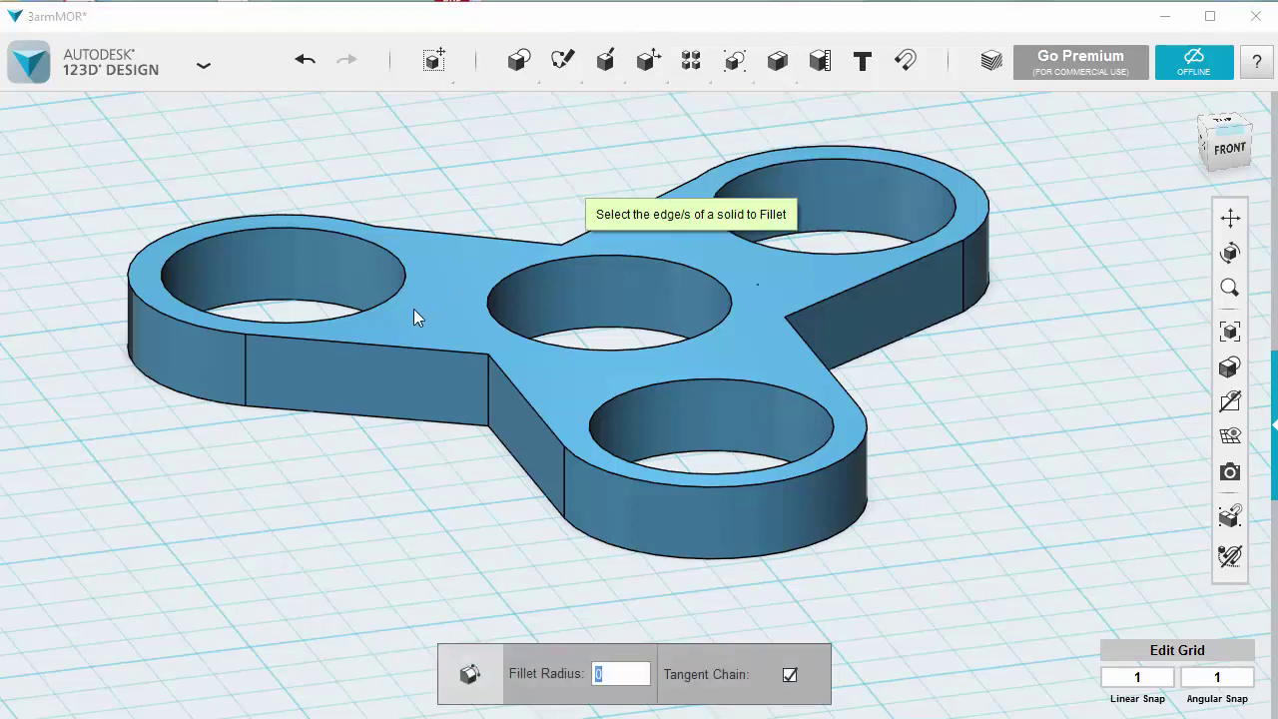
pyautogui.click(373, 343)
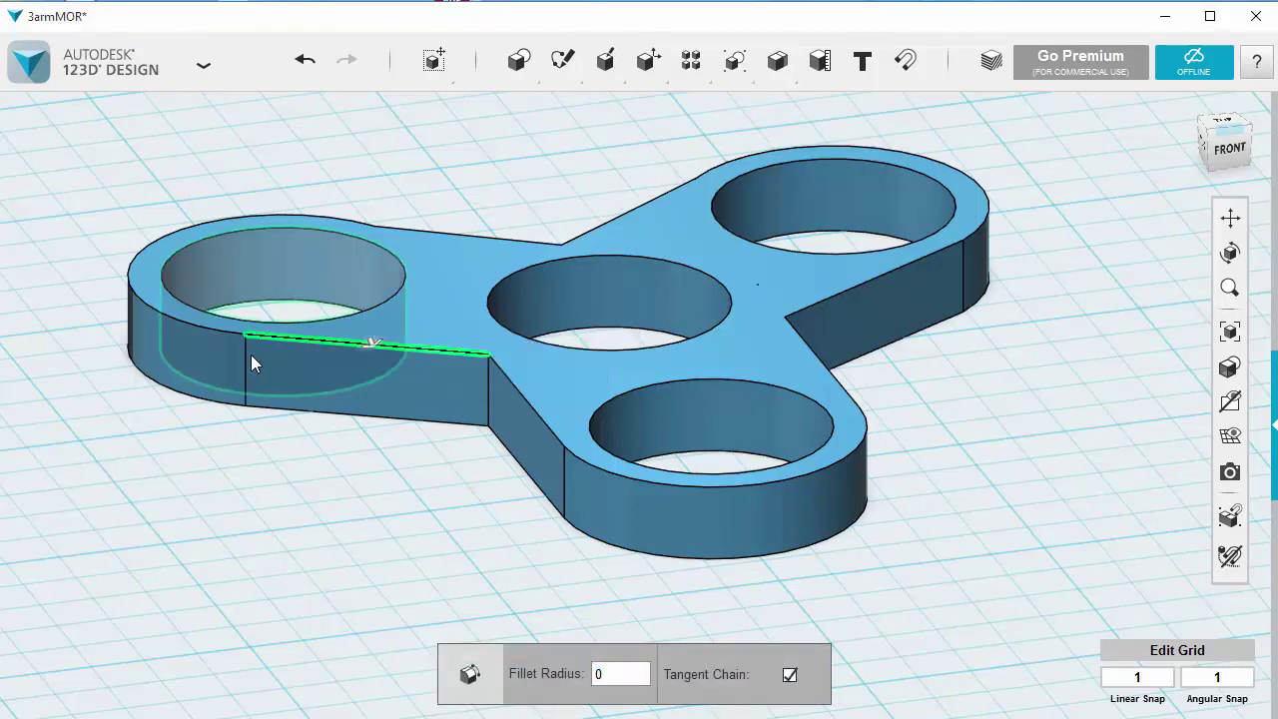
pyautogui.click(194, 320)
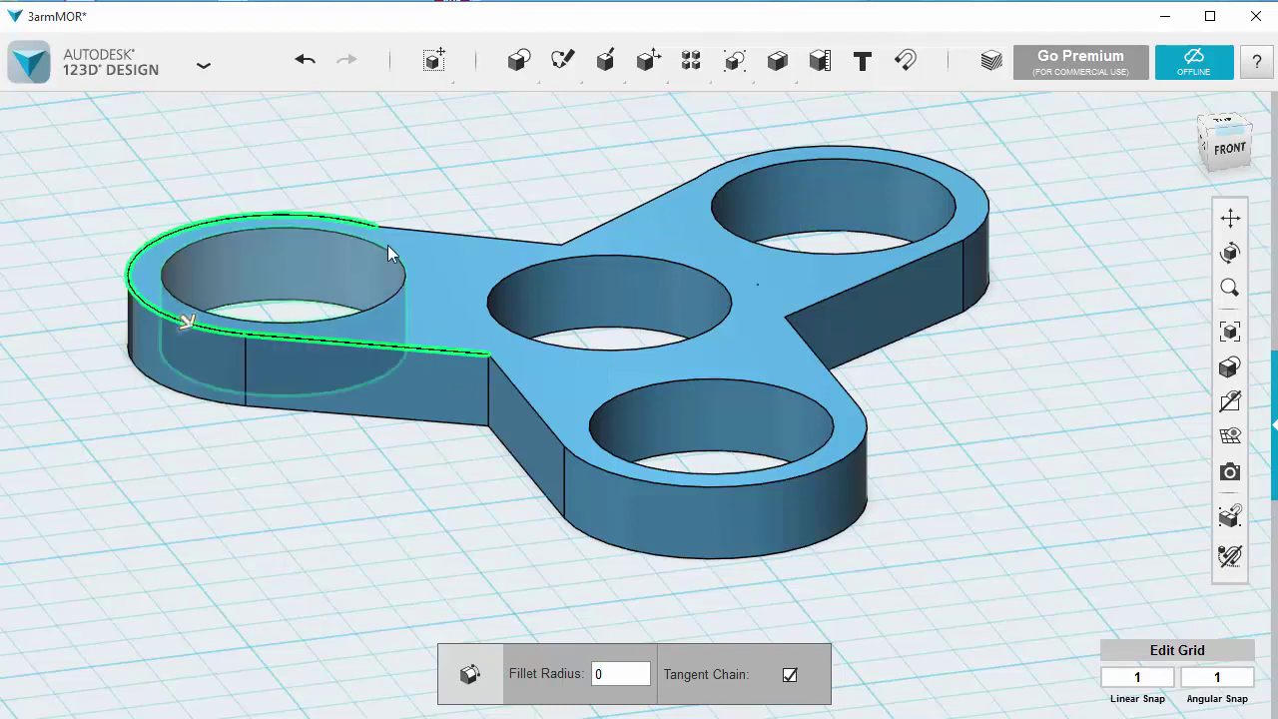
pyautogui.click(460, 232)
pyautogui.click(647, 196)
# Step: Add the upper-right lobe and inner diagonal top edges and apply a 2 mm radius
pyautogui.click(737, 156)
pyautogui.click(898, 262)
pyautogui.click(817, 353)
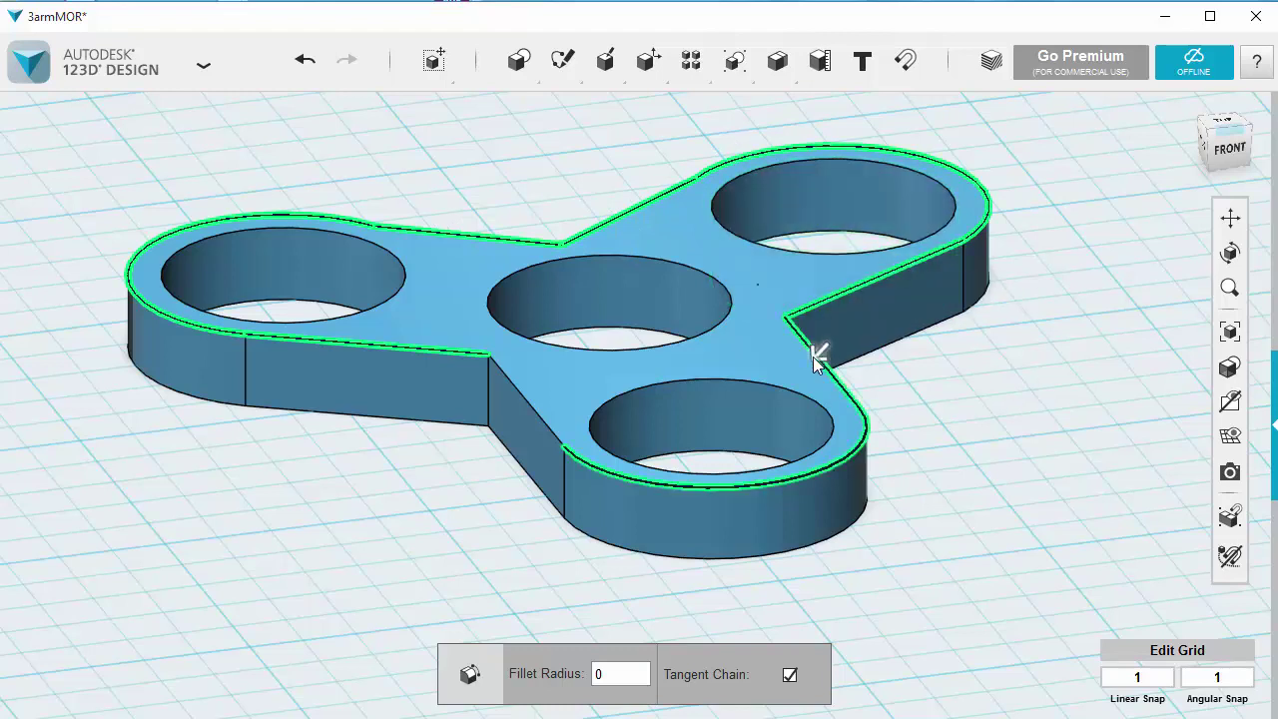
pyautogui.click(530, 405)
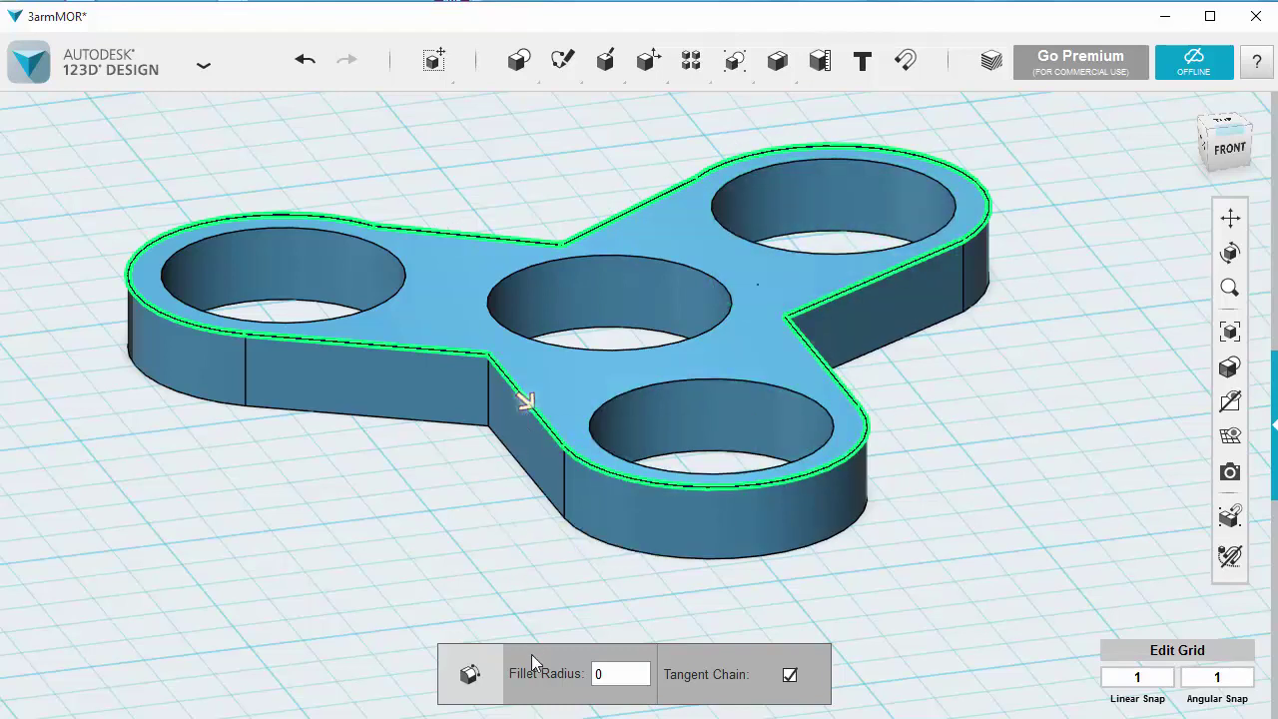
pyautogui.moveTo(603, 672); pyautogui.dragTo(588, 674)
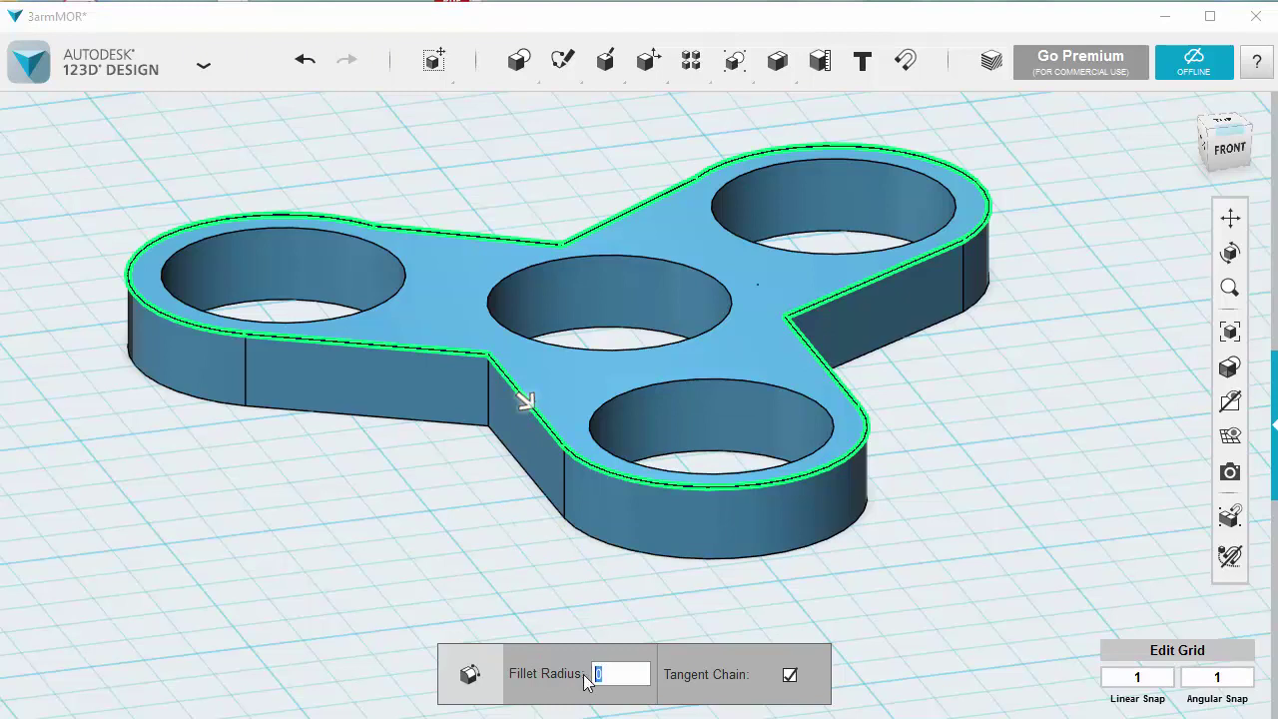
pyautogui.write('2')
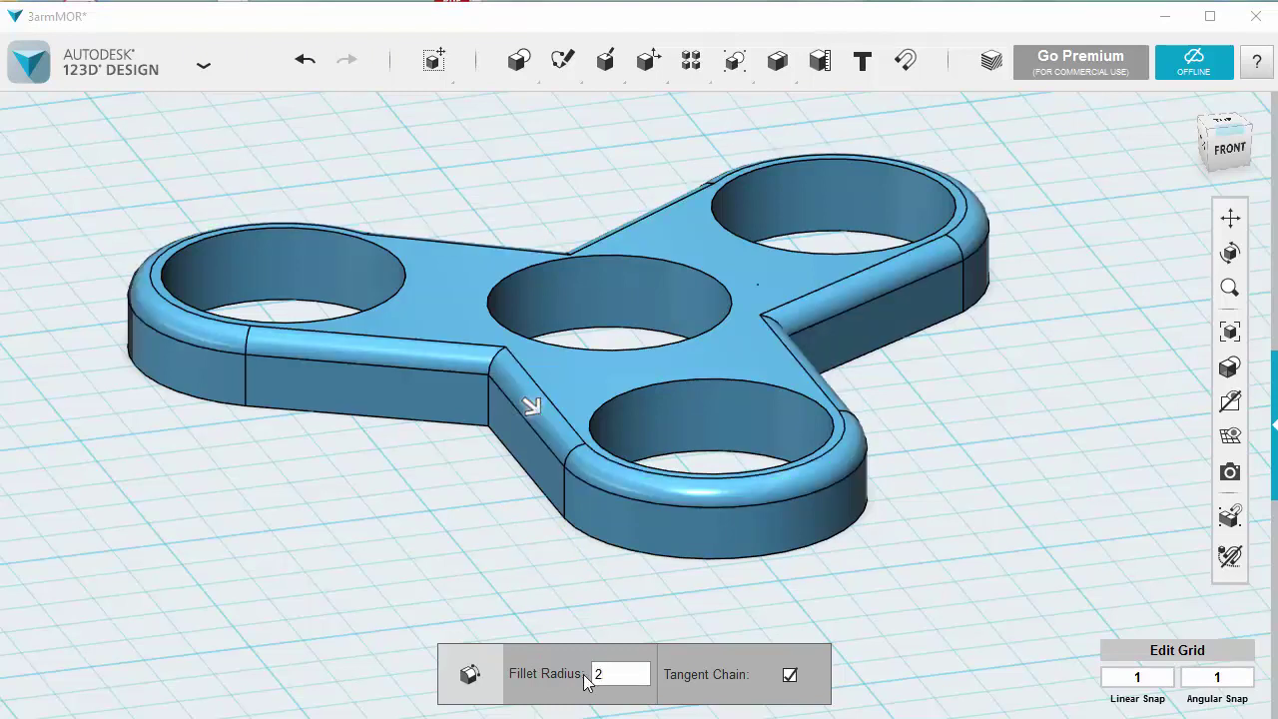
pyautogui.press('Return')
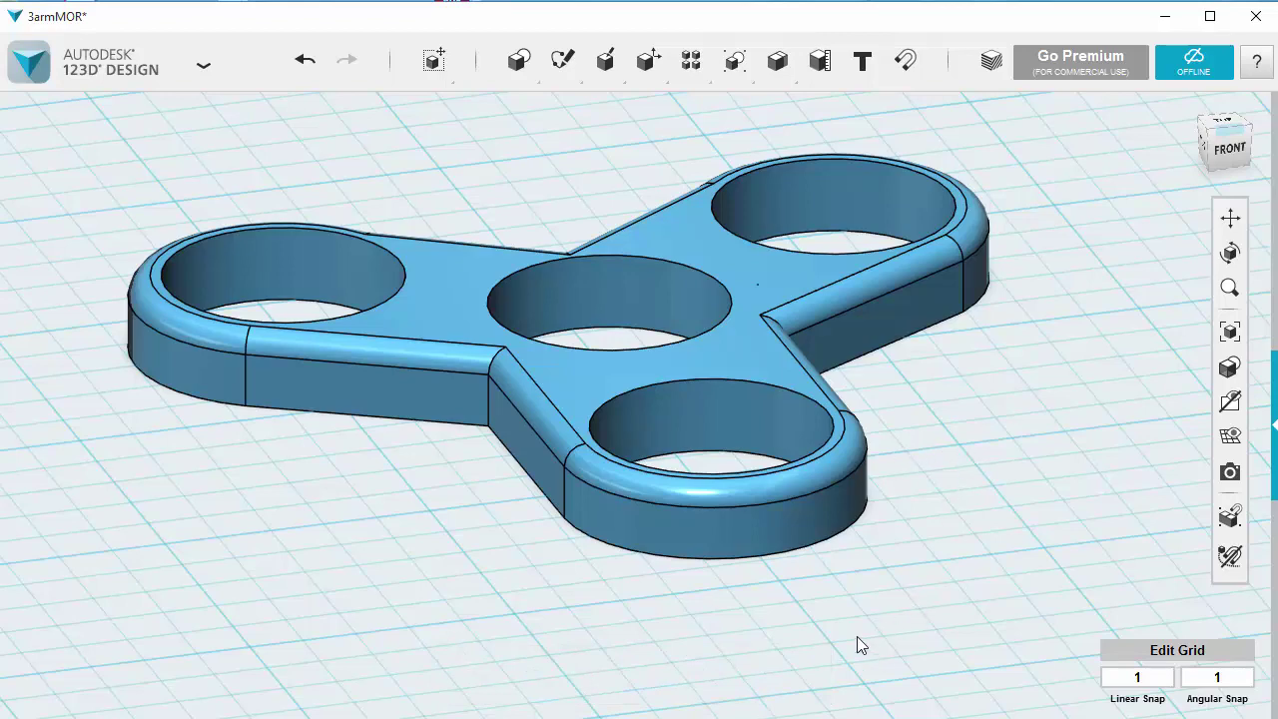
# Step: From the underside view, fillet every bottom outer edge of the lobes and arms at 2 mm
pyautogui.moveTo(857, 636); pyautogui.dragTo(835, 610, button='middle')
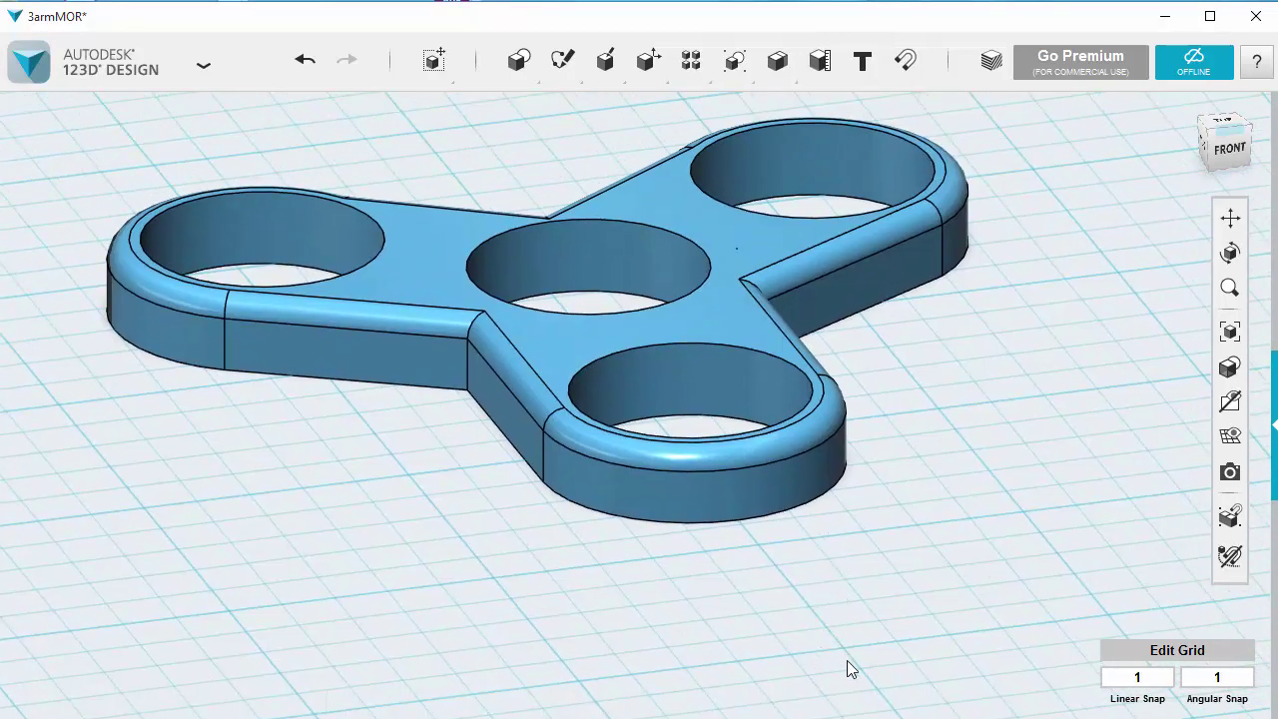
pyautogui.moveTo(847, 660); pyautogui.dragTo(882, 332, button='right')
pyautogui.moveTo(650, 58)
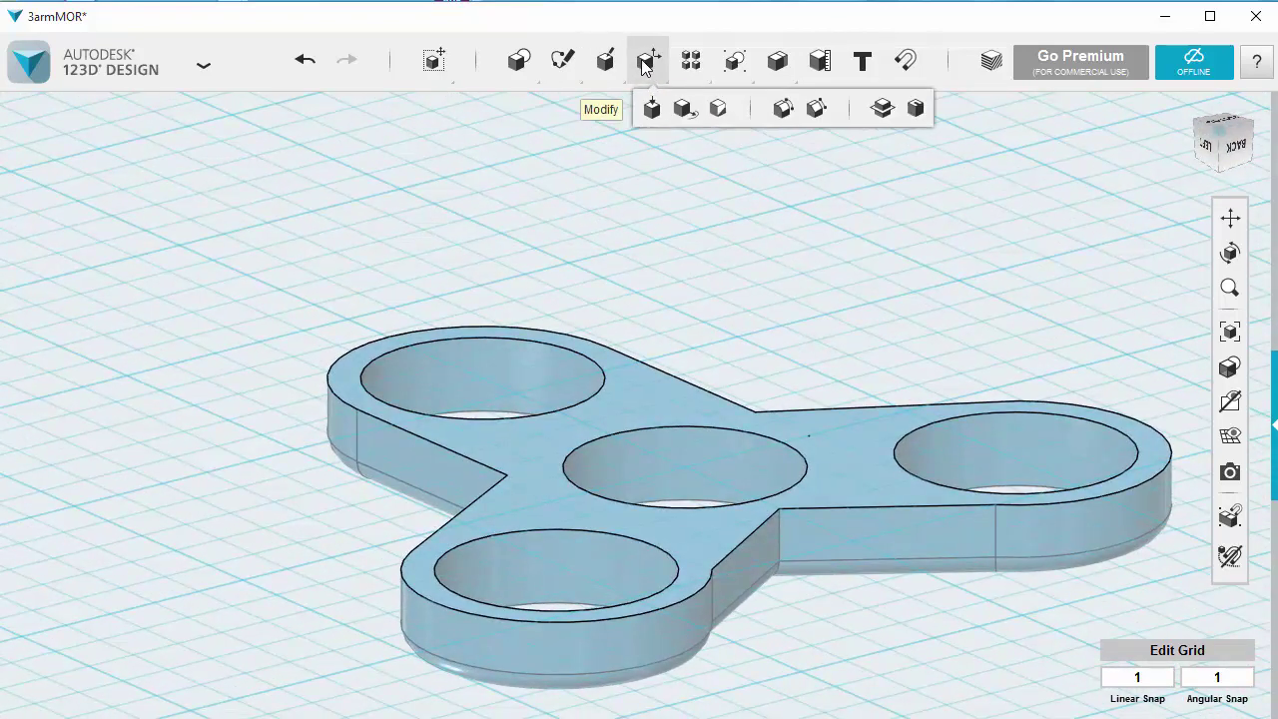
pyautogui.click(783, 110)
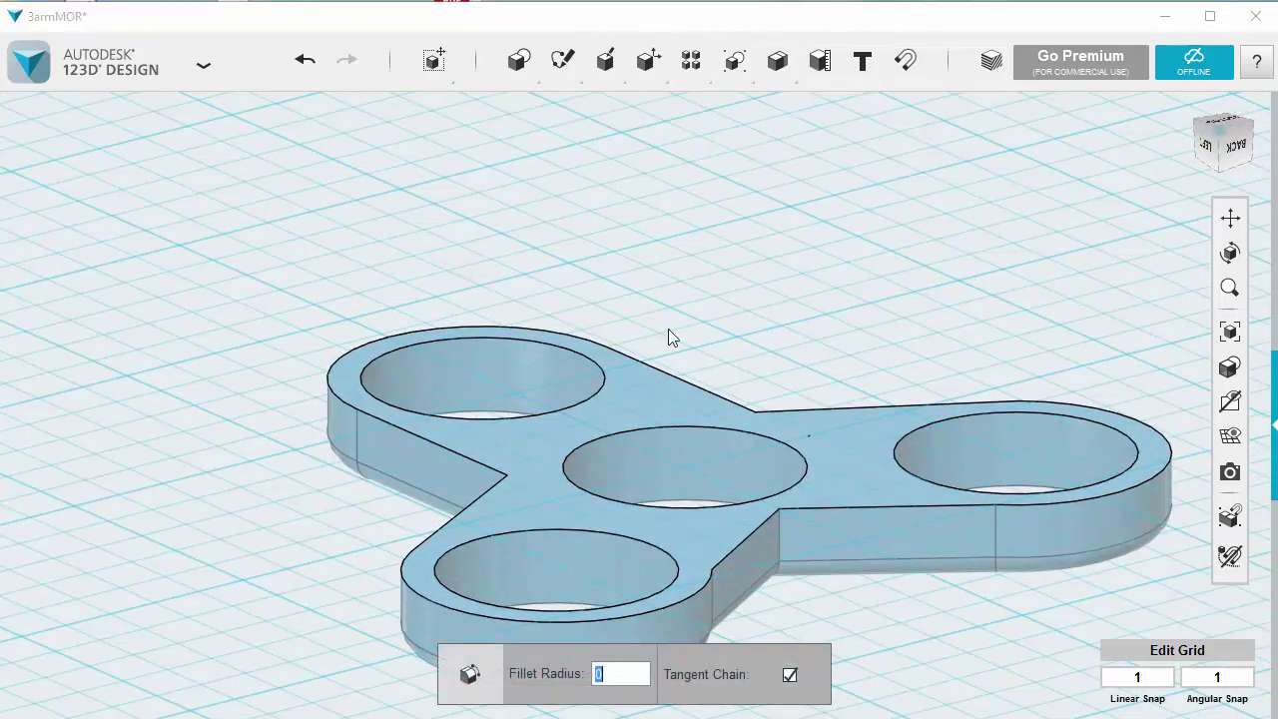
pyautogui.click(662, 374)
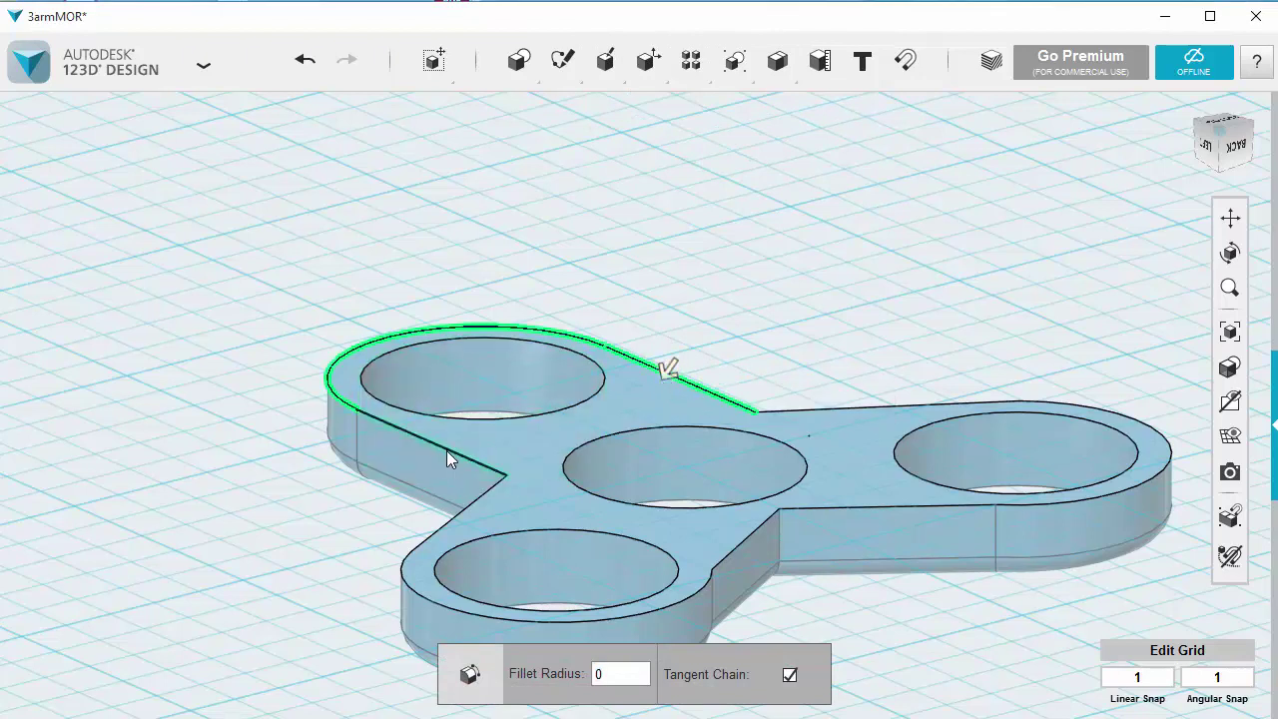
pyautogui.click(447, 449)
pyautogui.click(440, 604)
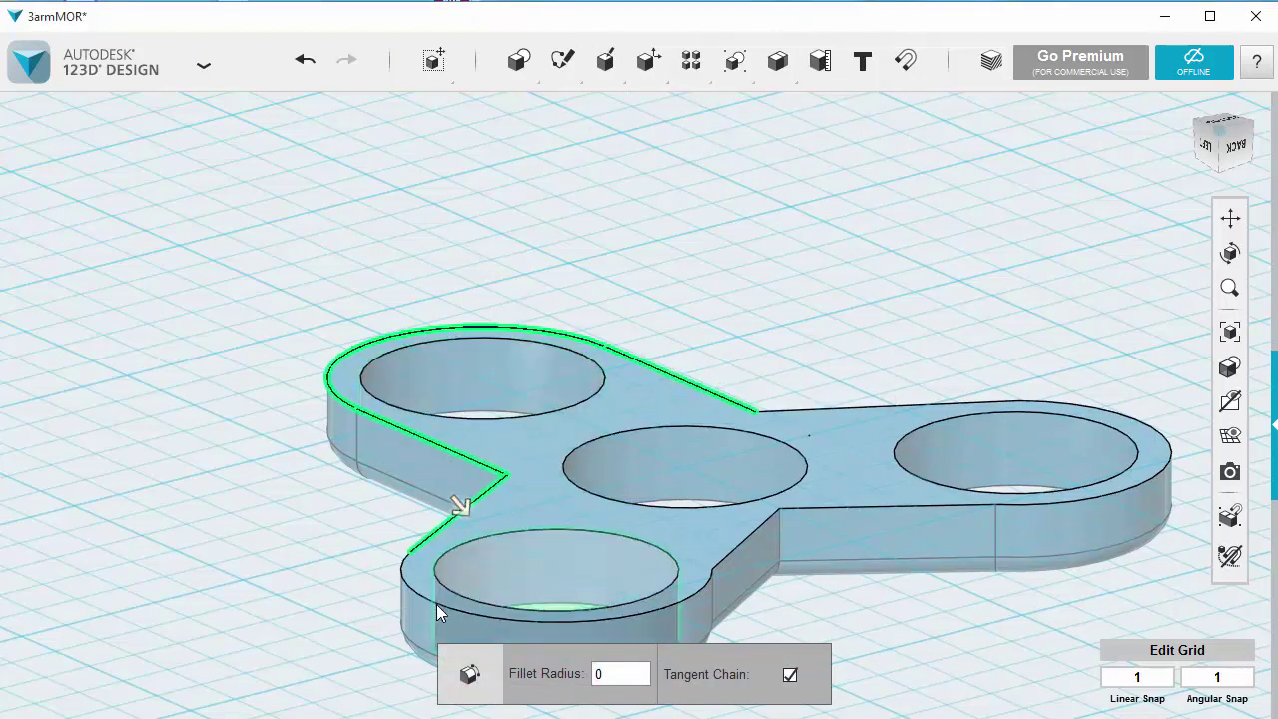
pyautogui.click(740, 551)
pyautogui.click(845, 506)
pyautogui.click(838, 407)
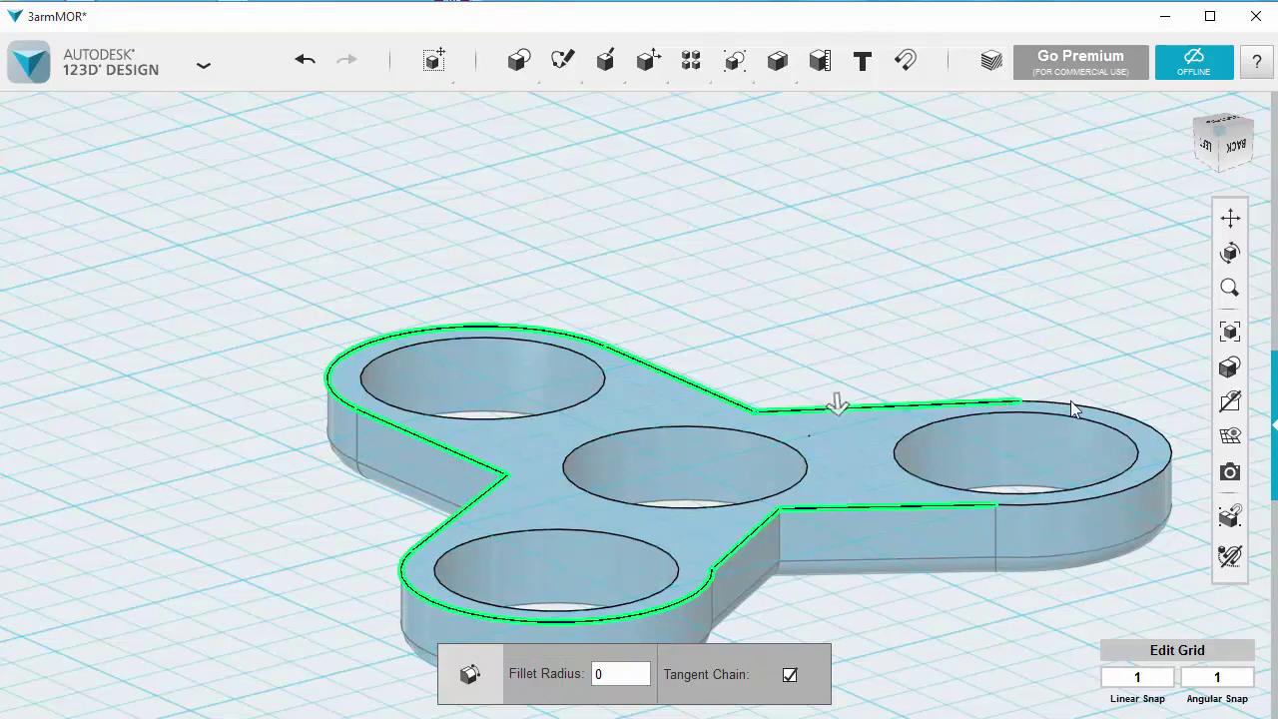
pyautogui.click(604, 675)
pyautogui.write('2')
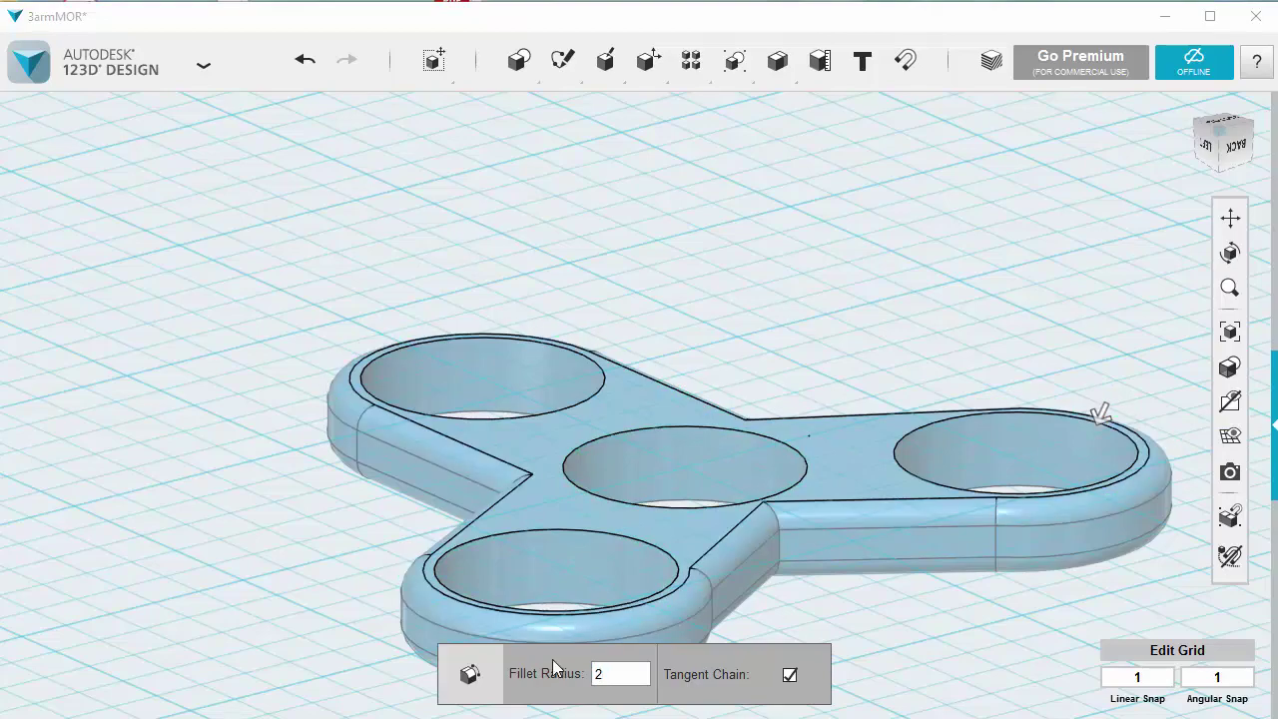
pyautogui.press('Return')
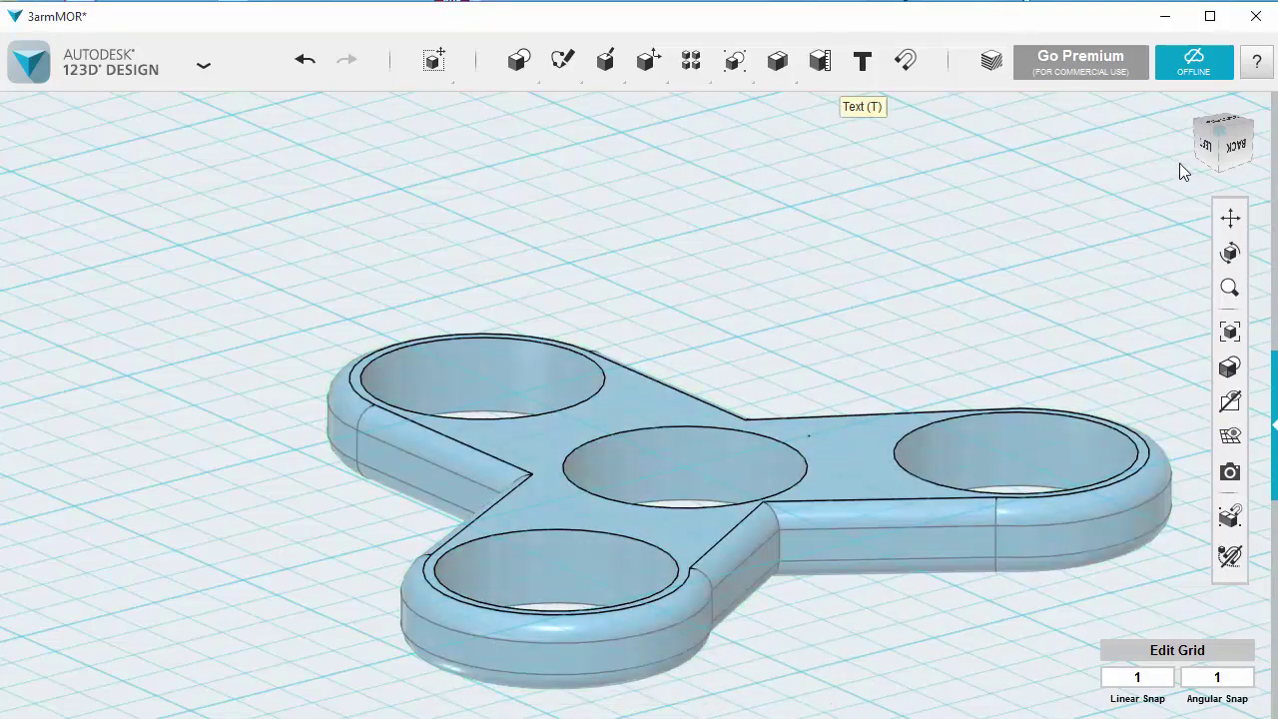
pyautogui.click(1189, 106)
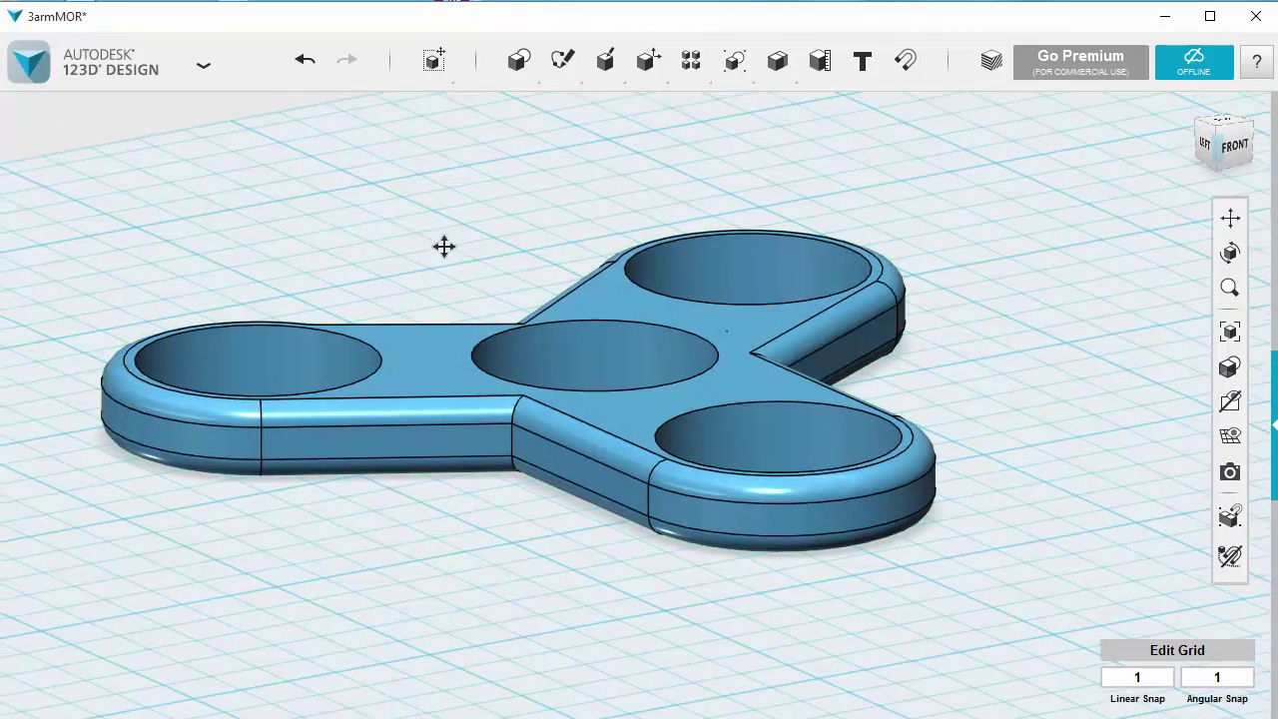
pyautogui.moveTo(444, 248); pyautogui.dragTo(496, 226, button='middle')
pyautogui.moveTo(361, 233); pyautogui.dragTo(399, 249, button='right')
pyautogui.scroll(5, 399, 314)
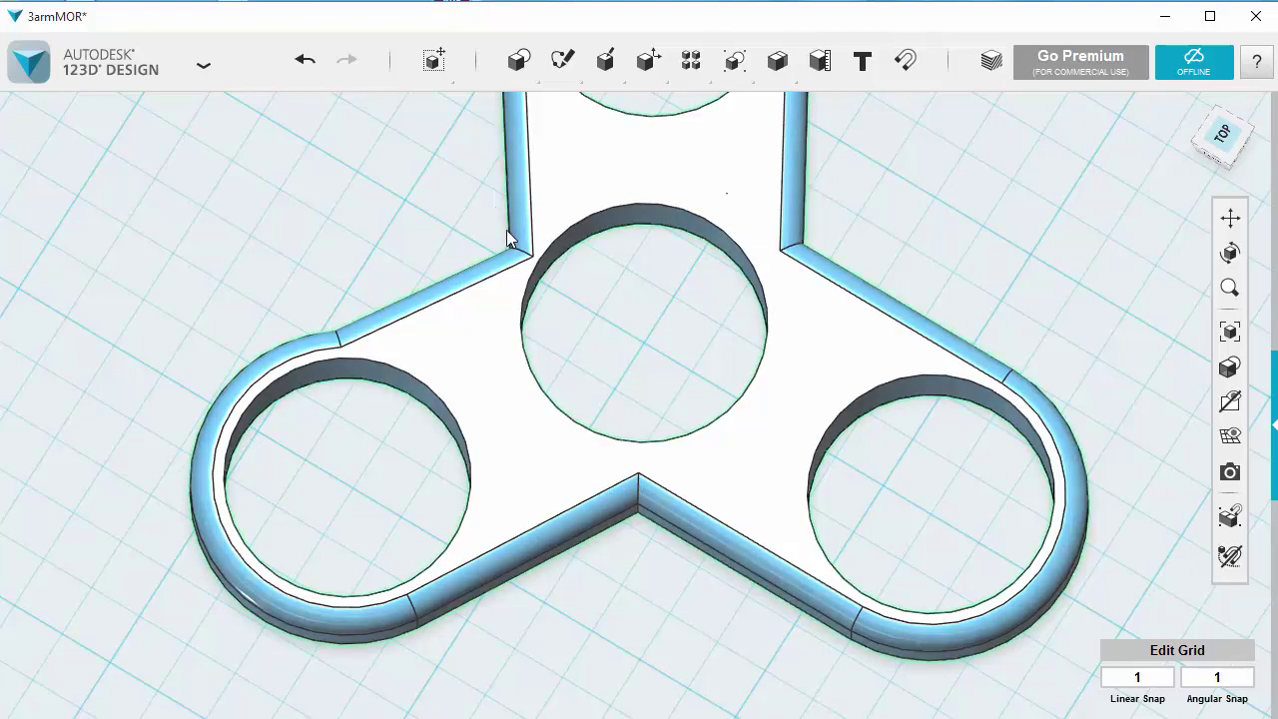
# Step: Fillet the three vertical inner corner edges between the arms with a 3 mm radius
pyautogui.moveTo(625, 554); pyautogui.dragTo(600, 186, button='right')
pyautogui.moveTo(590, 59)
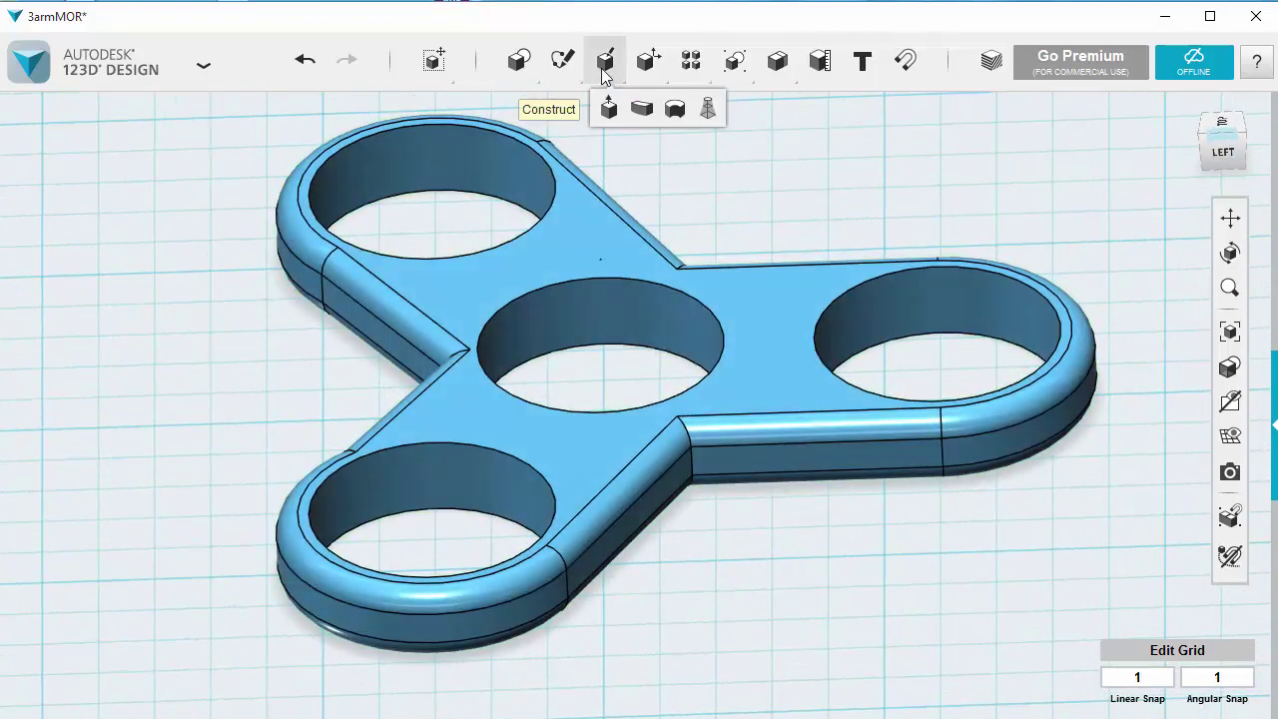
pyautogui.moveTo(648, 62)
pyautogui.click(783, 108)
pyautogui.click(688, 456)
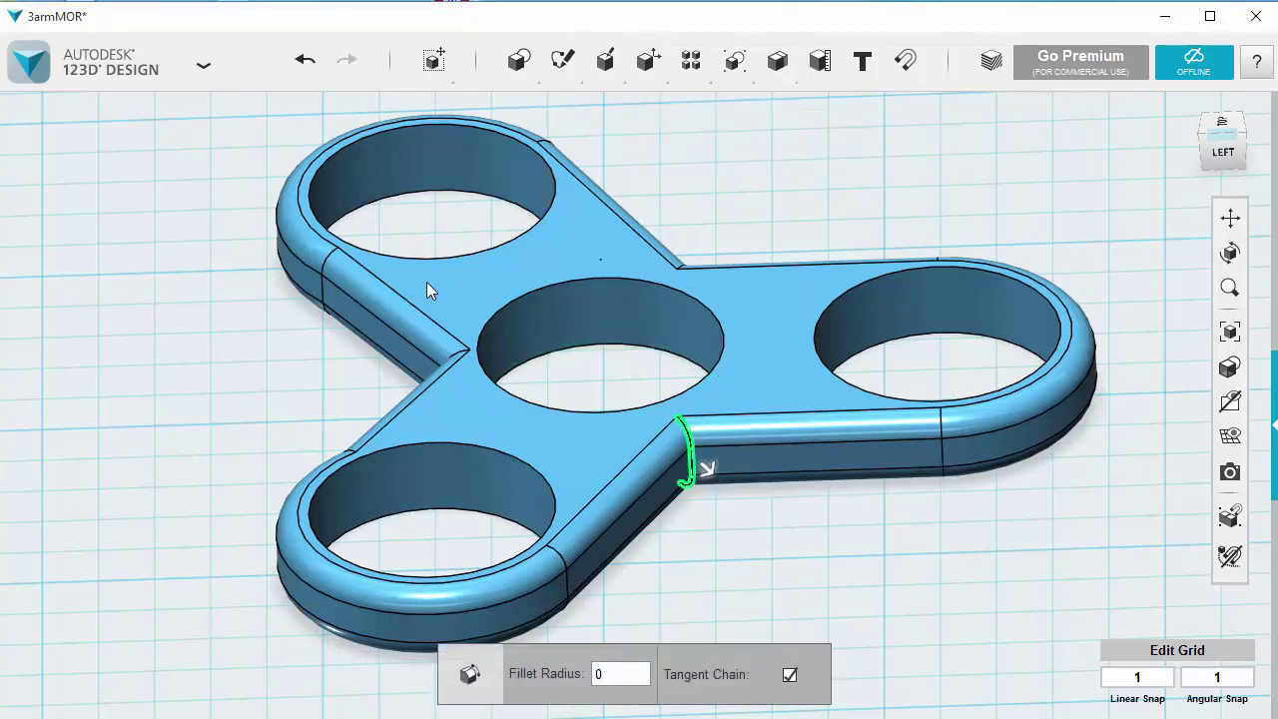
pyautogui.click(679, 279)
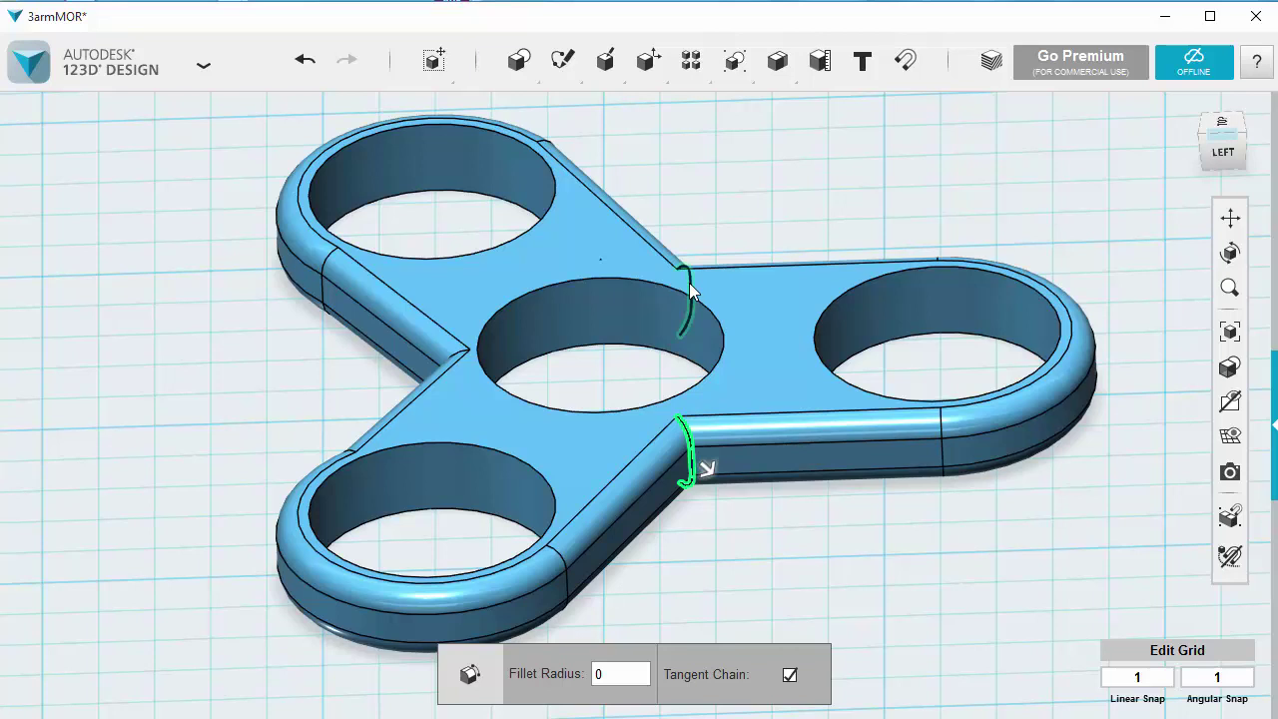
pyautogui.click(447, 378)
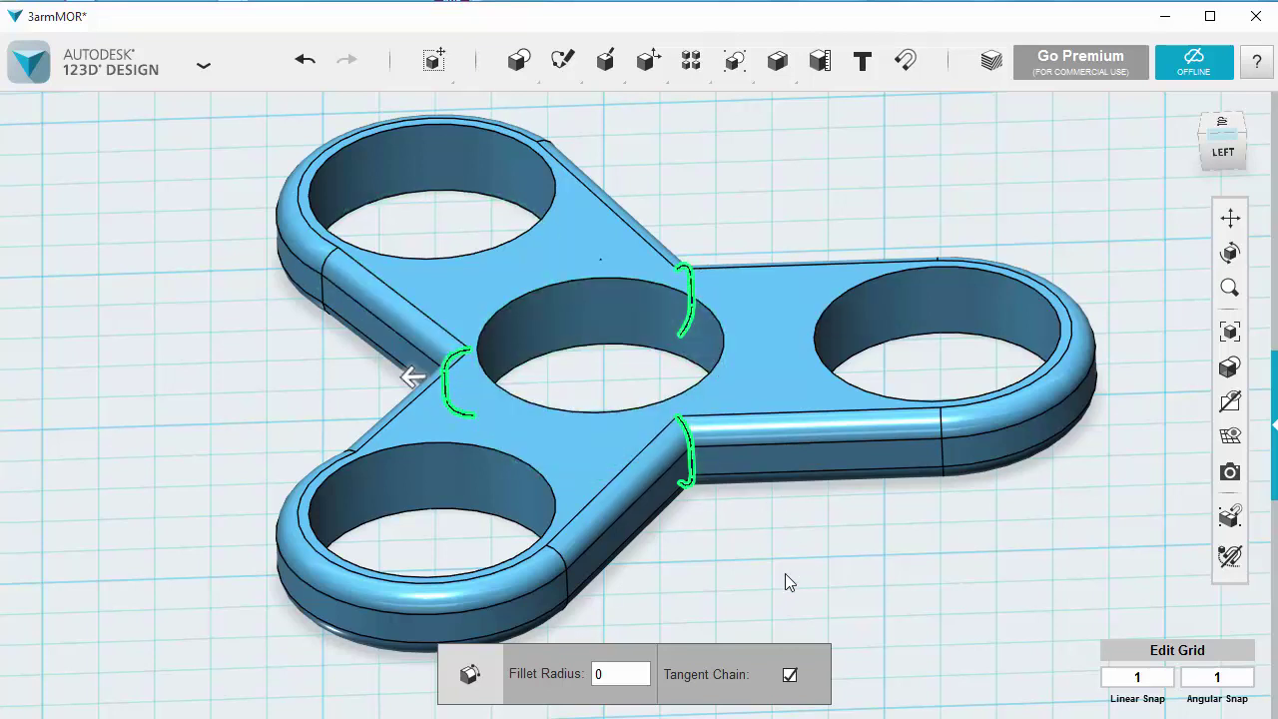
pyautogui.click(610, 673)
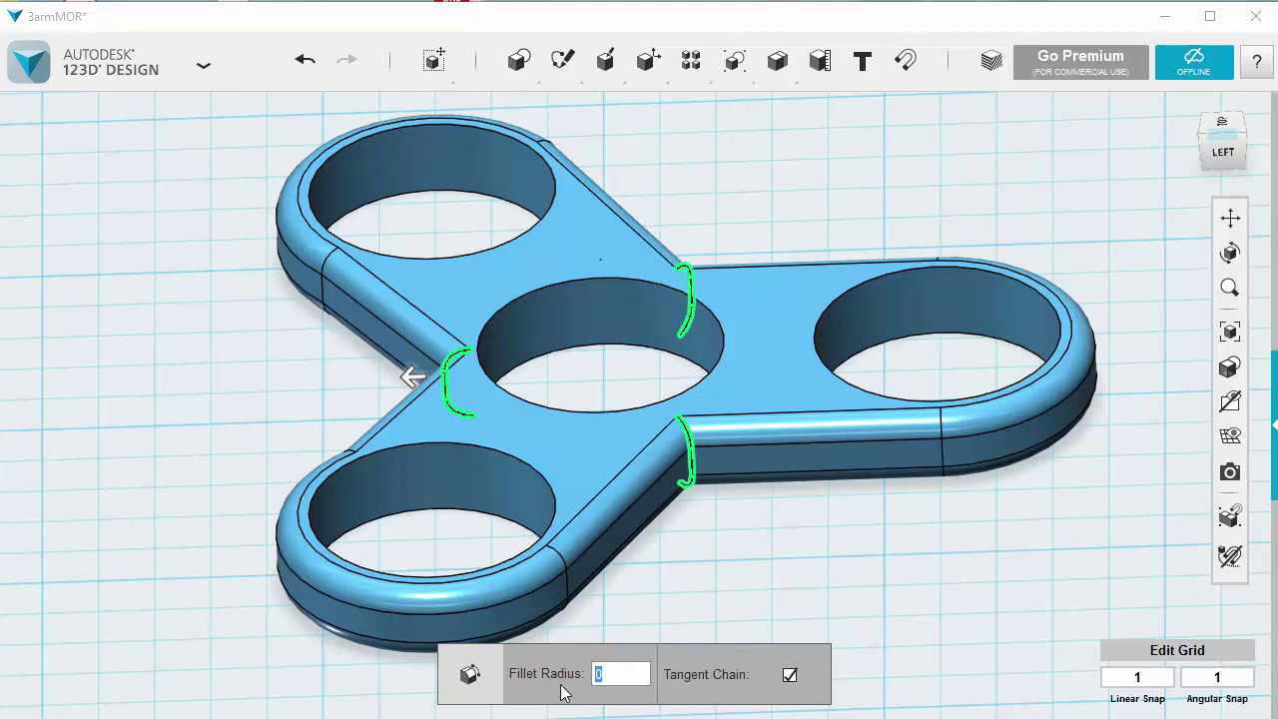
pyautogui.write('3')
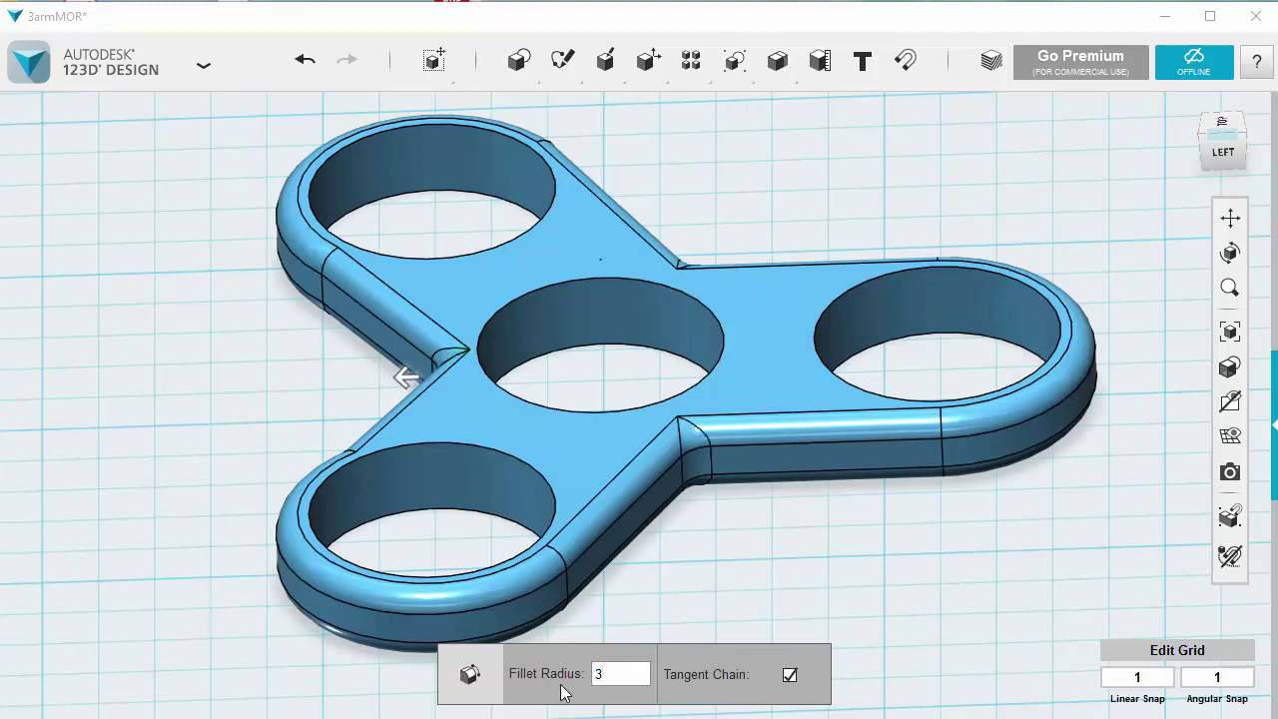
pyautogui.press('Return')
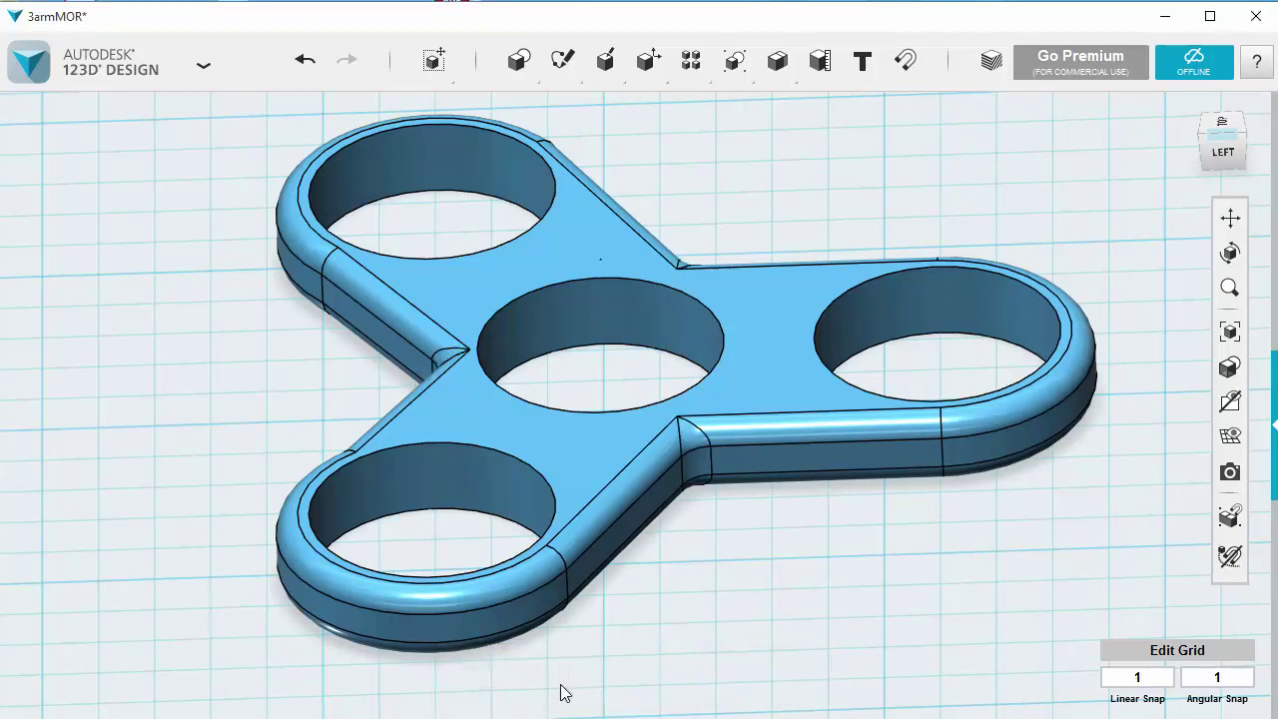
# Step: Switch the display to Materials Only and orbit around to review the rounded edges
pyautogui.moveTo(1236, 370)
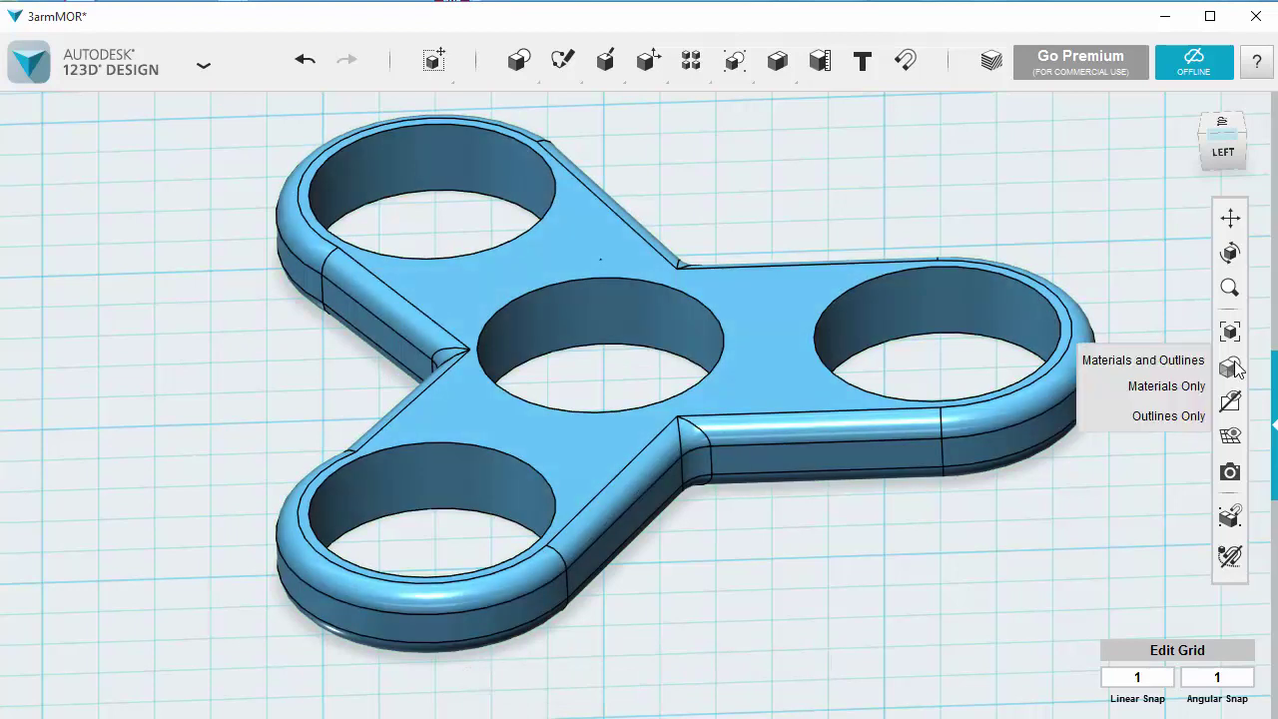
pyautogui.click(1158, 387)
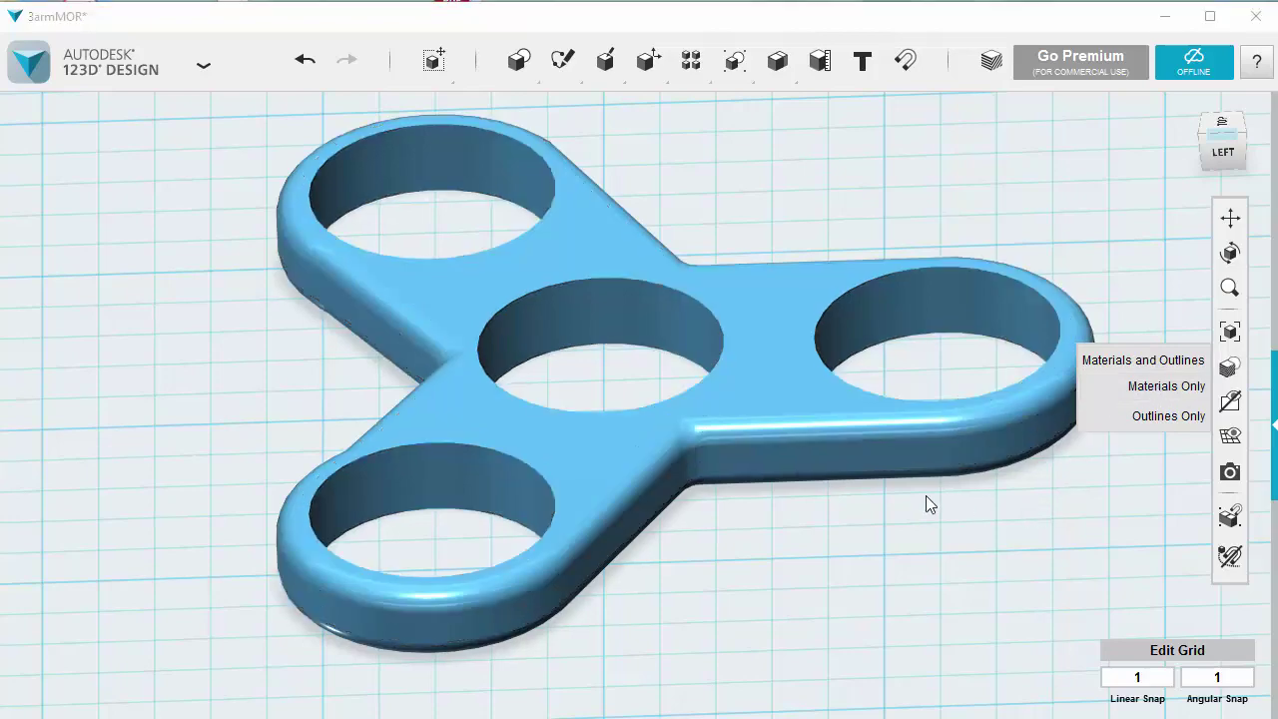
pyautogui.moveTo(793, 579)
pyautogui.mouseDown(button='right')
pyautogui.moveTo(867, 579)
pyautogui.moveTo(761, 536)
pyautogui.moveTo(759, 576)
pyautogui.moveTo(798, 579)
pyautogui.mouseUp(button='right')
pyautogui.moveTo(938, 576); pyautogui.dragTo(872, 587, button='middle')
pyautogui.moveTo(618, 595); pyautogui.dragTo(649, 593, button='right')
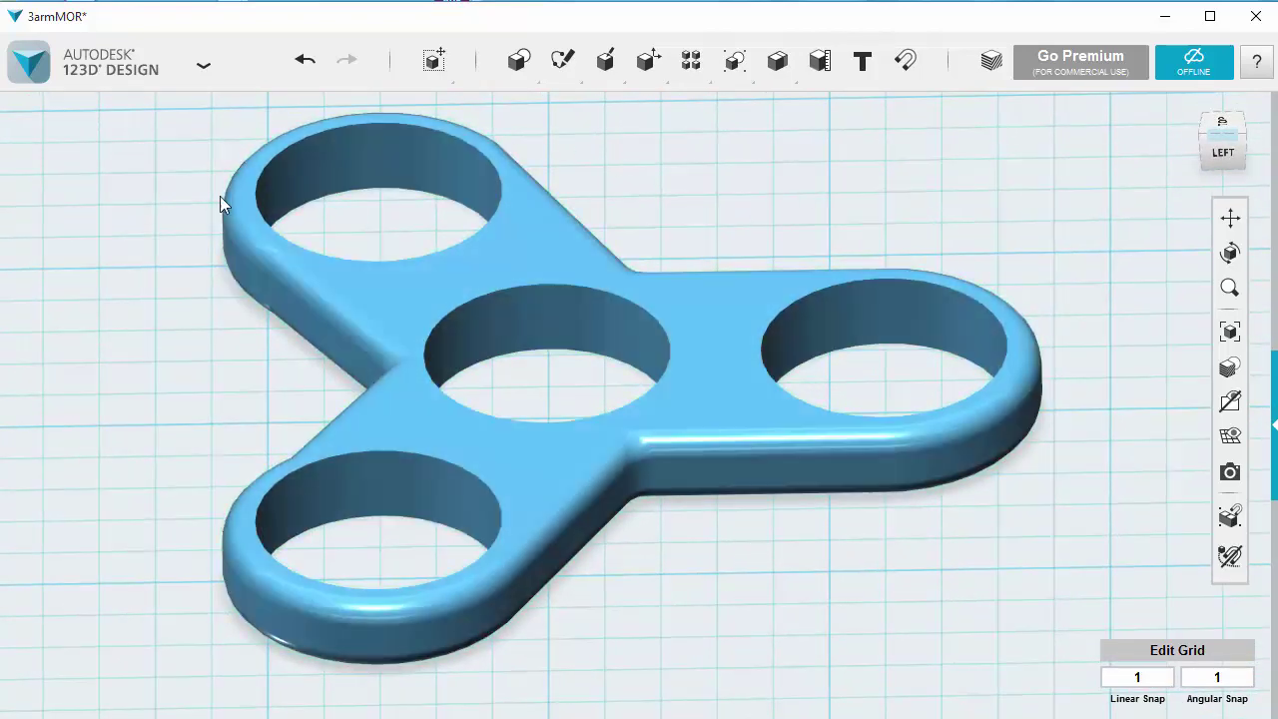
pyautogui.moveTo(806, 185); pyautogui.dragTo(695, 296, button='right')
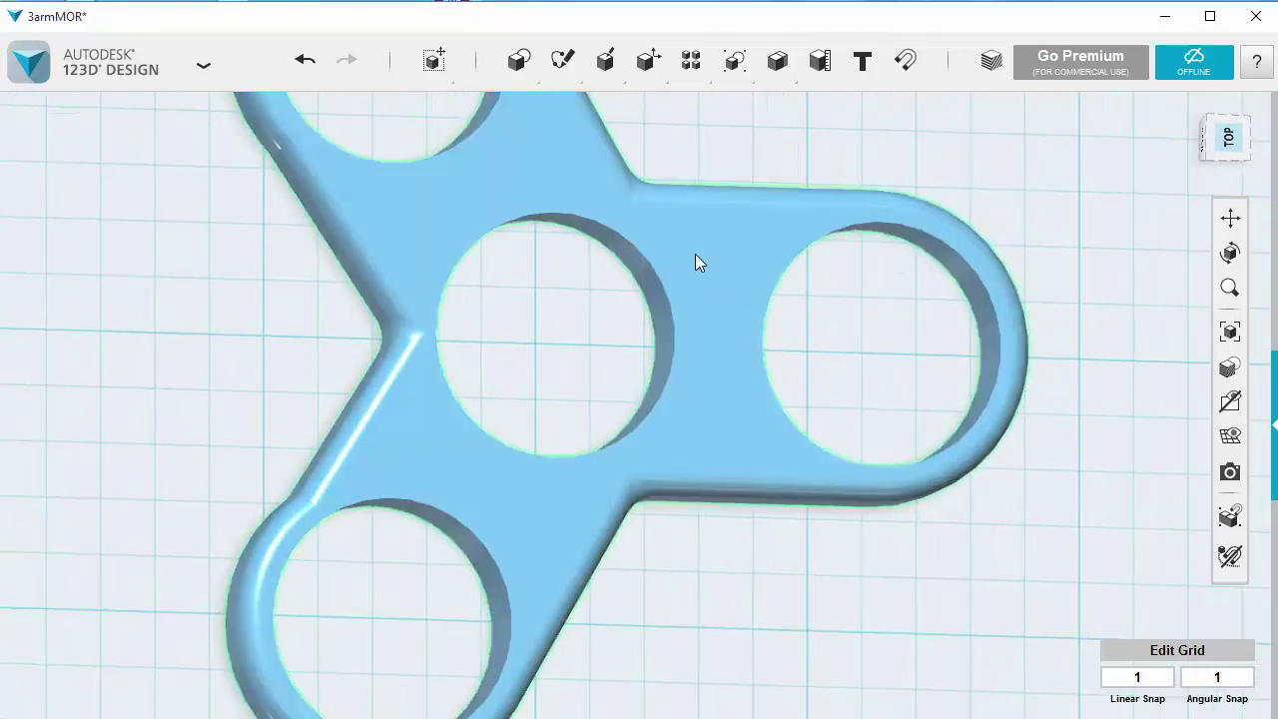
pyautogui.moveTo(782, 553)
pyautogui.mouseDown(button='right')
pyautogui.moveTo(742, 522)
pyautogui.moveTo(756, 473)
pyautogui.mouseUp(button='right')
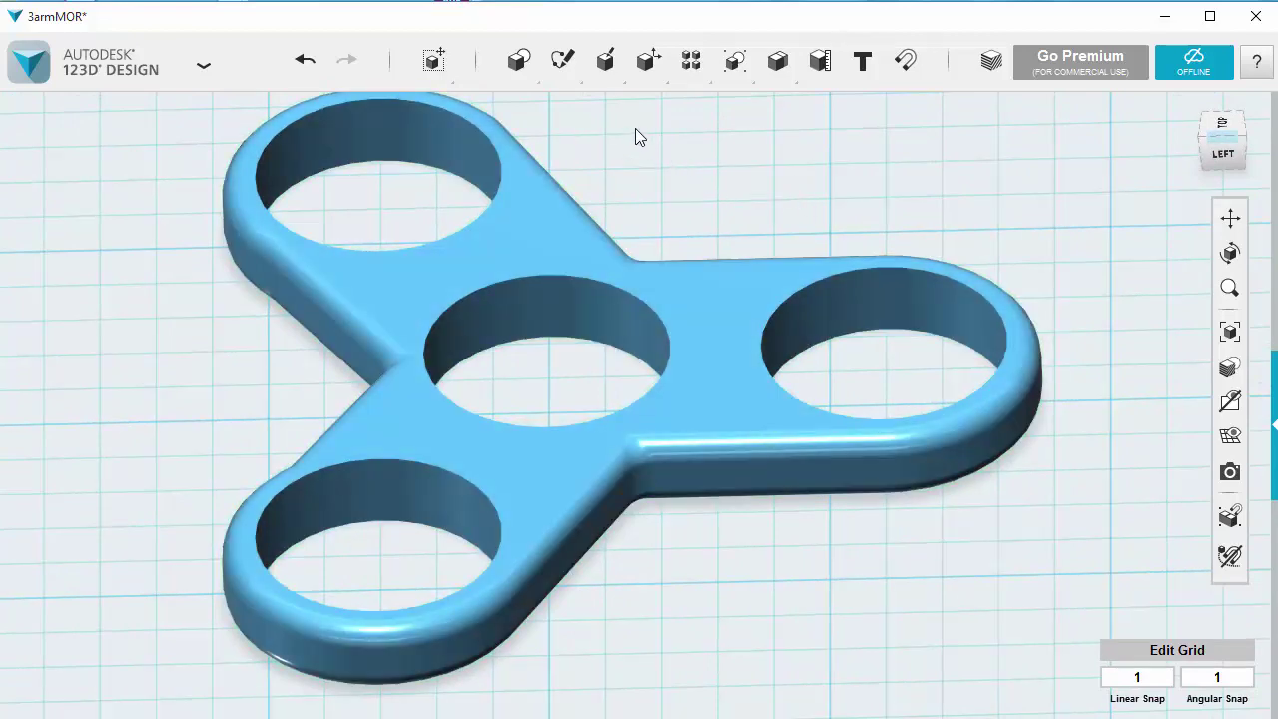
# Step: In Top view, draw a narrow rectangle on the top face between the centre and right holes
pyautogui.click(1221, 124)
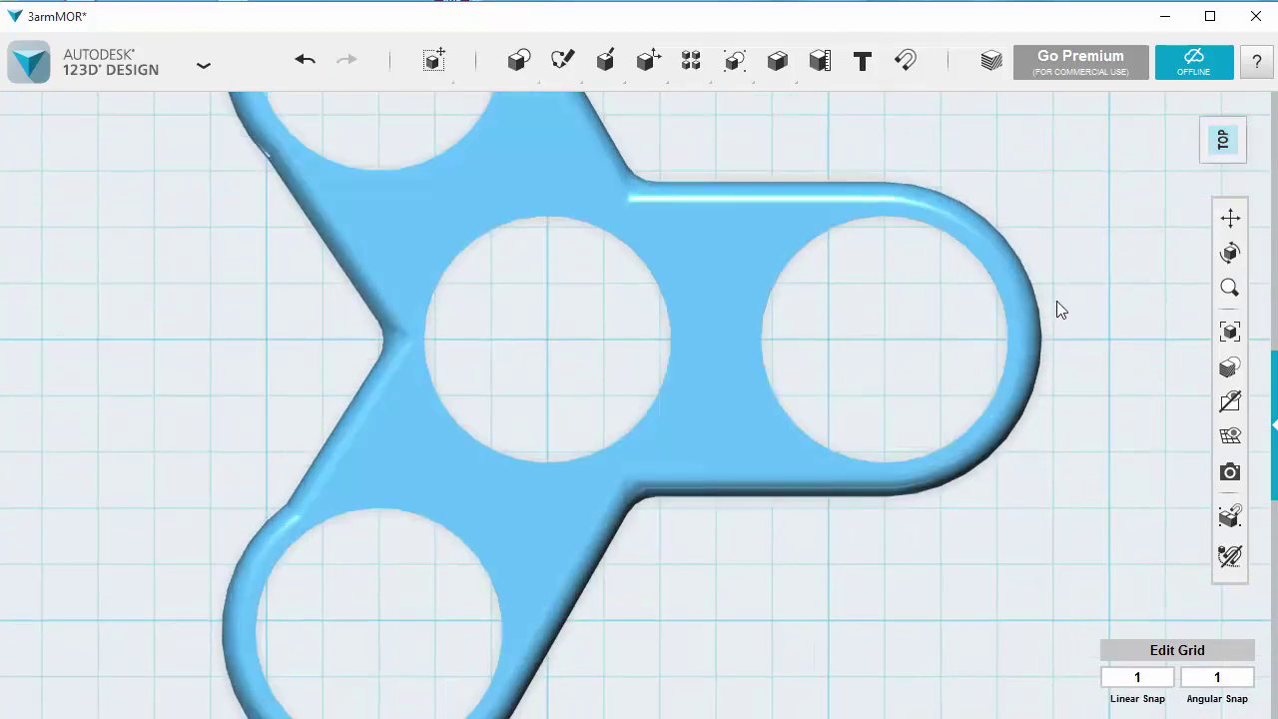
pyautogui.moveTo(606, 64)
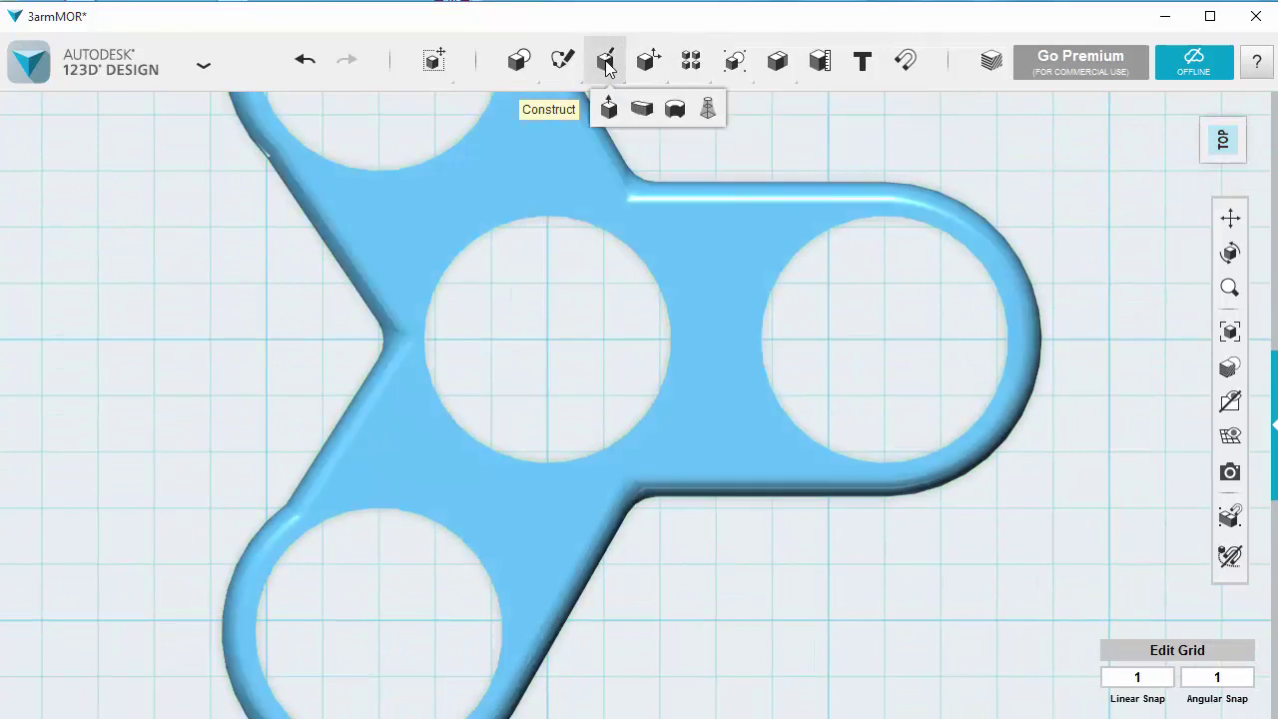
pyautogui.moveTo(562, 62)
pyautogui.click(565, 109)
pyautogui.click(698, 252)
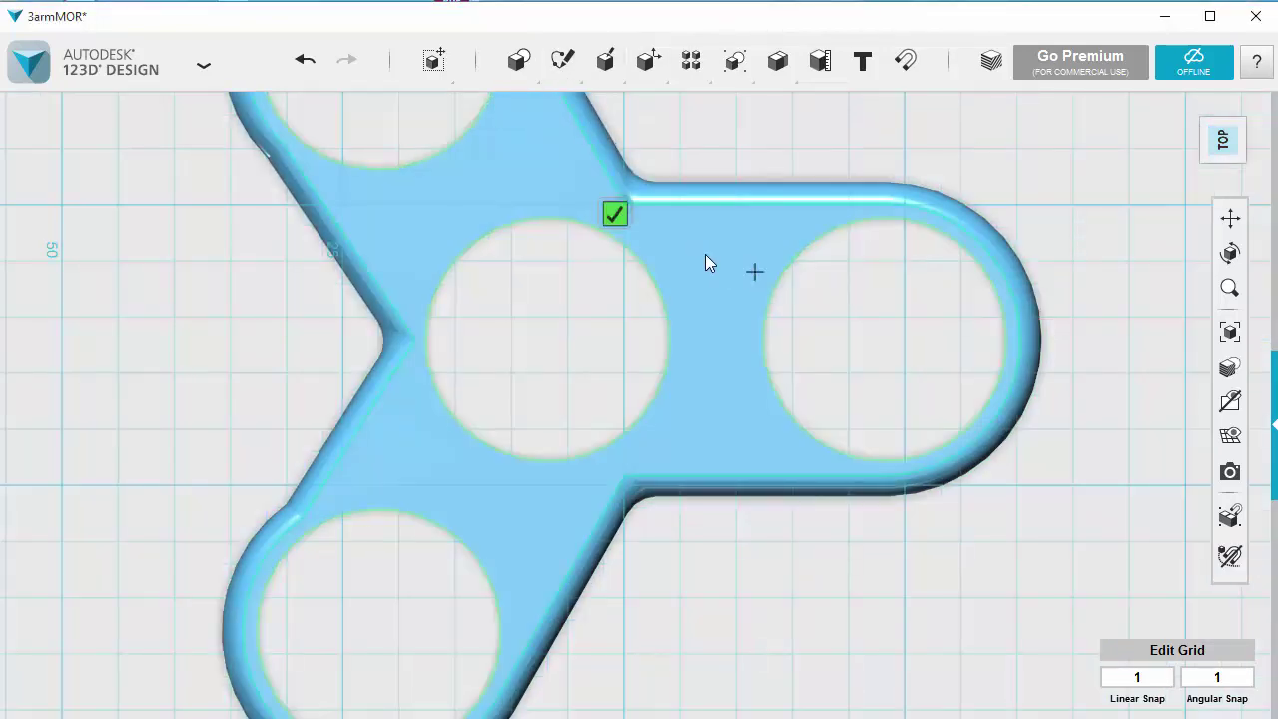
pyautogui.click(699, 253)
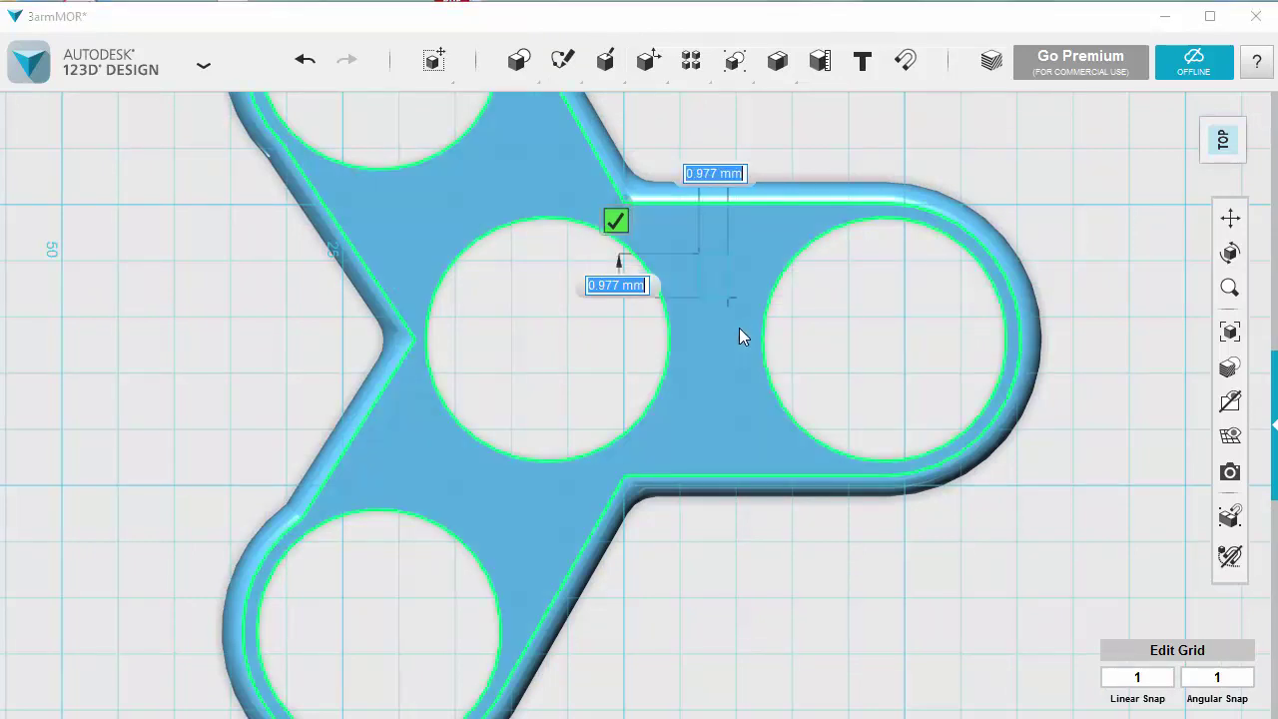
pyautogui.click(744, 449)
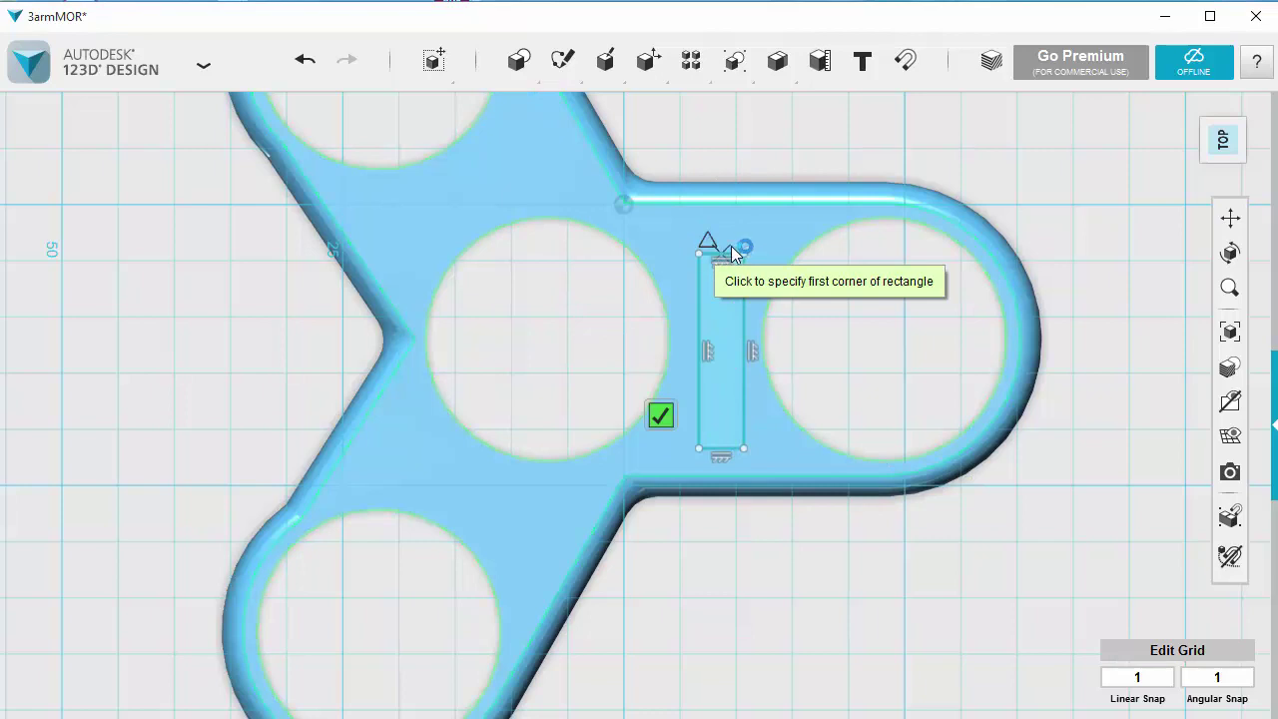
pyautogui.moveTo(605, 58)
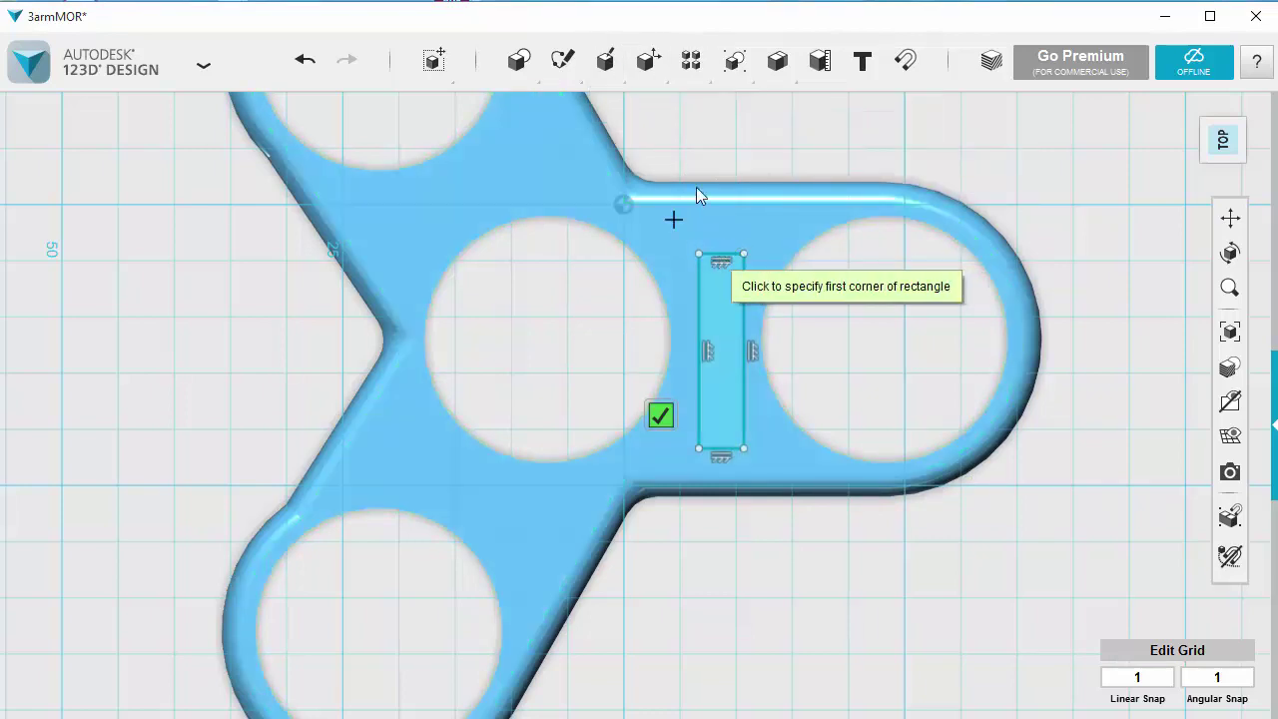
pyautogui.press('Escape')
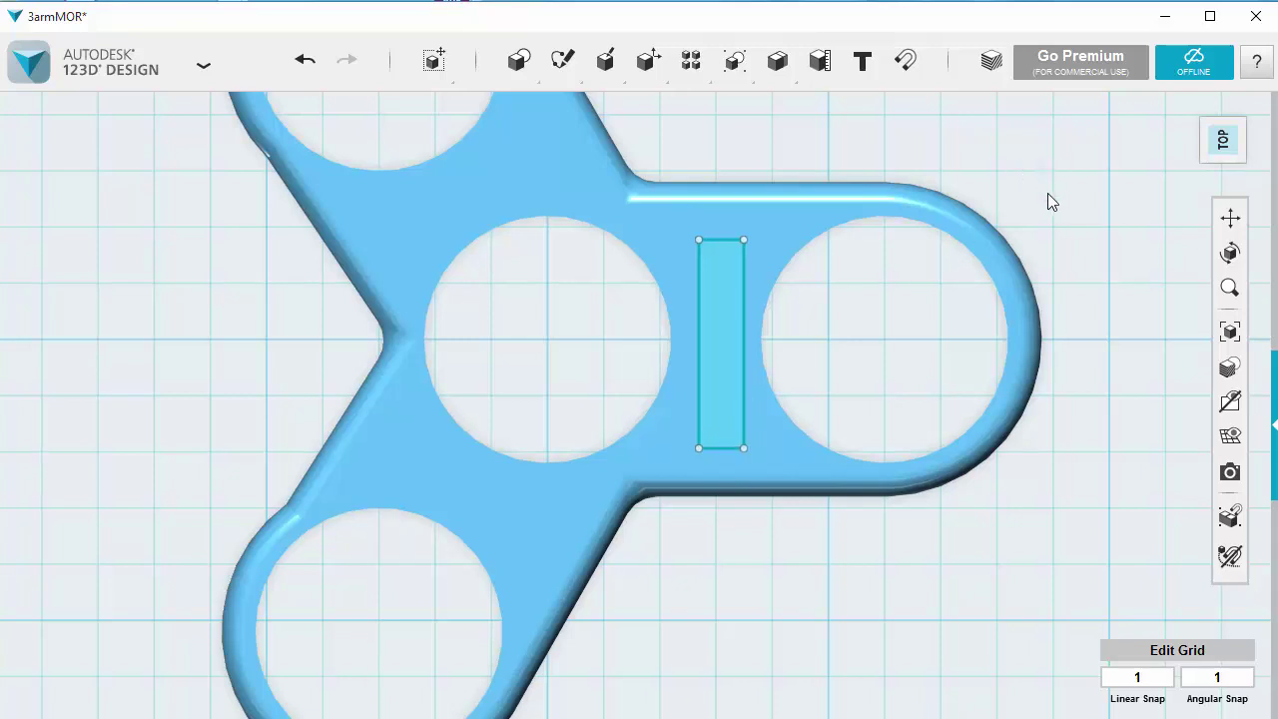
# Step: Extrude the rectangle down to -11 mm, cutting a slot between the centre and right holes
pyautogui.click(1192, 105)
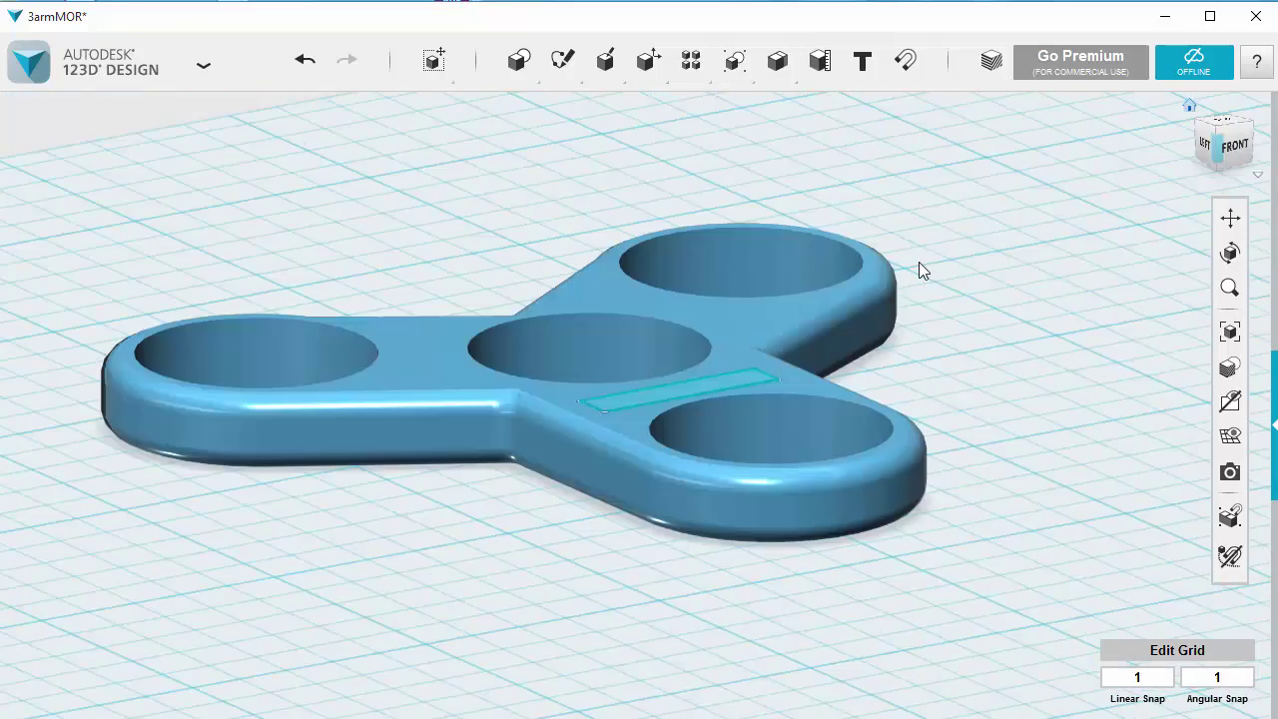
pyautogui.scroll(5, 626, 390)
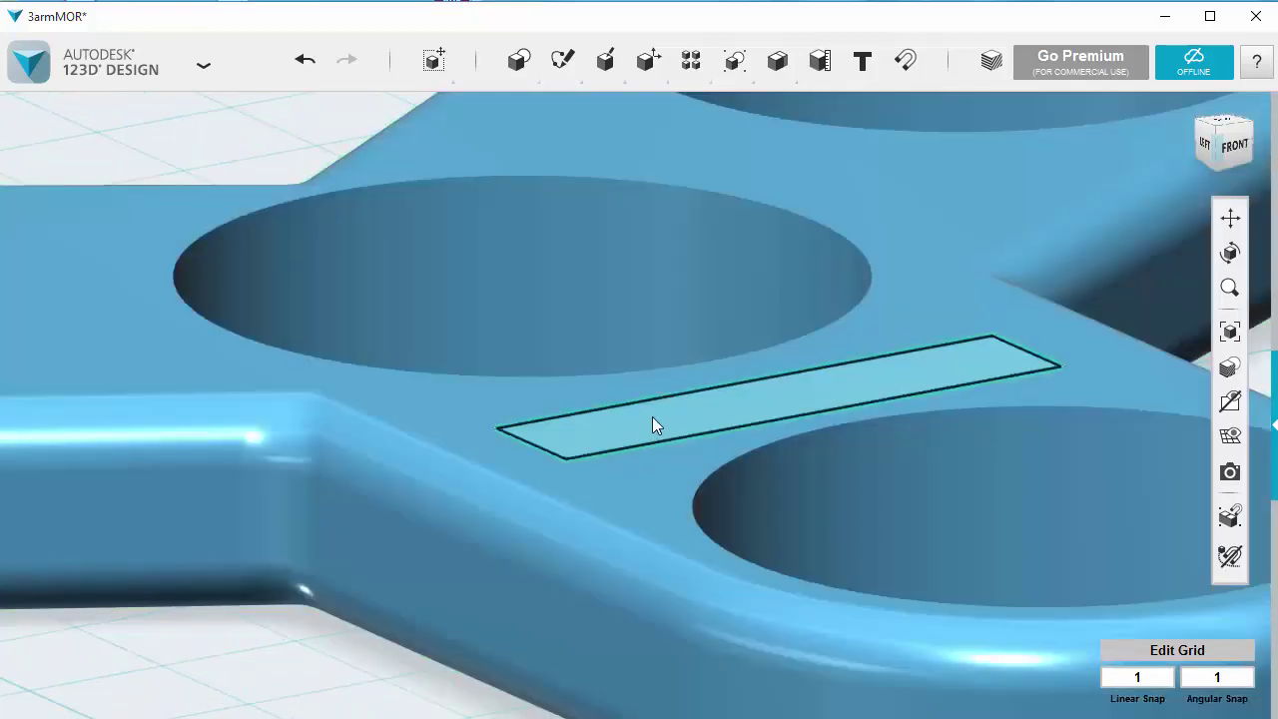
pyautogui.click(652, 417)
pyautogui.moveTo(690, 501)
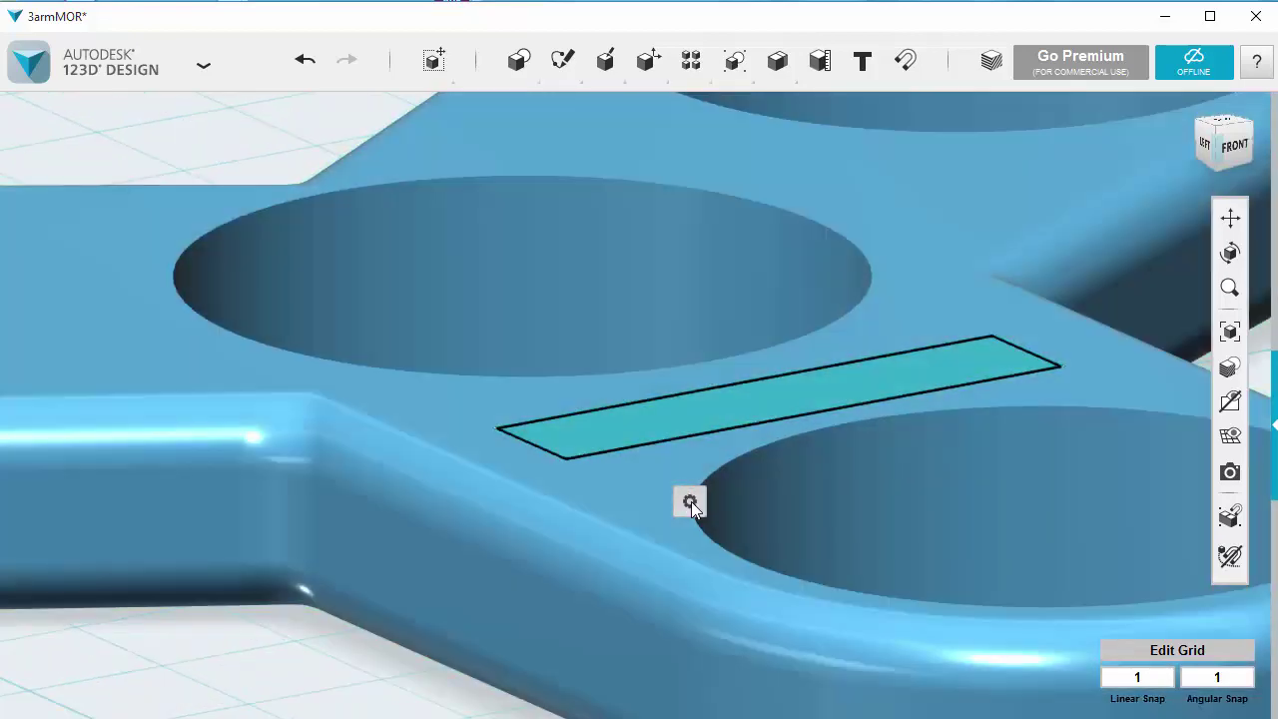
pyautogui.click(796, 501)
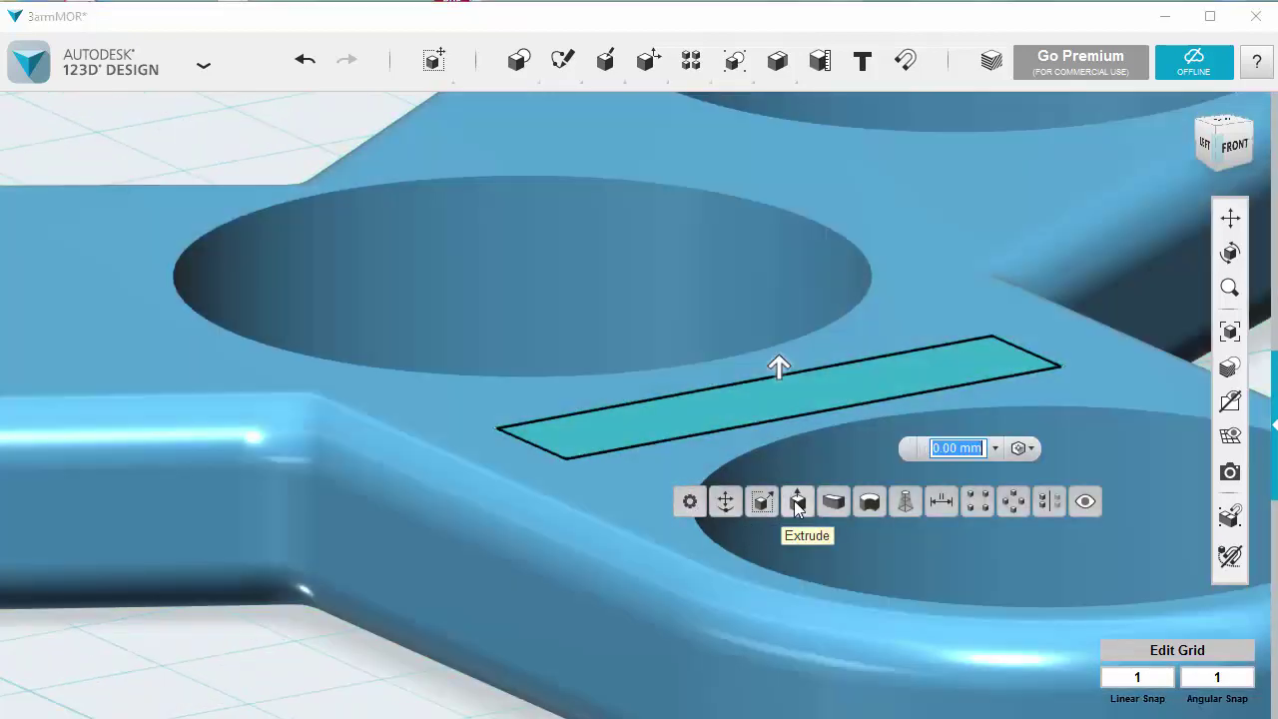
pyautogui.moveTo(778, 366); pyautogui.dragTo(779, 274)
pyautogui.moveTo(775, 363); pyautogui.dragTo(778, 679)
pyautogui.click(1148, 677)
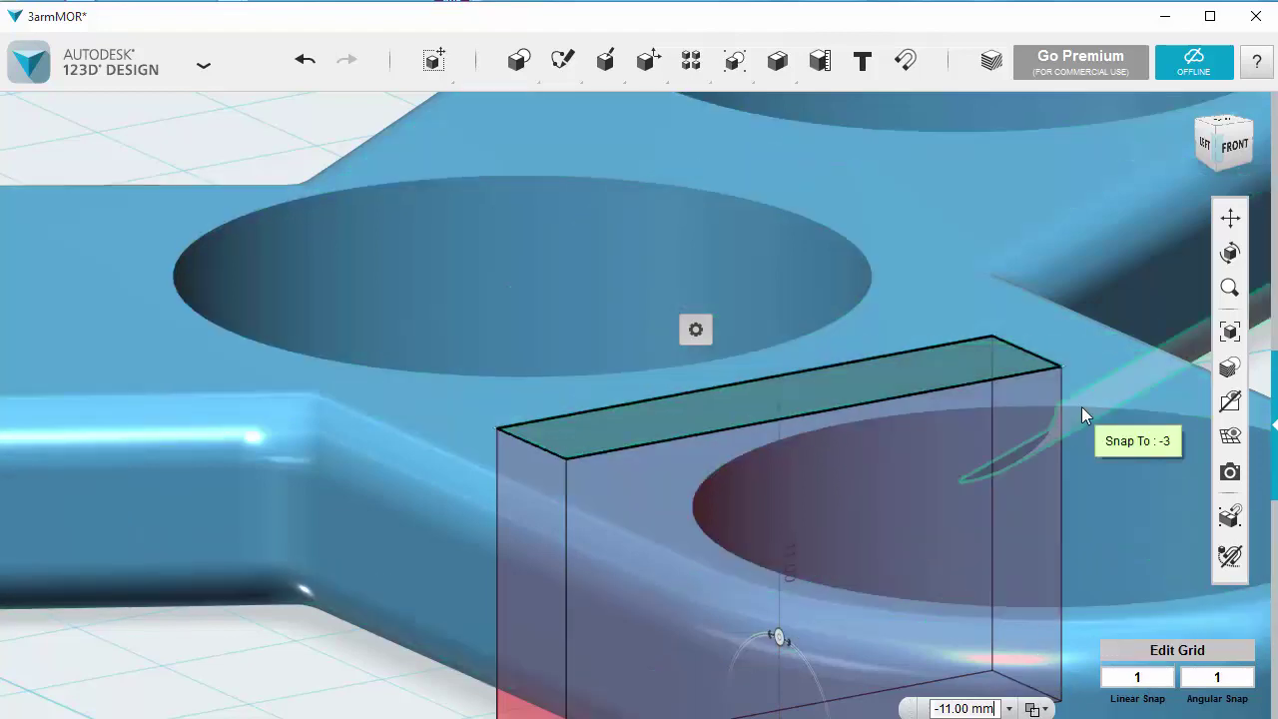
pyautogui.click(1090, 414)
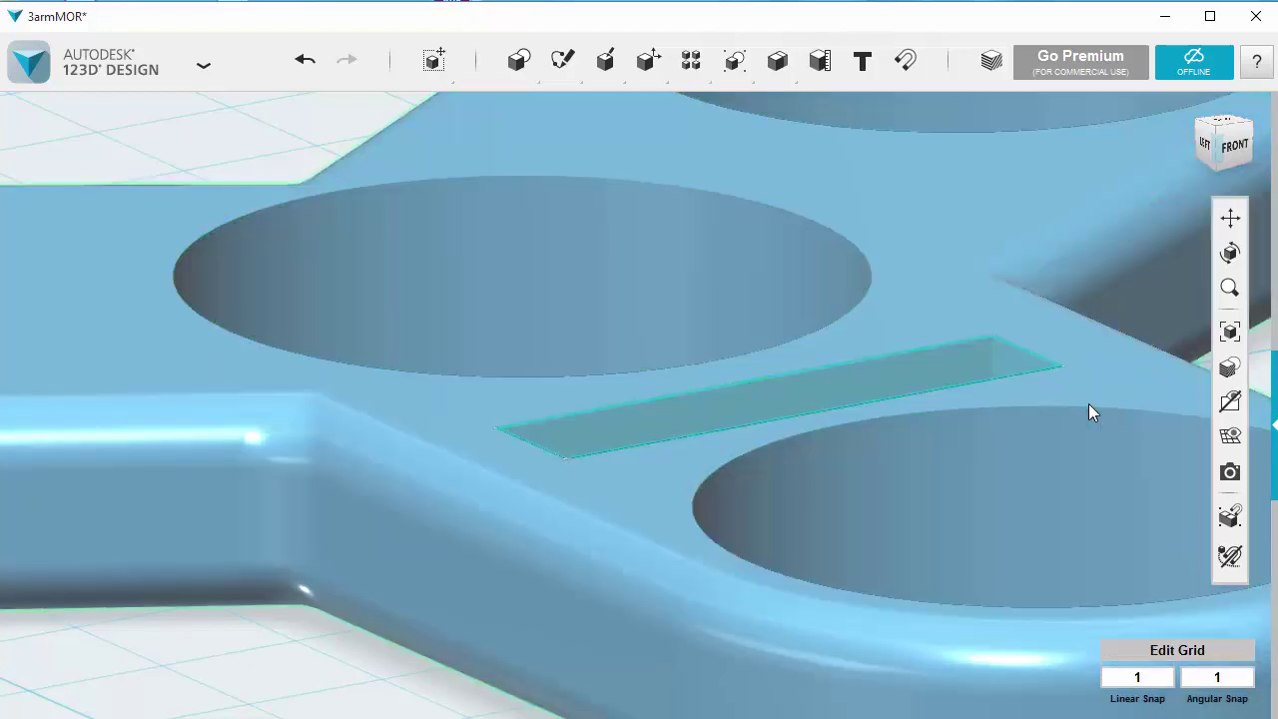
pyautogui.scroll(-5, 1058, 300)
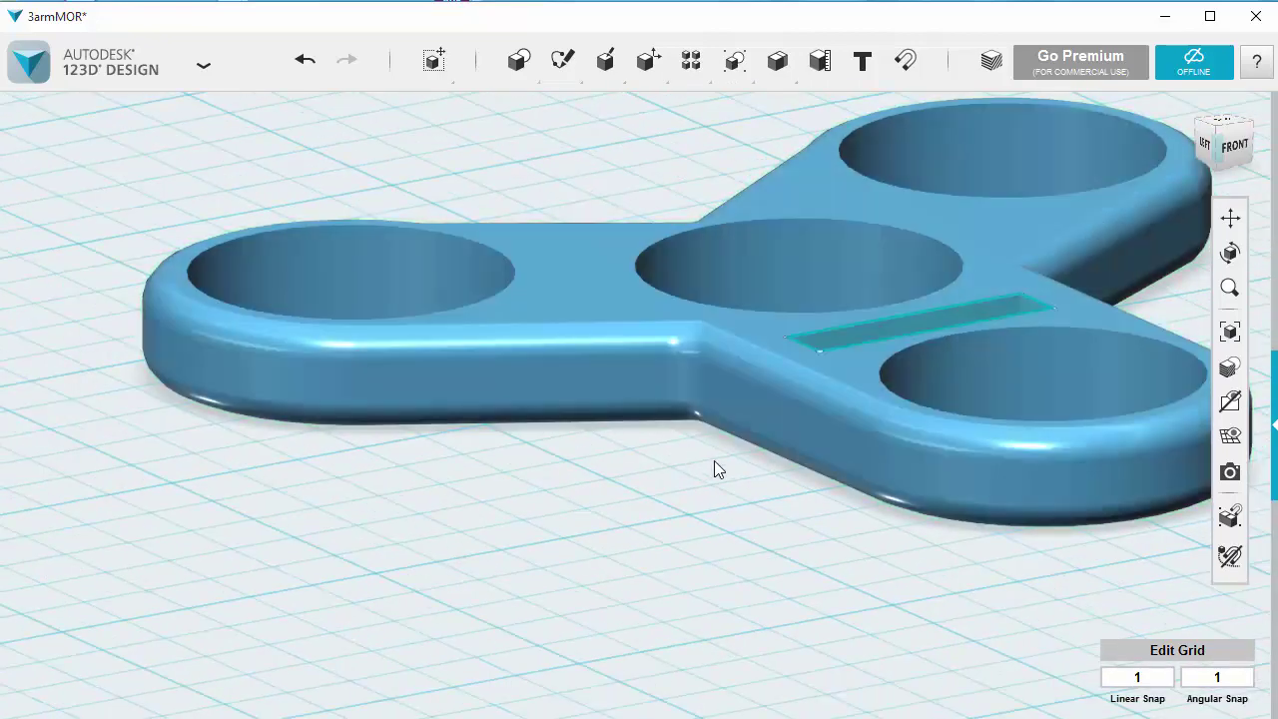
pyautogui.moveTo(714, 461); pyautogui.dragTo(614, 466, button='middle')
pyautogui.moveTo(599, 482); pyautogui.dragTo(627, 550, button='right')
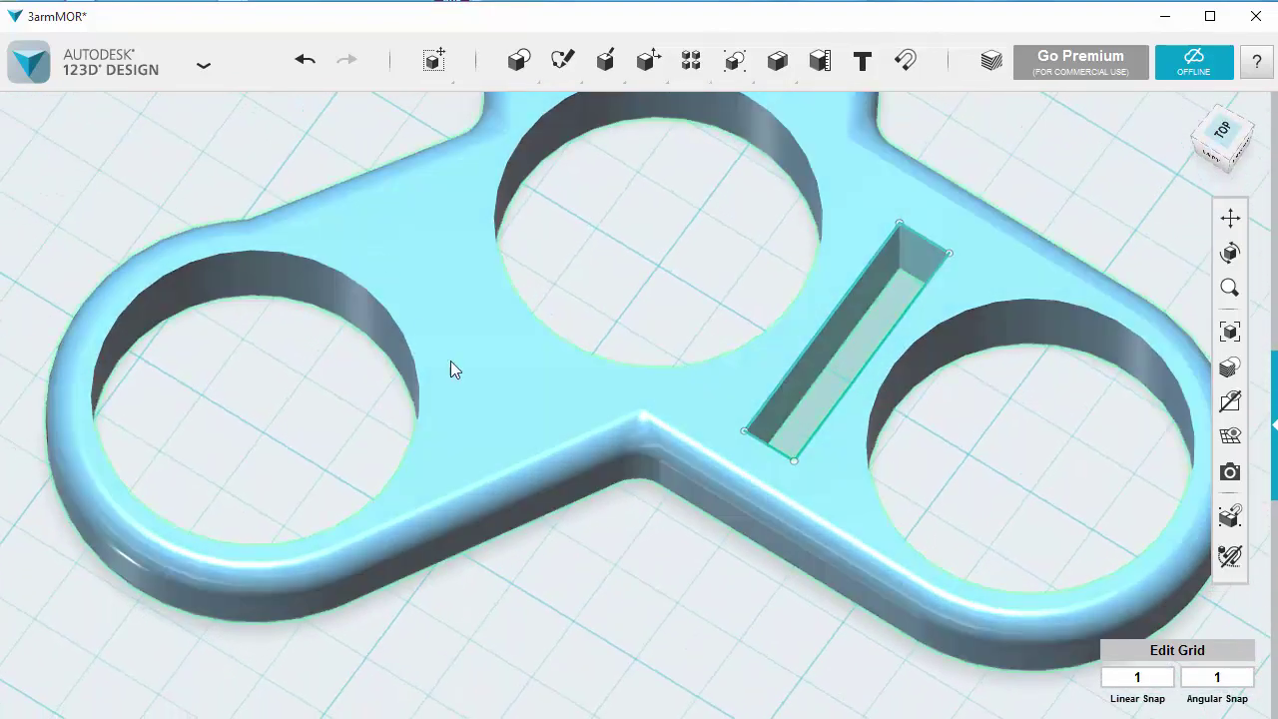
# Step: Place a 10 mm Arial 'M' on the top face, rotated 57° and moved beside the left hole
pyautogui.click(863, 62)
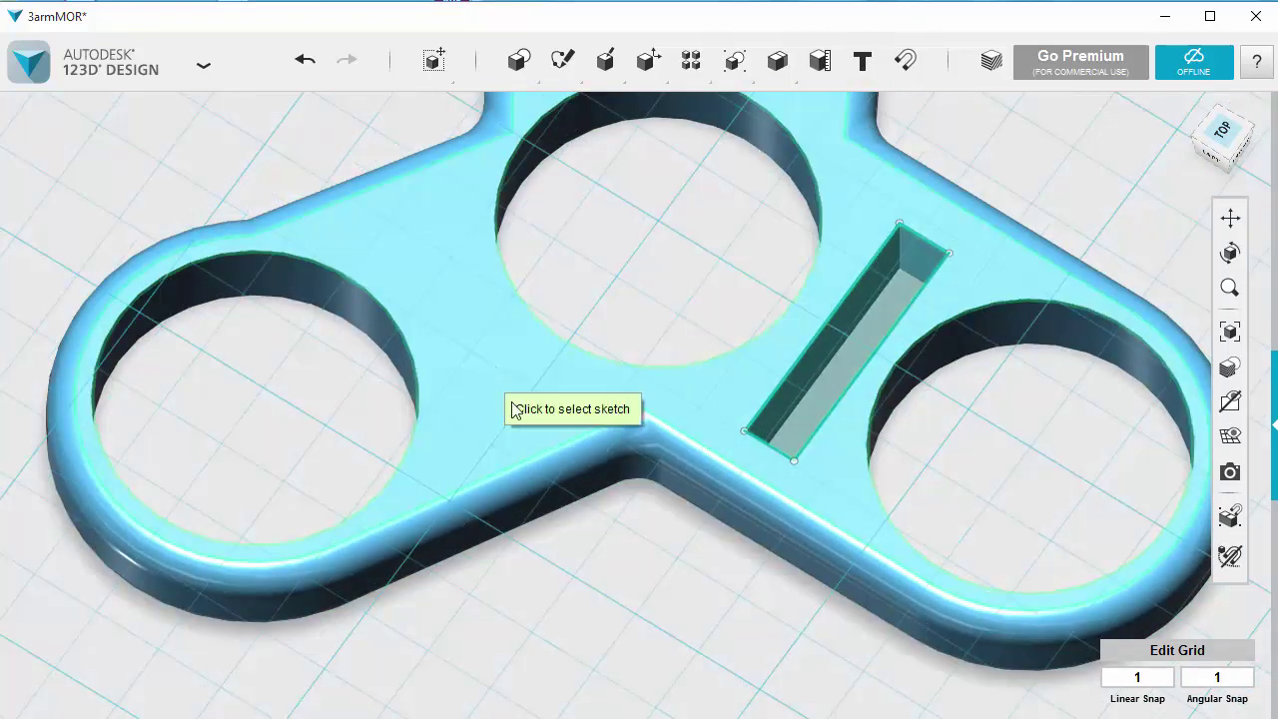
pyautogui.click(476, 402)
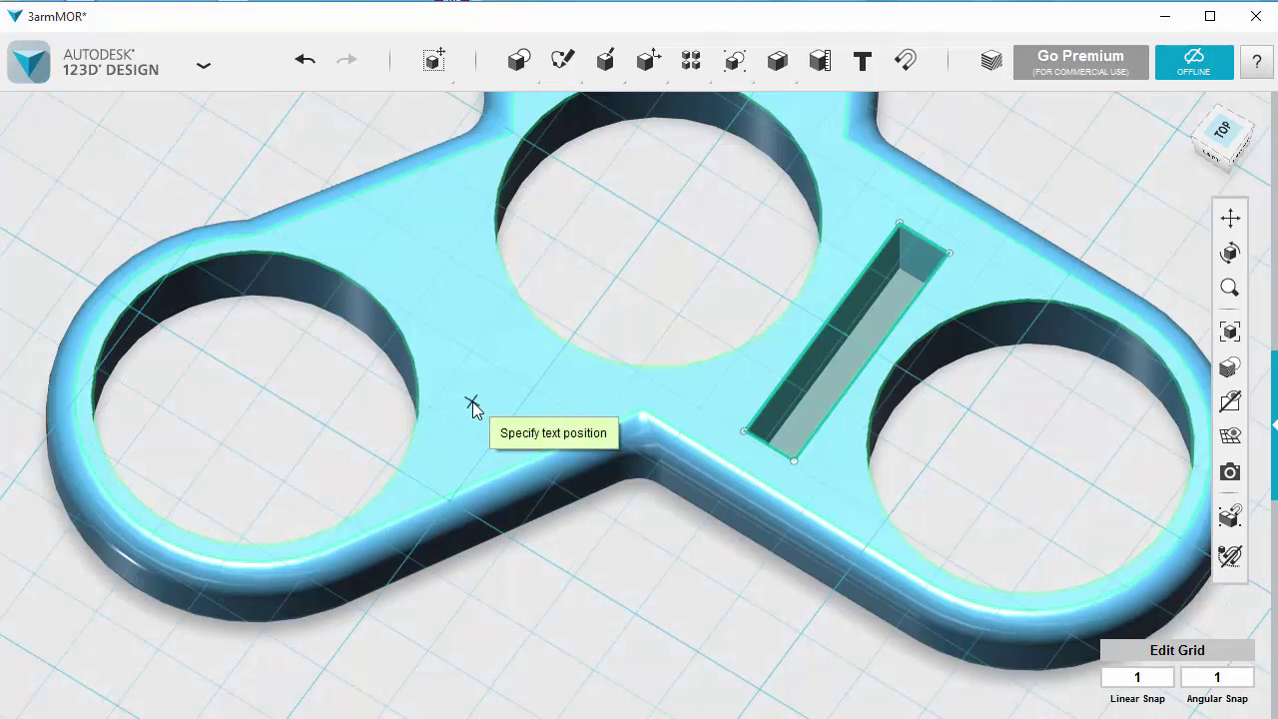
pyautogui.click(473, 401)
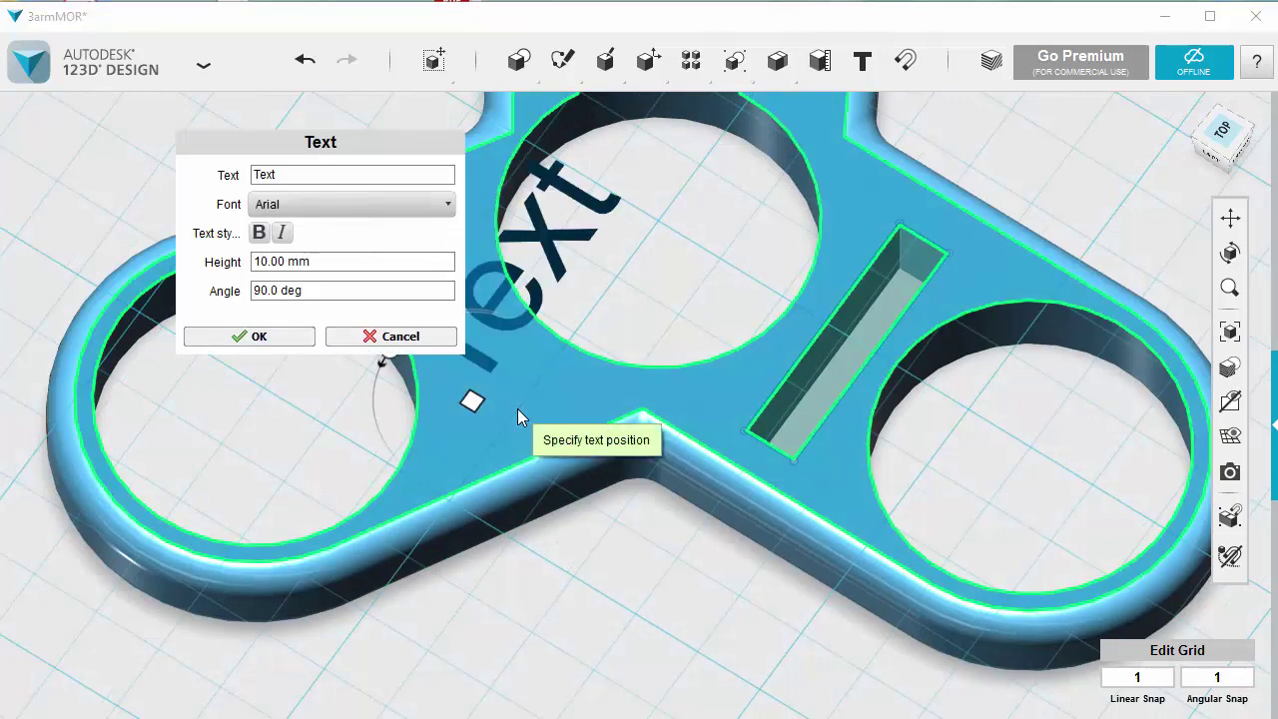
pyautogui.doubleClick(268, 175)
pyautogui.write('M')
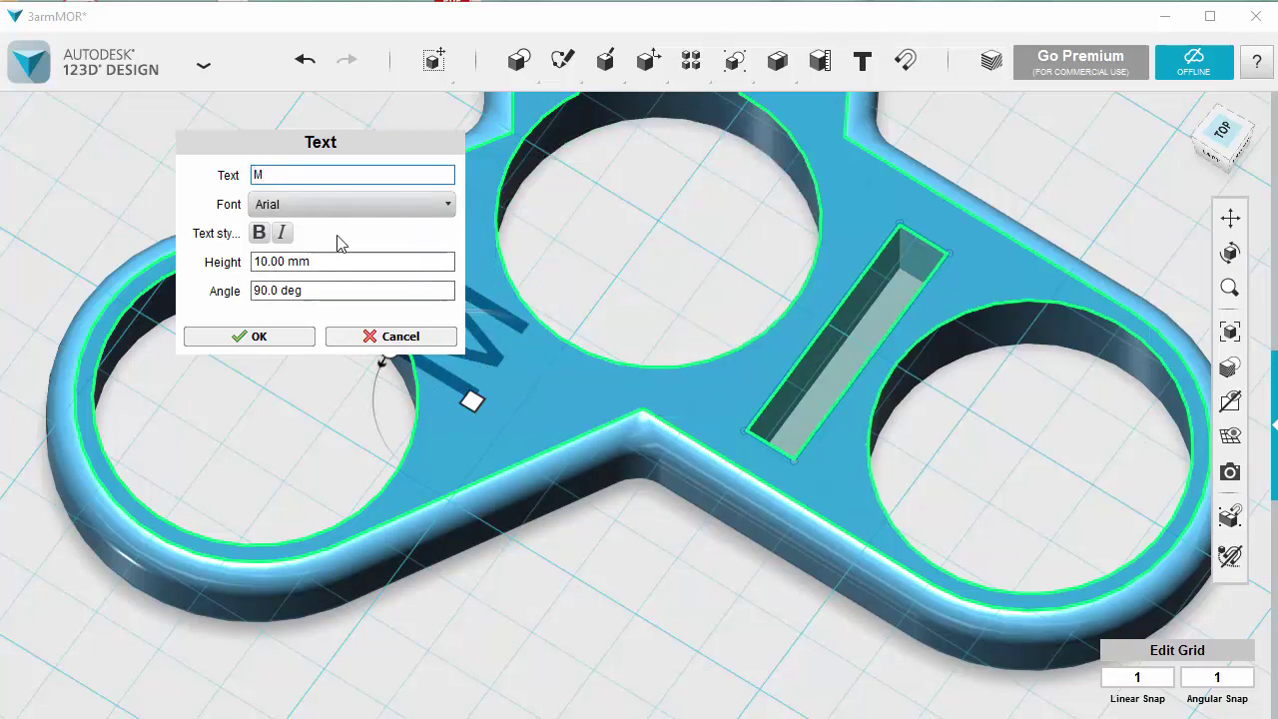
pyautogui.moveTo(350, 143); pyautogui.dragTo(202, 90)
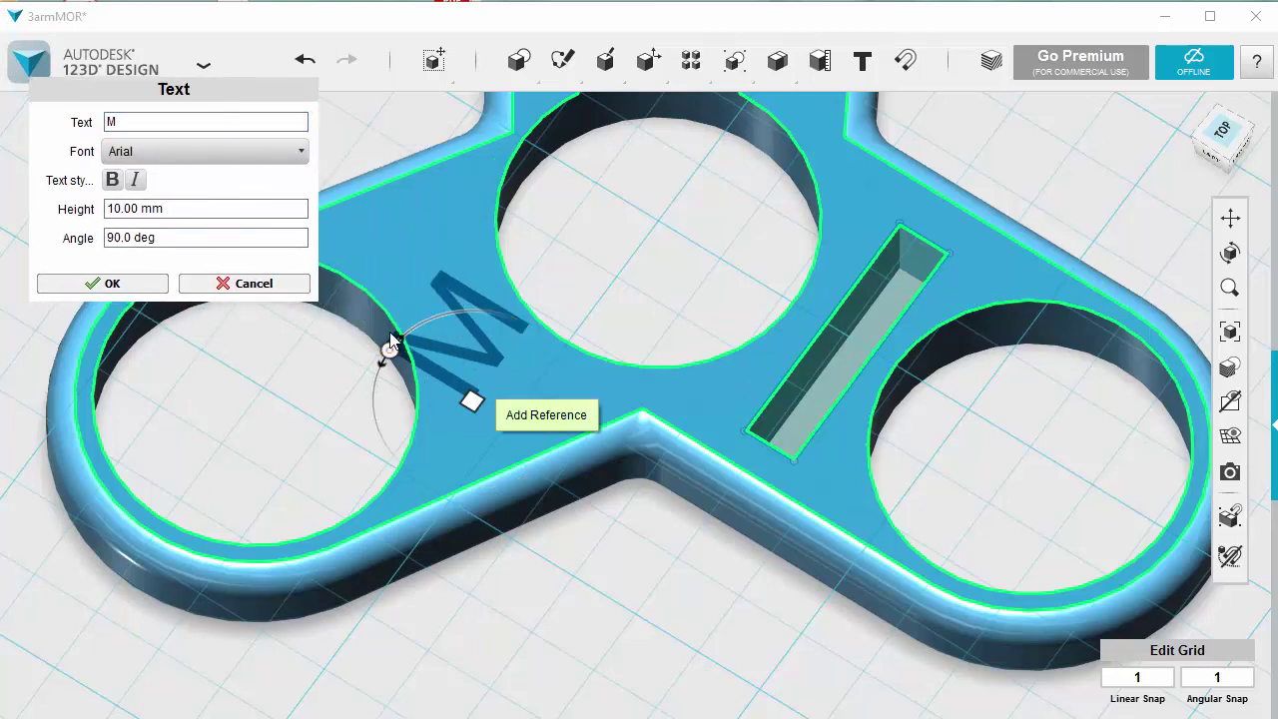
pyautogui.moveTo(388, 350); pyautogui.dragTo(432, 317)
pyautogui.moveTo(475, 404); pyautogui.dragTo(471, 449)
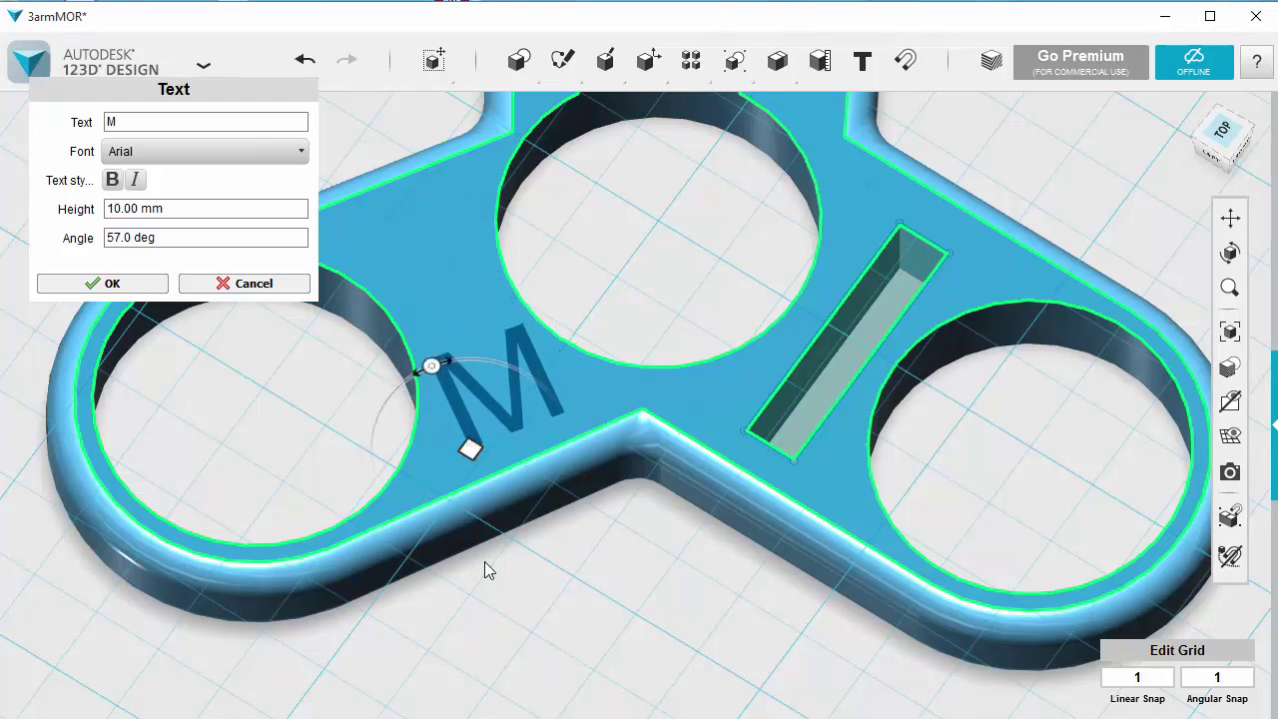
pyautogui.click(126, 287)
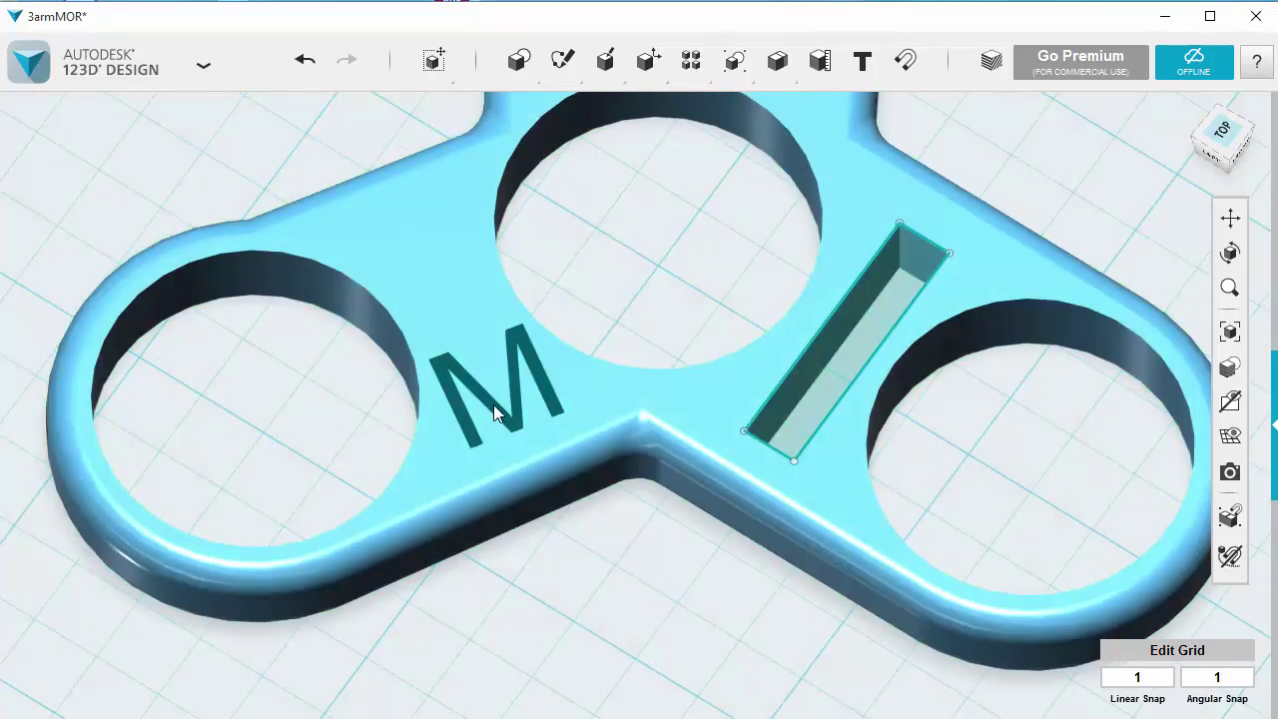
# Step: Extrude the letter M down -30 mm to cut it into the spinner
pyautogui.click(493, 404)
pyautogui.moveTo(530, 491)
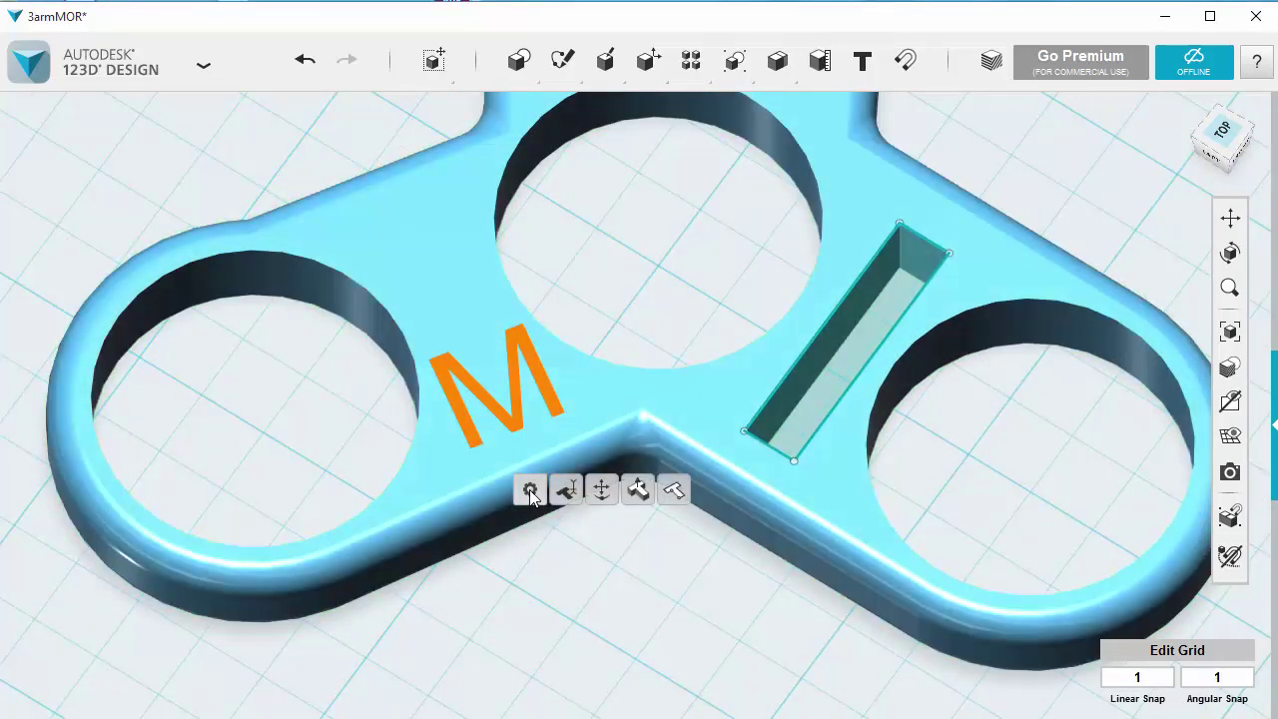
pyautogui.click(640, 489)
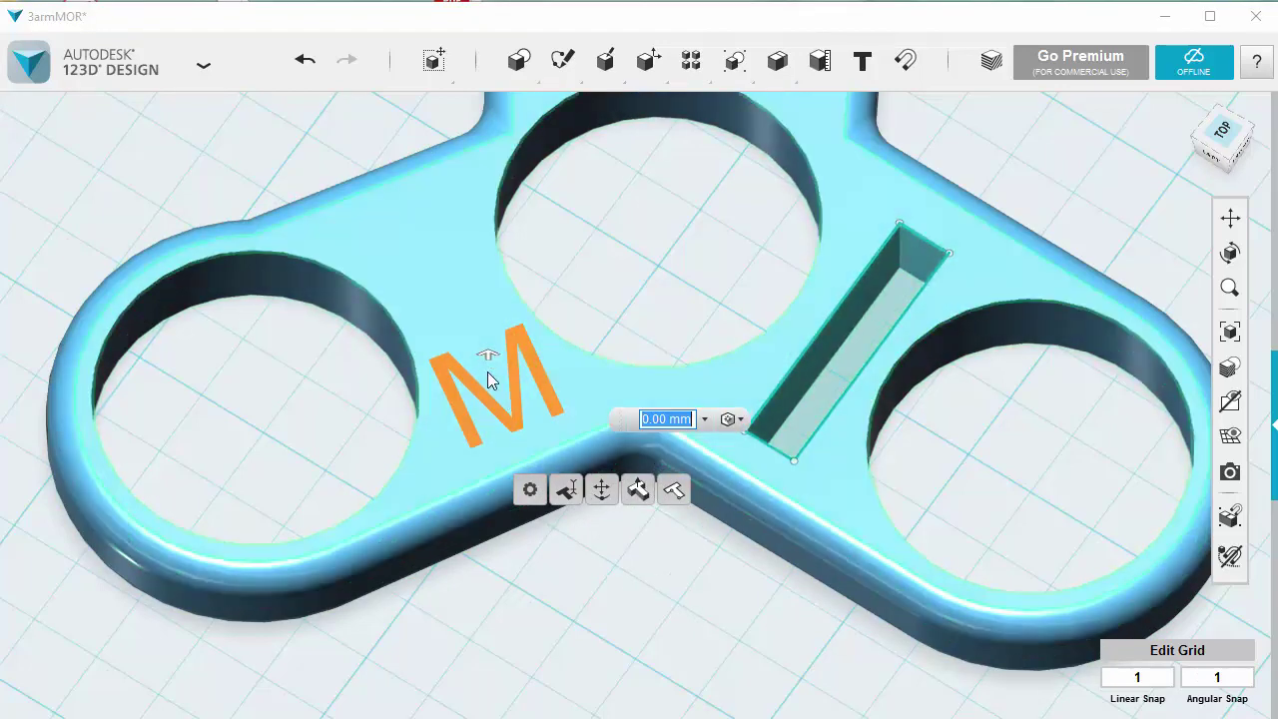
pyautogui.moveTo(489, 360); pyautogui.dragTo(489, 576)
pyautogui.click(664, 577)
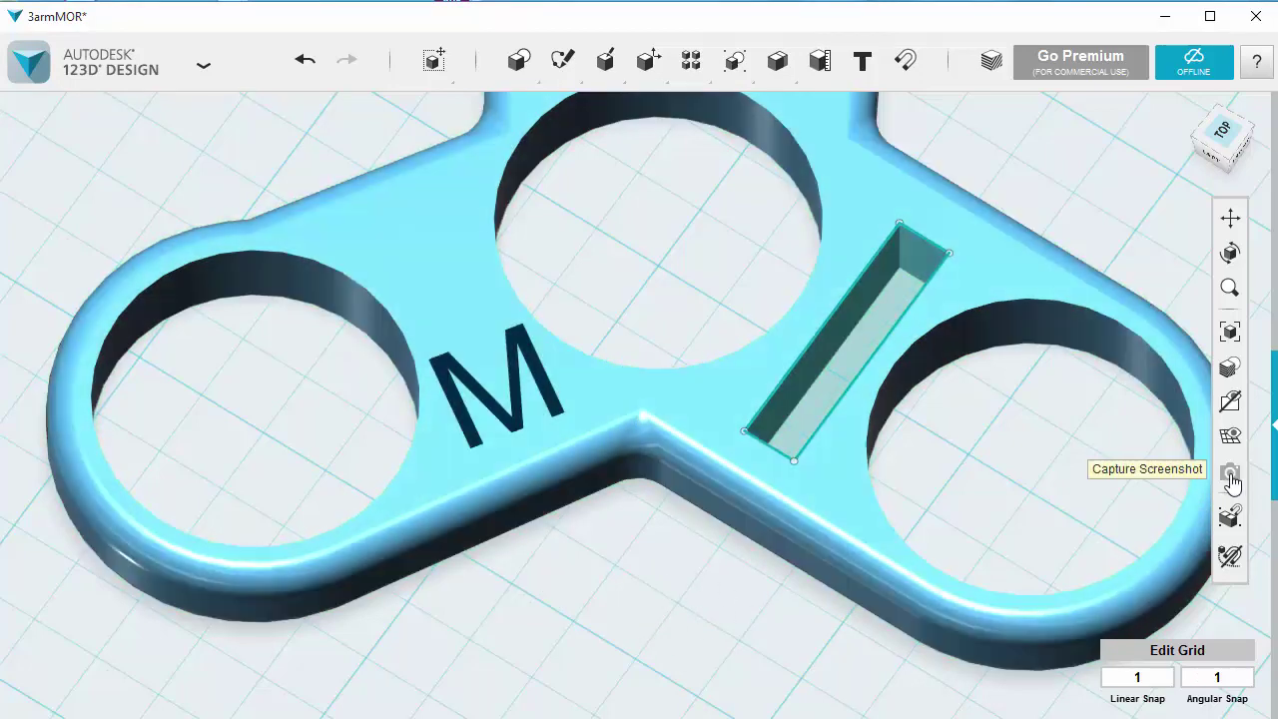
# Step: Hide the sketch outlines and orbit to view the whole spinner
pyautogui.moveTo(1230, 404)
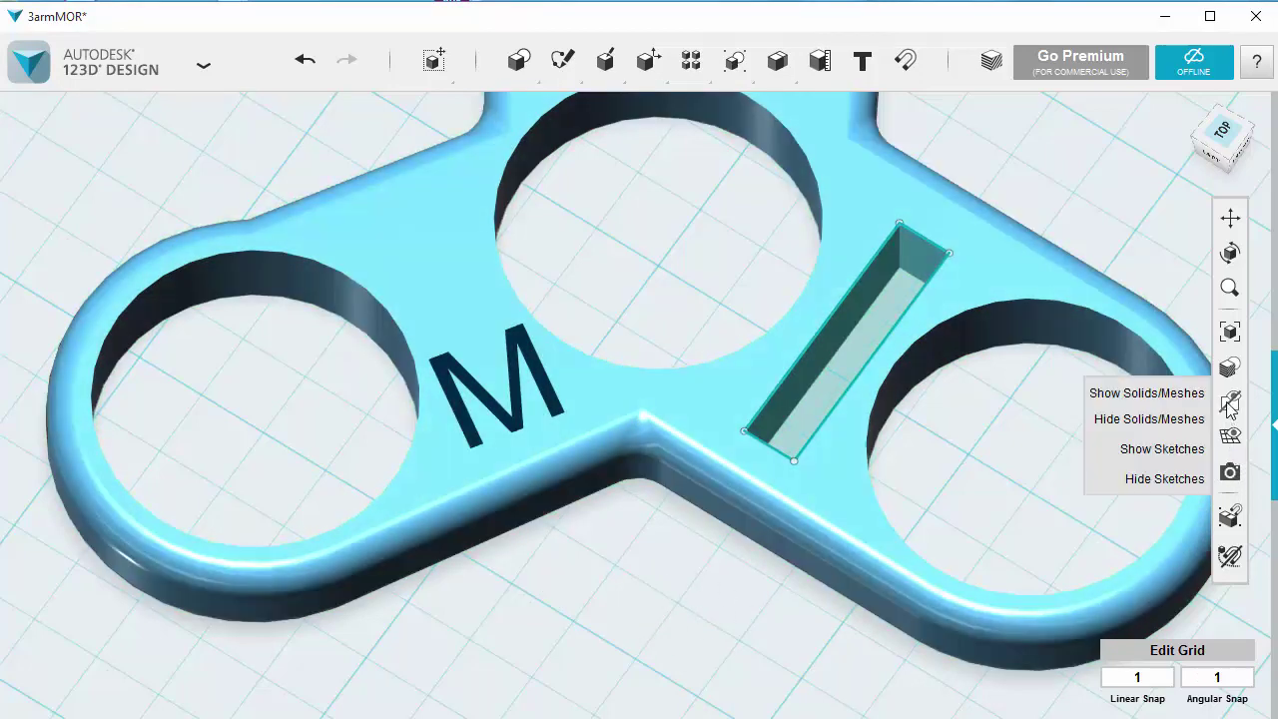
pyautogui.click(1164, 478)
pyautogui.moveTo(586, 636)
pyautogui.mouseDown(button='right')
pyautogui.moveTo(573, 391)
pyautogui.moveTo(559, 596)
pyautogui.moveTo(516, 619)
pyautogui.moveTo(596, 594)
pyautogui.moveTo(589, 627)
pyautogui.mouseUp(button='right')
pyautogui.scroll(-6, 794, 590)
pyautogui.moveTo(787, 620); pyautogui.dragTo(912, 603, button='right')
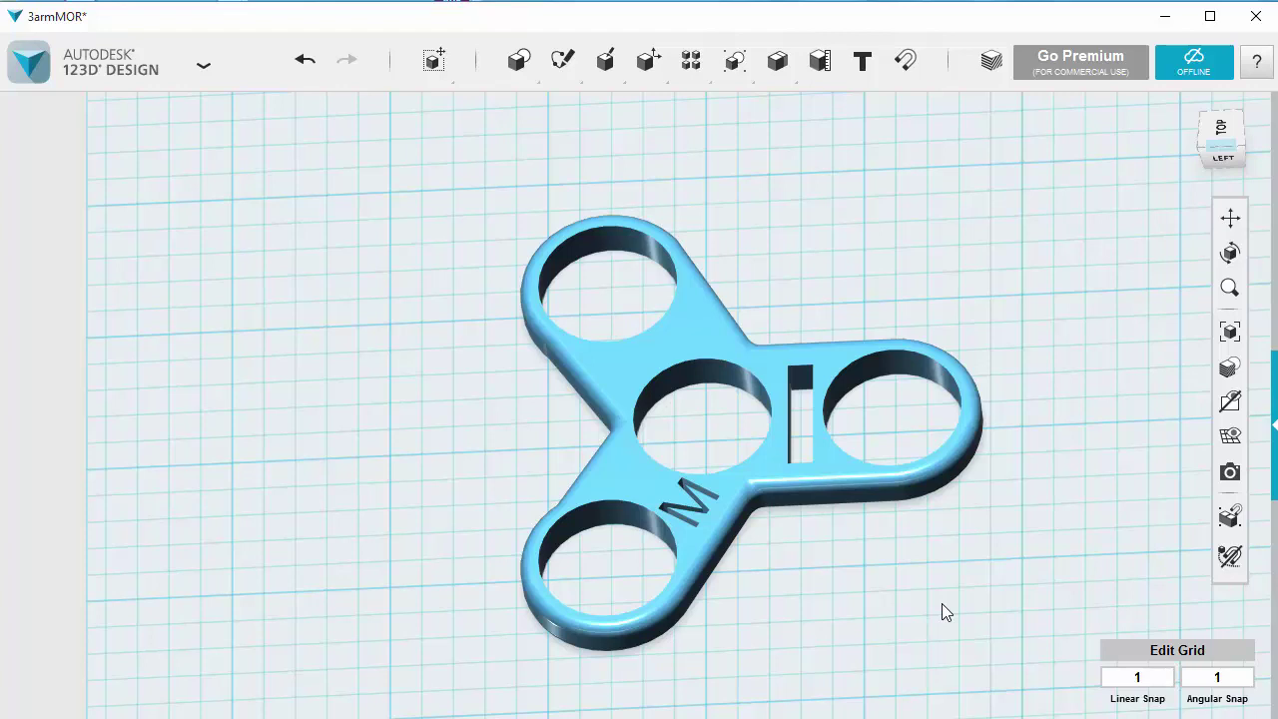